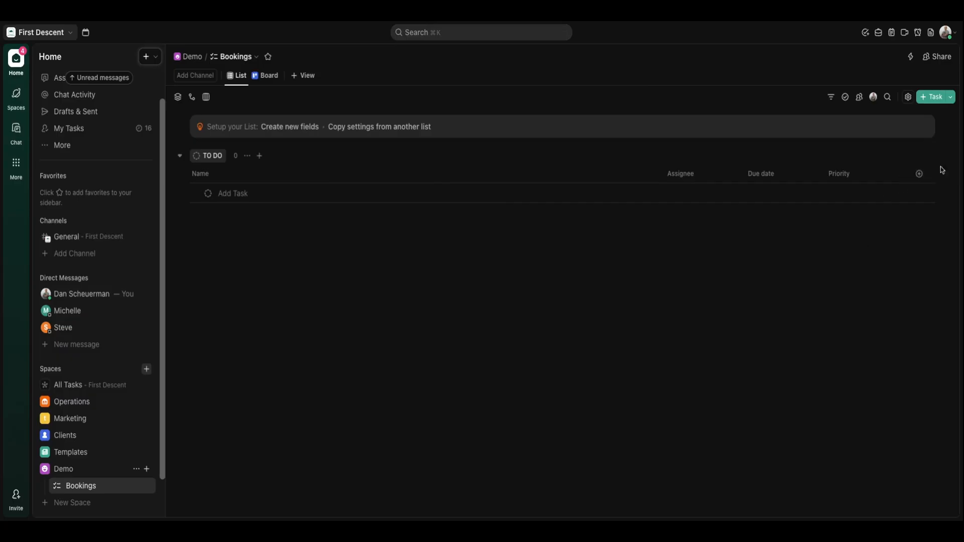
# Start a dropdown custom field named Stage in the Bookings list and name its first option New Booking.
pyautogui.click(919, 174)
pyautogui.click(864, 161)
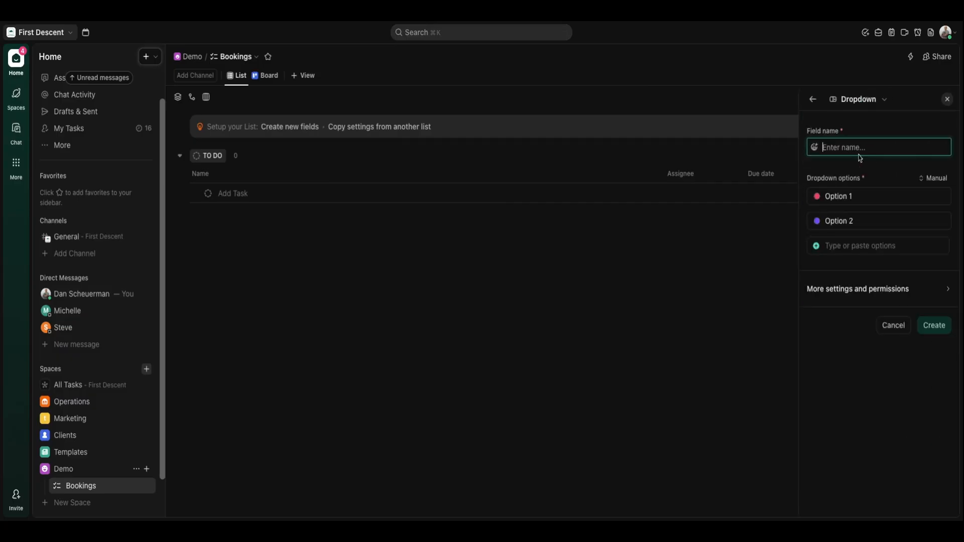
pyautogui.write('S')
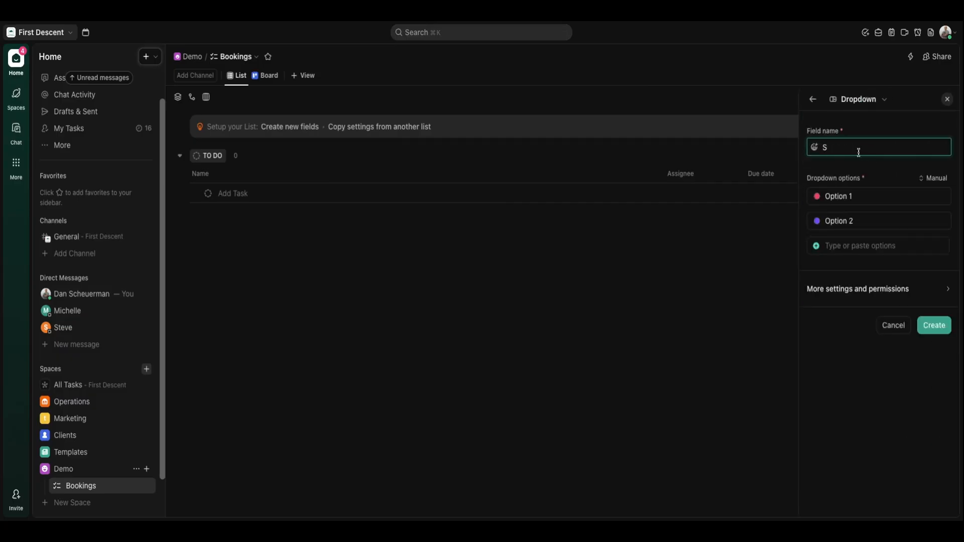
pyautogui.write('attage')
pyautogui.click(866, 195)
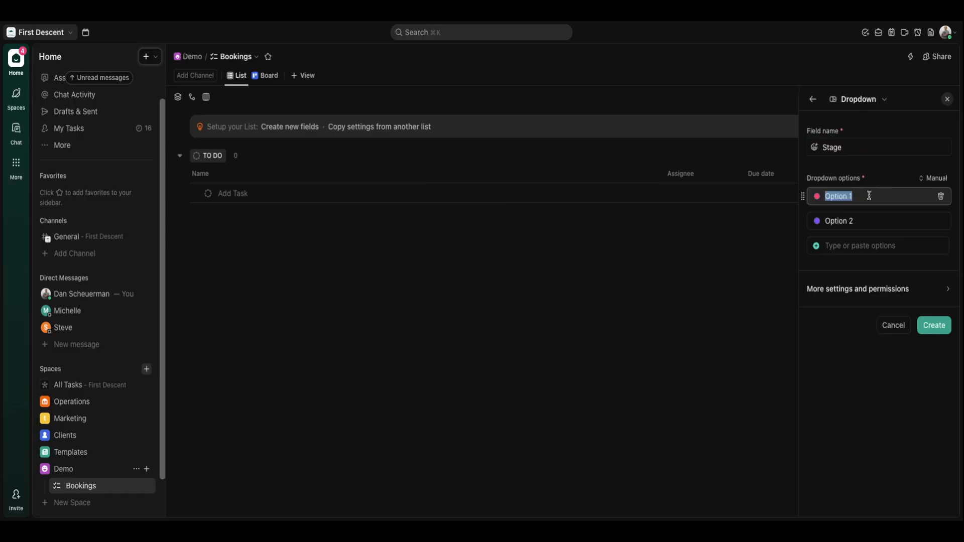
pyautogui.write('BookingsNew Booking')
# Rename the second option of the Stage dropdown as Scheduled.
pyautogui.click(853, 219)
pyautogui.tripleClick(861, 222)
pyautogui.write('Schedued')
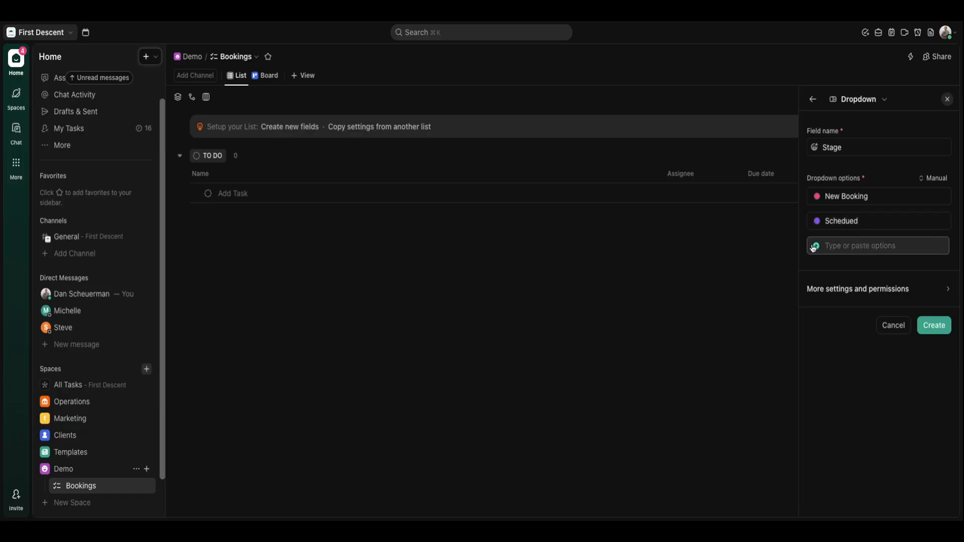
pyautogui.doubleClick(850, 221)
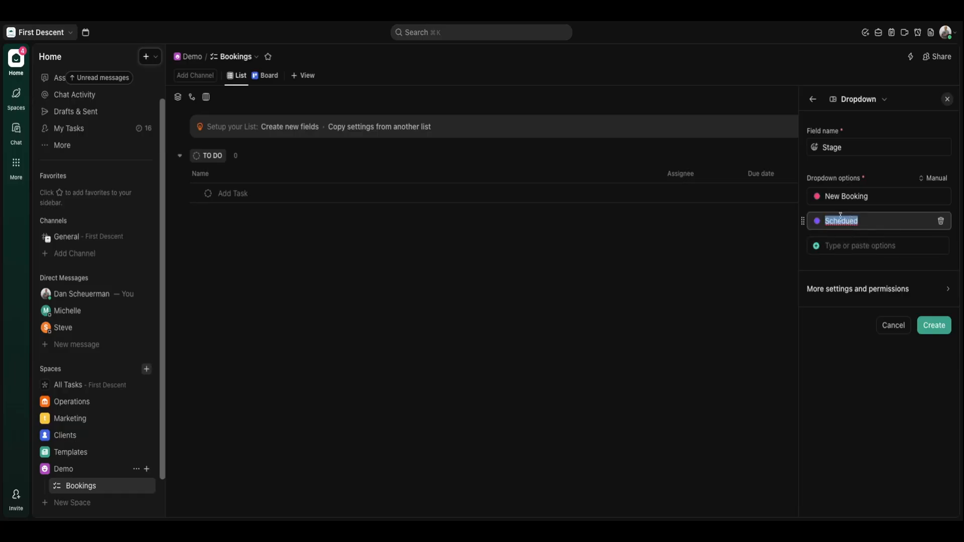
pyautogui.press('Right')
pyautogui.press('Left')
pyautogui.write('l')
# Add a third Stage option named Invoicing, colour it green, and create the field.
pyautogui.click(832, 246)
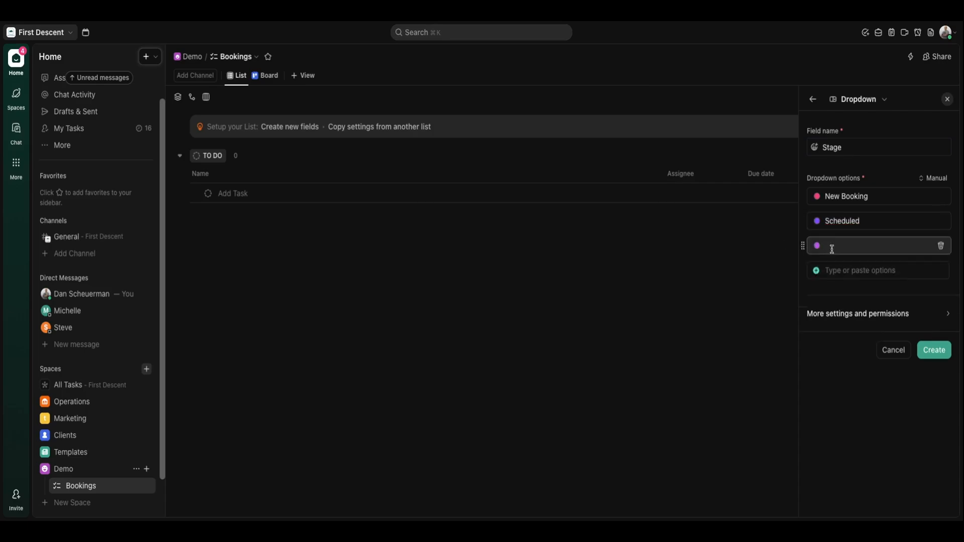
pyautogui.click(816, 246)
pyautogui.click(819, 249)
pyautogui.write('Invoicing')
pyautogui.press('Return')
pyautogui.click(818, 246)
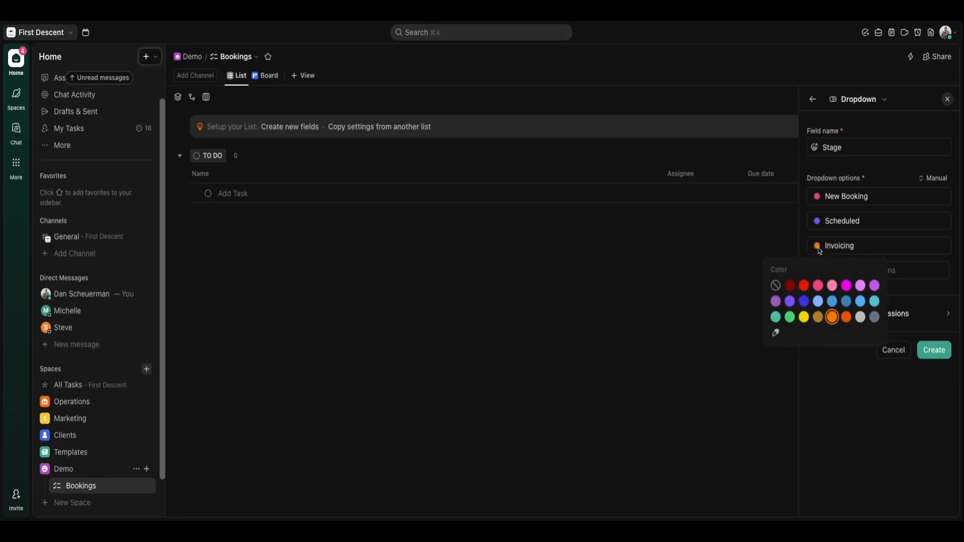
pyautogui.click(792, 320)
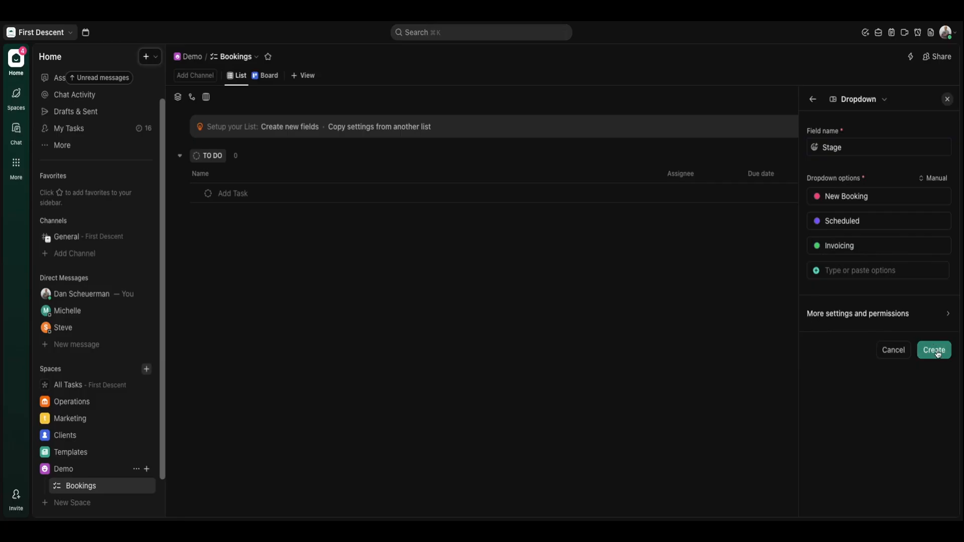
pyautogui.click(935, 351)
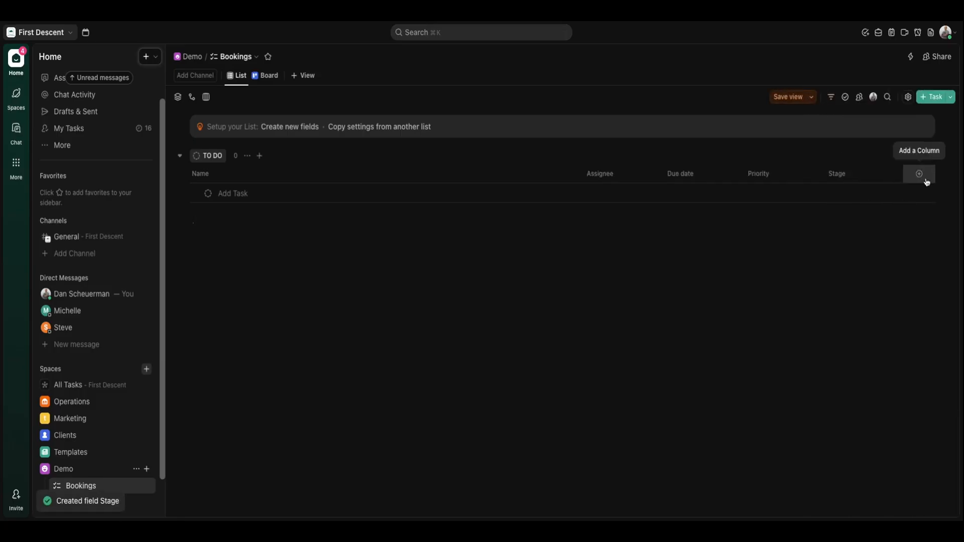
# Start another dropdown custom field named Services, with its first option named Balloons and coloured magenta.
pyautogui.click(926, 182)
pyautogui.click(854, 155)
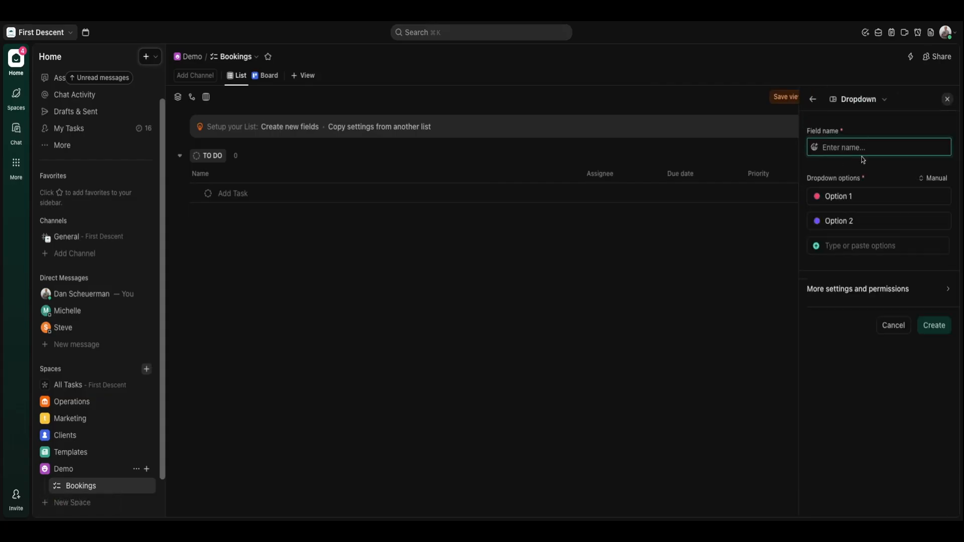
pyautogui.write('Services')
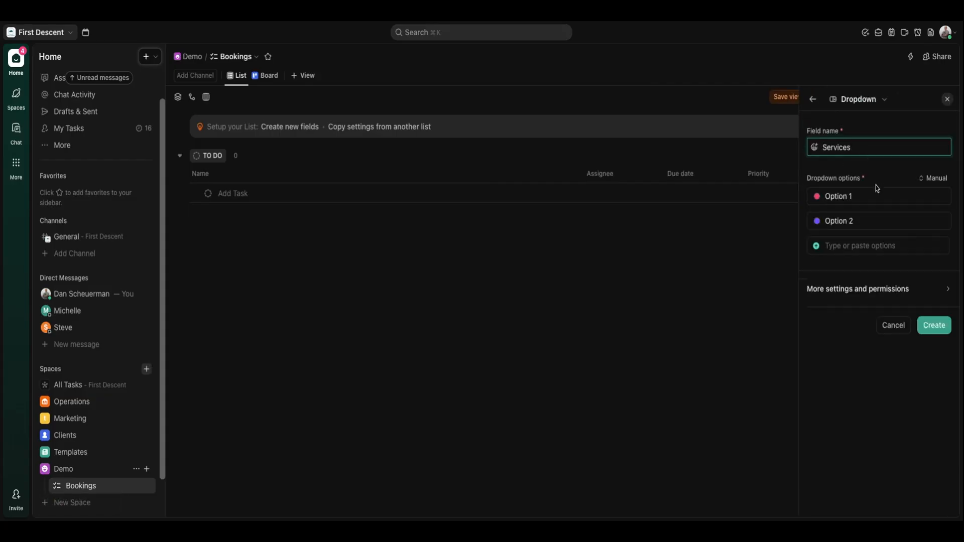
pyautogui.click(869, 197)
pyautogui.write('Ballo')
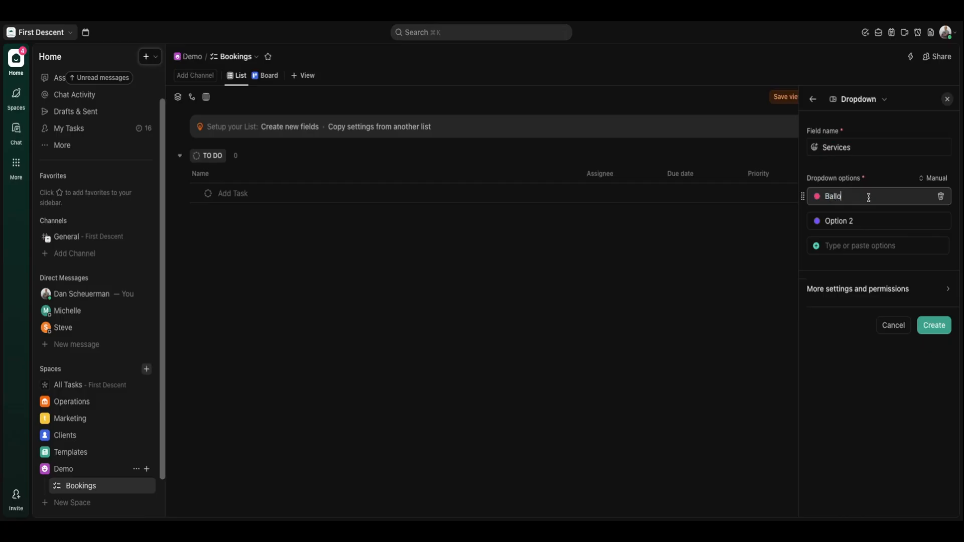
pyautogui.write('ons')
pyautogui.click(817, 197)
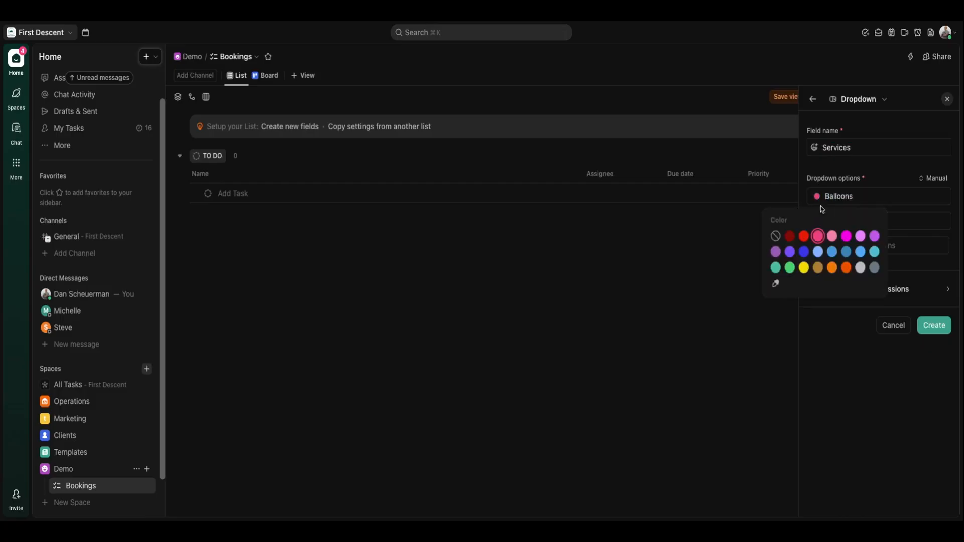
pyautogui.click(848, 237)
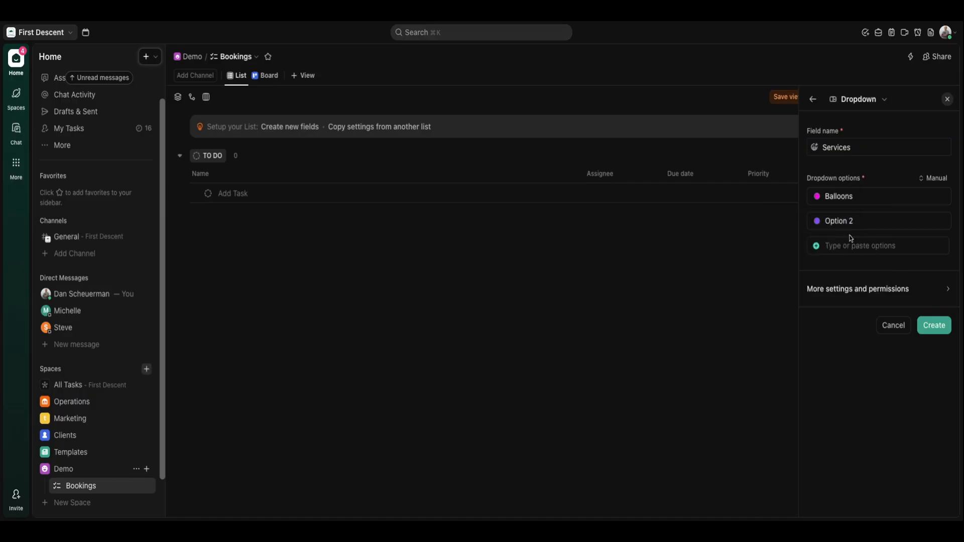
# Rename the second Services option as Snacks and colour it blue.
pyautogui.moveTo(864, 221); pyautogui.dragTo(839, 220)
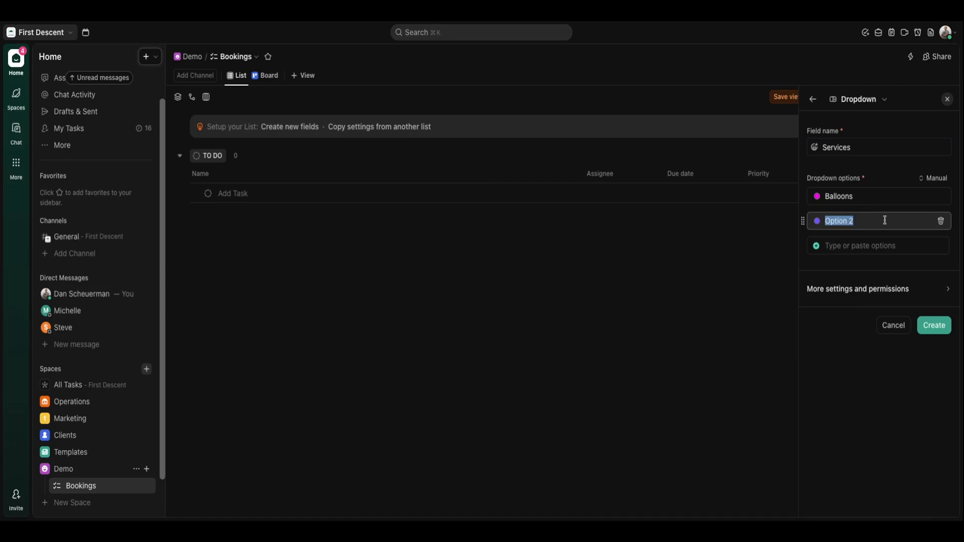
pyautogui.press('BackSpace')
pyautogui.write('Snacks')
pyautogui.click(817, 221)
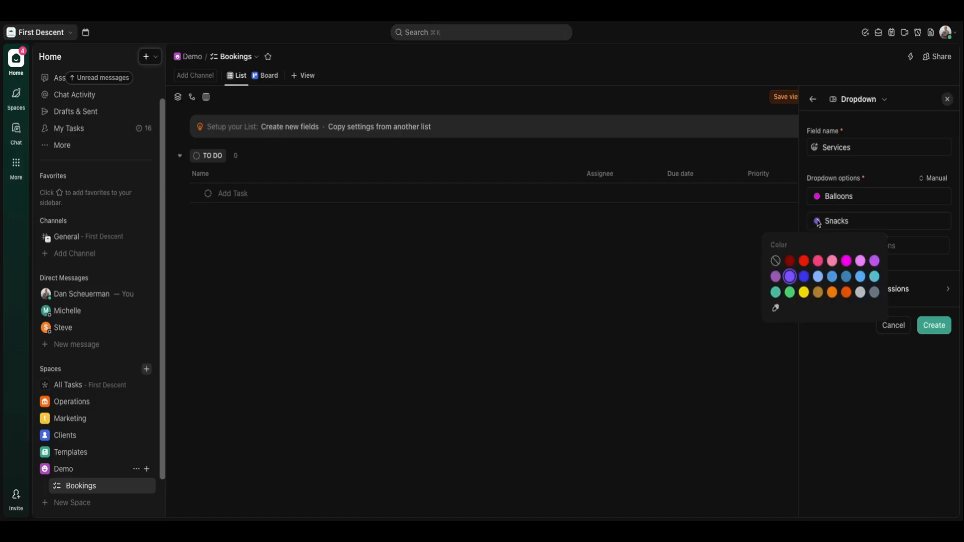
pyautogui.click(852, 278)
# Add a third Services option named Music, colour it yellow, and create the field.
pyautogui.click(881, 246)
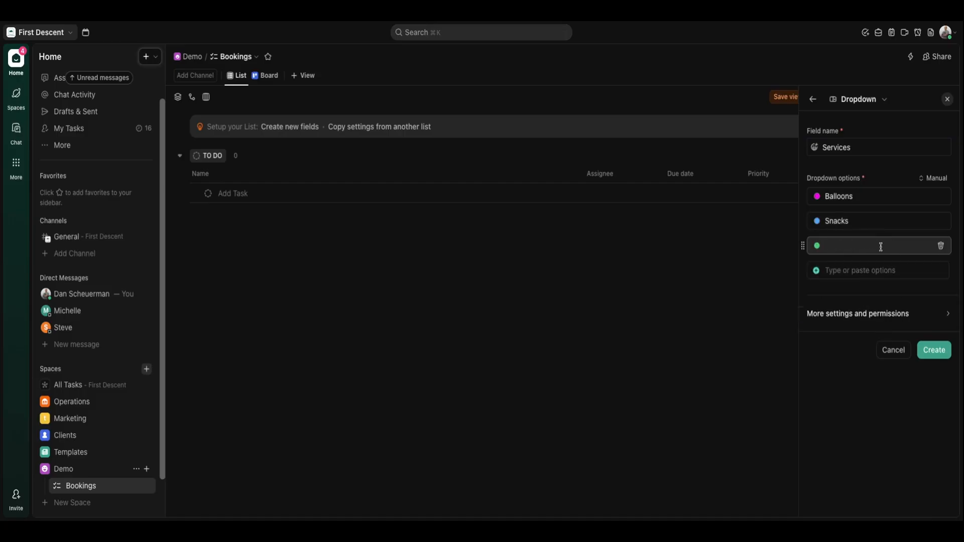
pyautogui.write('Music')
pyautogui.click(817, 247)
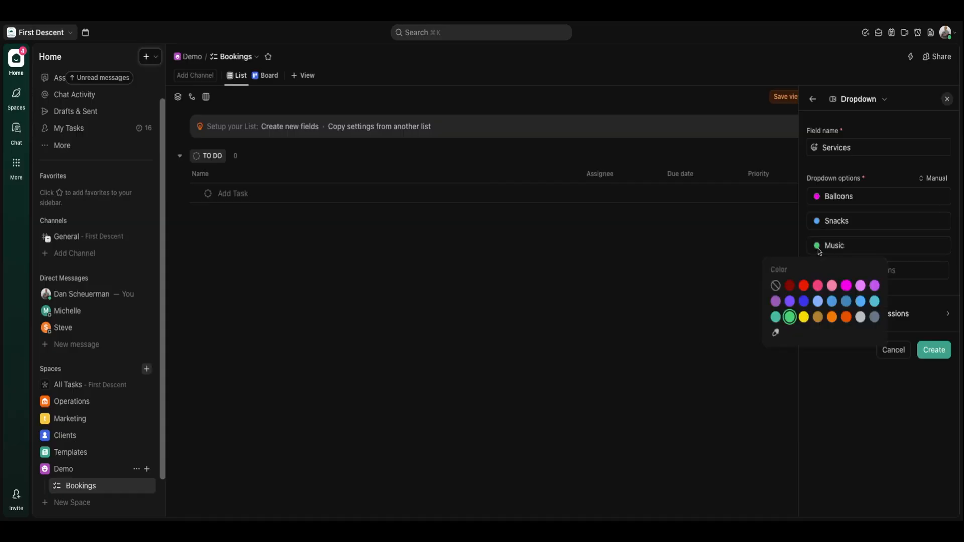
pyautogui.click(804, 317)
pyautogui.click(935, 351)
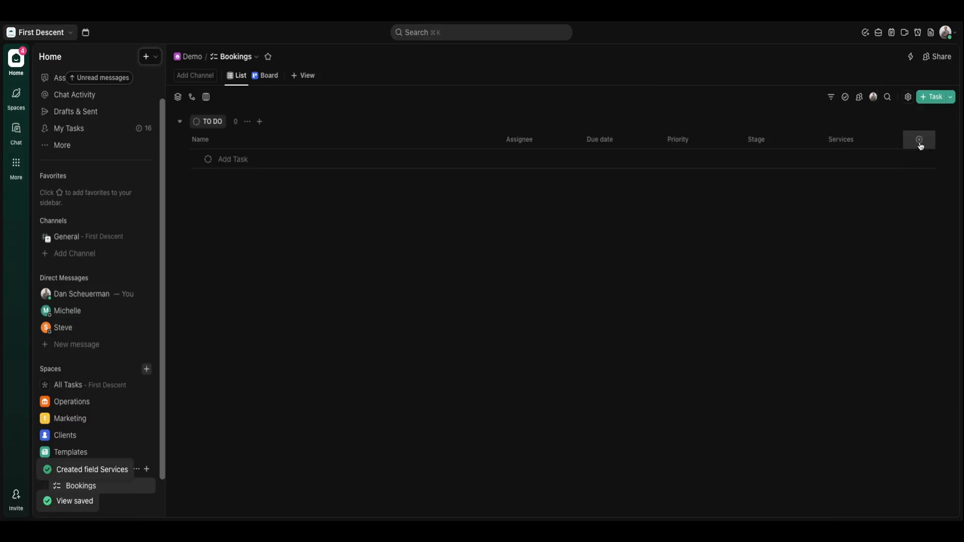
# Create a date custom field named Booking Date in the Bookings list.
pyautogui.click(921, 142)
pyautogui.click(857, 188)
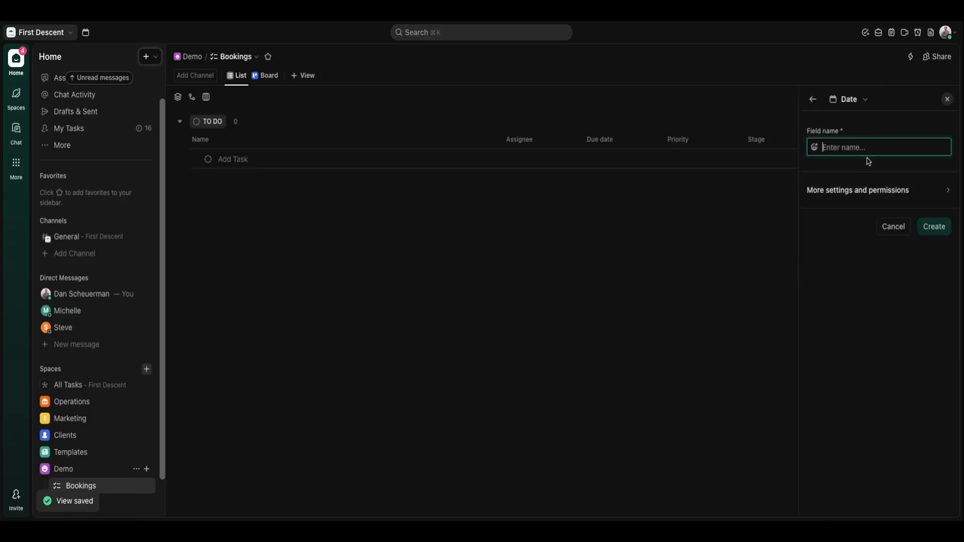
pyautogui.write('Booking Date')
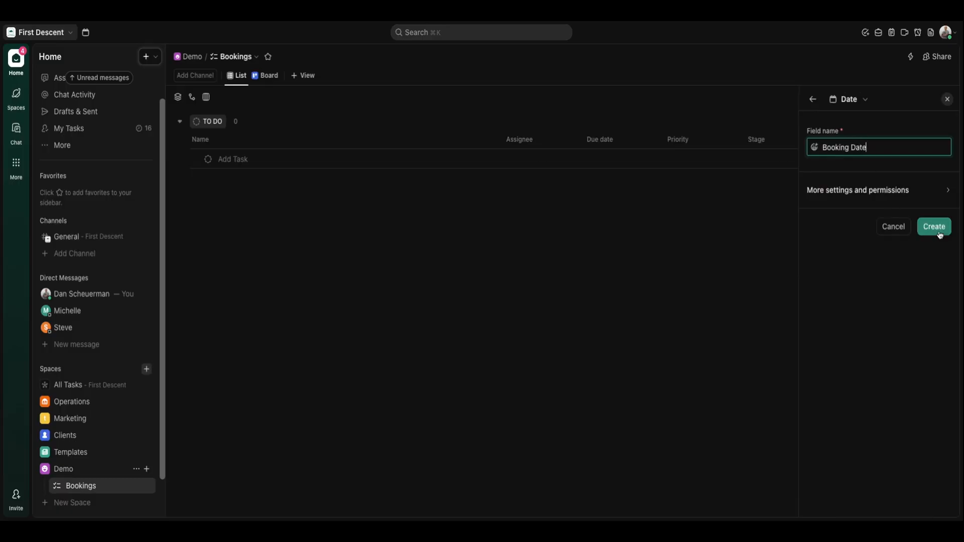
pyautogui.click(941, 231)
# Create an email-type custom field named Customer Email in the Bookings list.
pyautogui.click(921, 140)
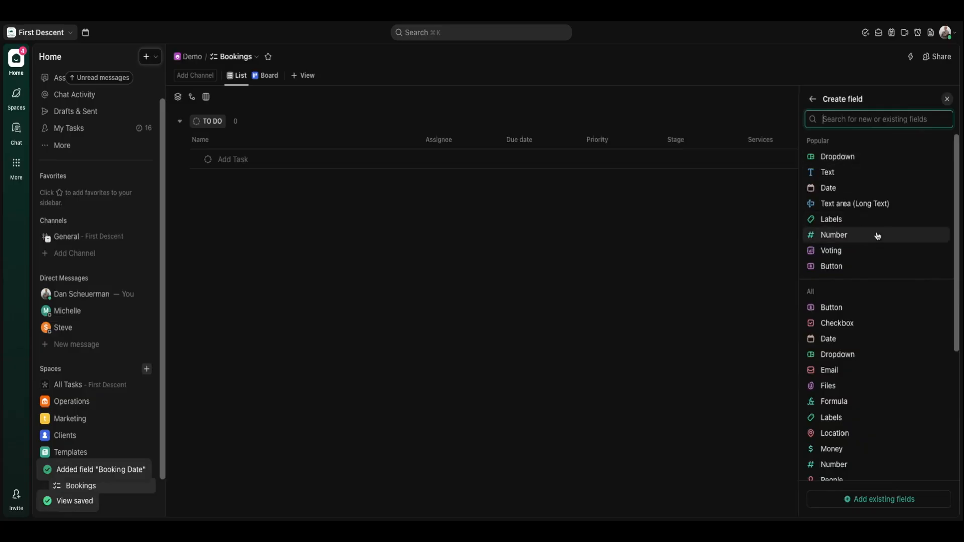
pyautogui.write('email')
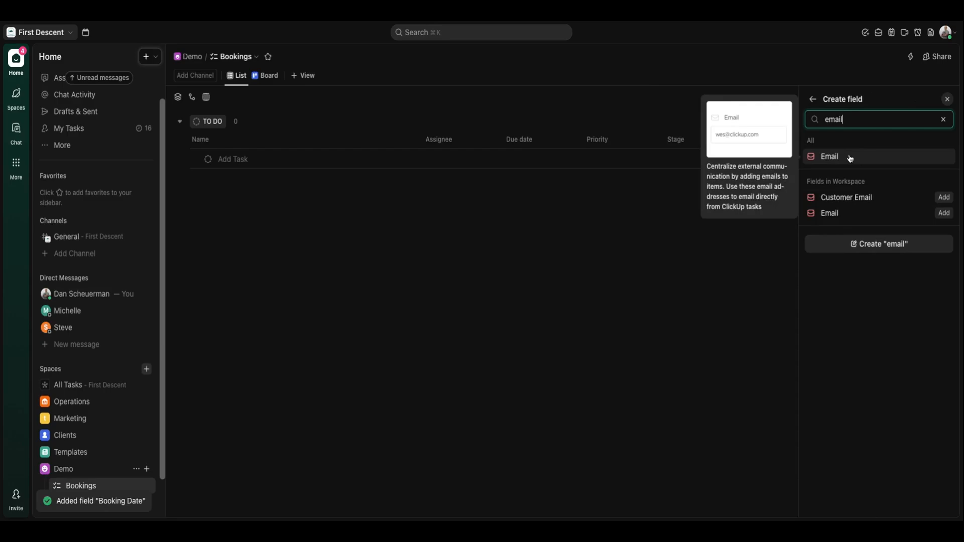
pyautogui.click(850, 157)
pyautogui.write('Cu')
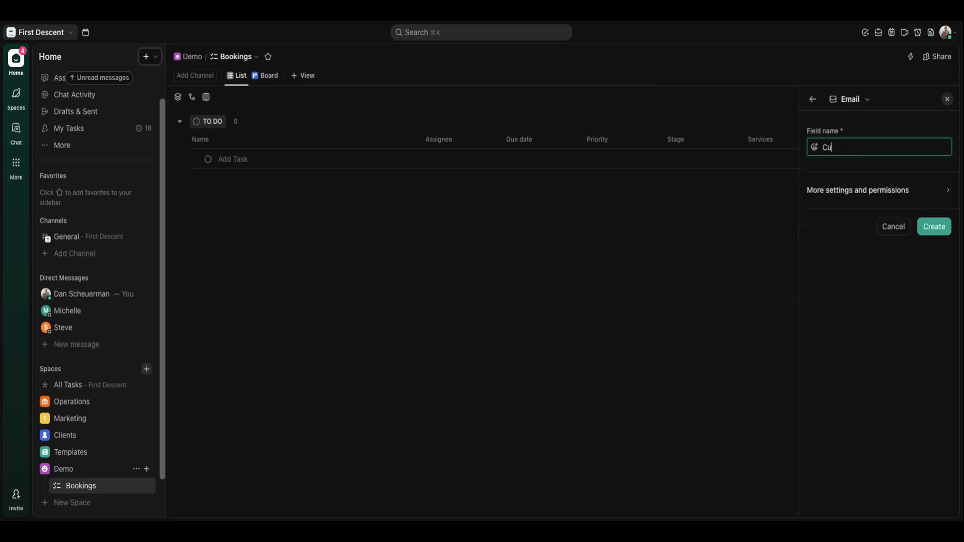
pyautogui.write('stomer Email')
pyautogui.click(927, 222)
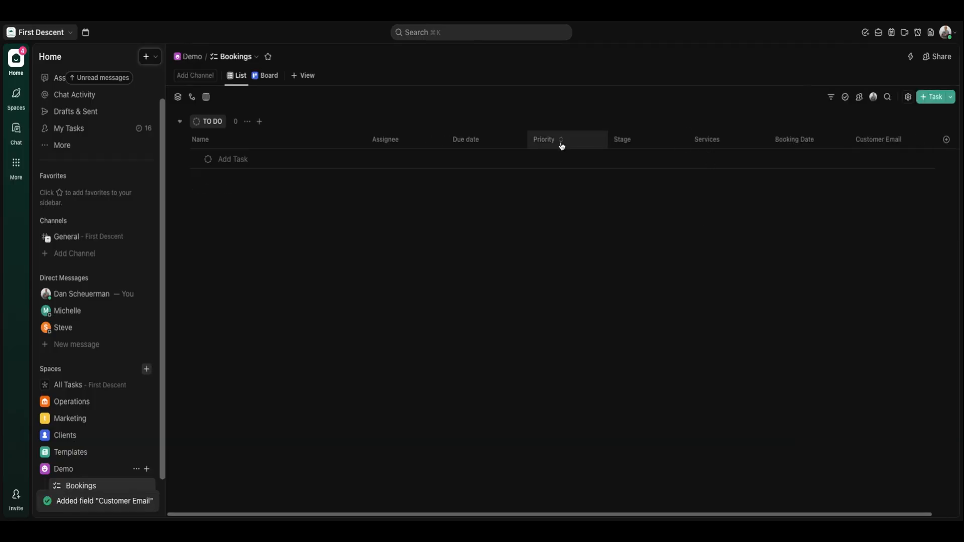
# Hide the Priority column and save the list view grouped by Stage in descending order.
pyautogui.click(577, 142)
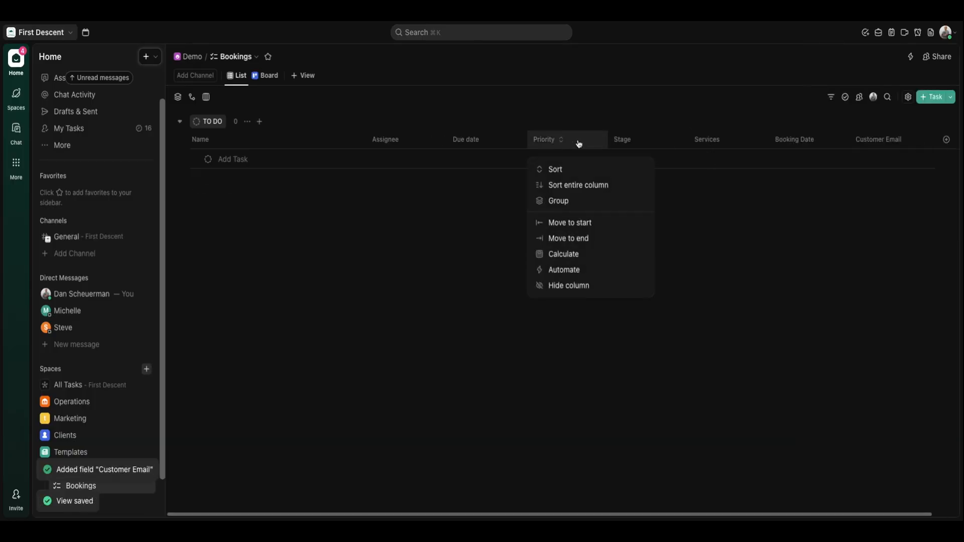
pyautogui.click(583, 286)
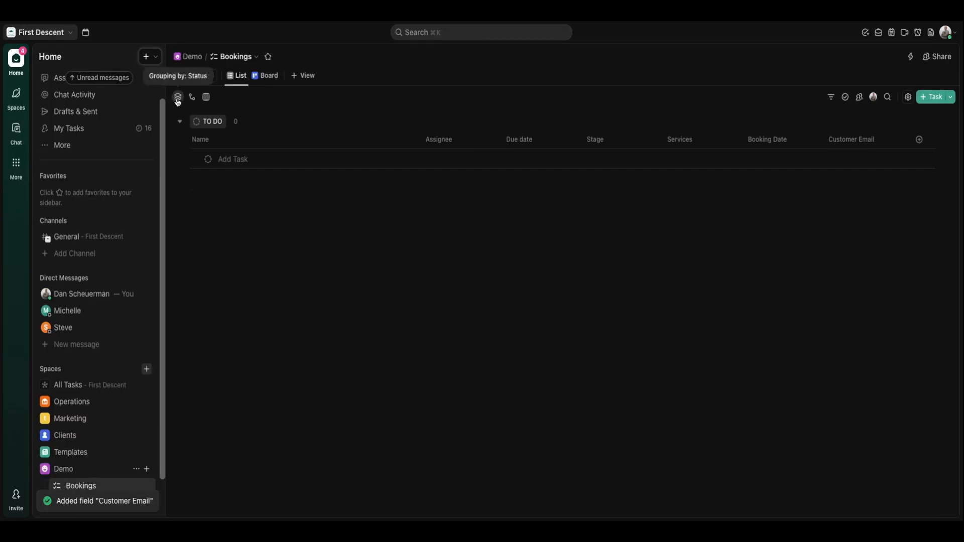
pyautogui.click(177, 97)
pyautogui.click(258, 143)
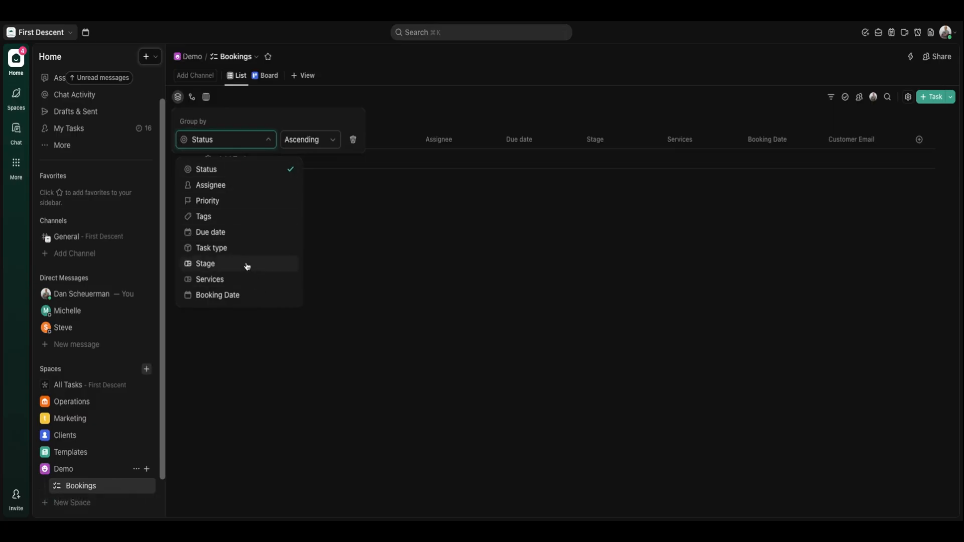
pyautogui.click(251, 264)
pyautogui.click(301, 140)
pyautogui.click(315, 186)
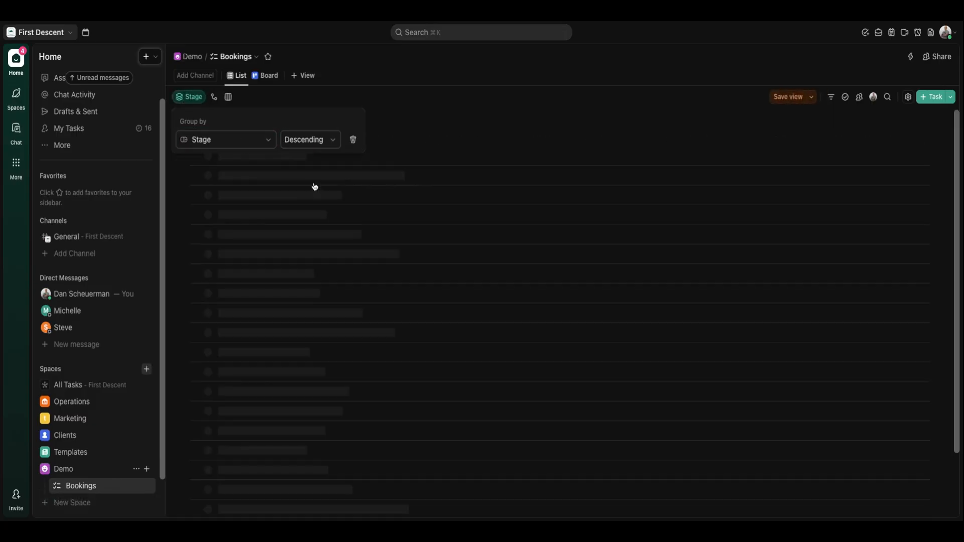
pyautogui.press('Escape')
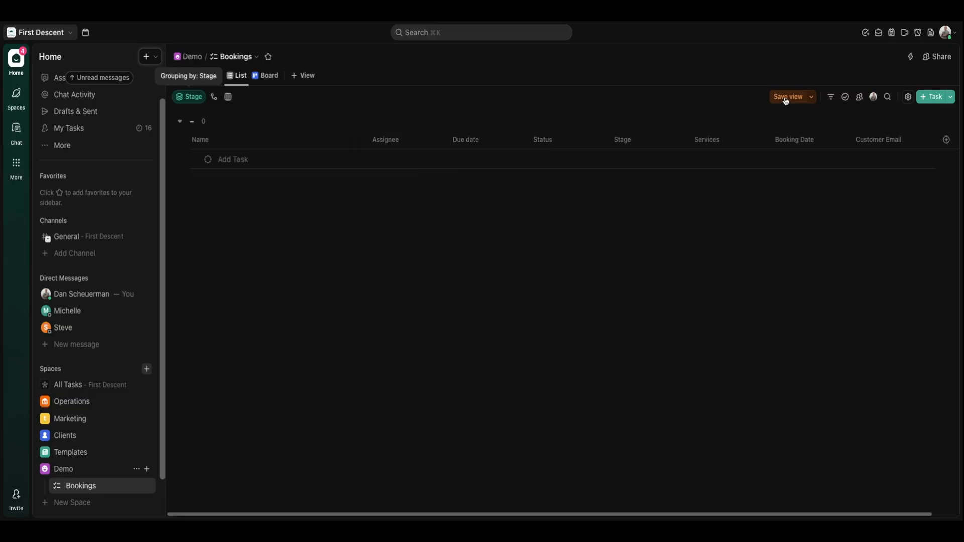
pyautogui.click(785, 98)
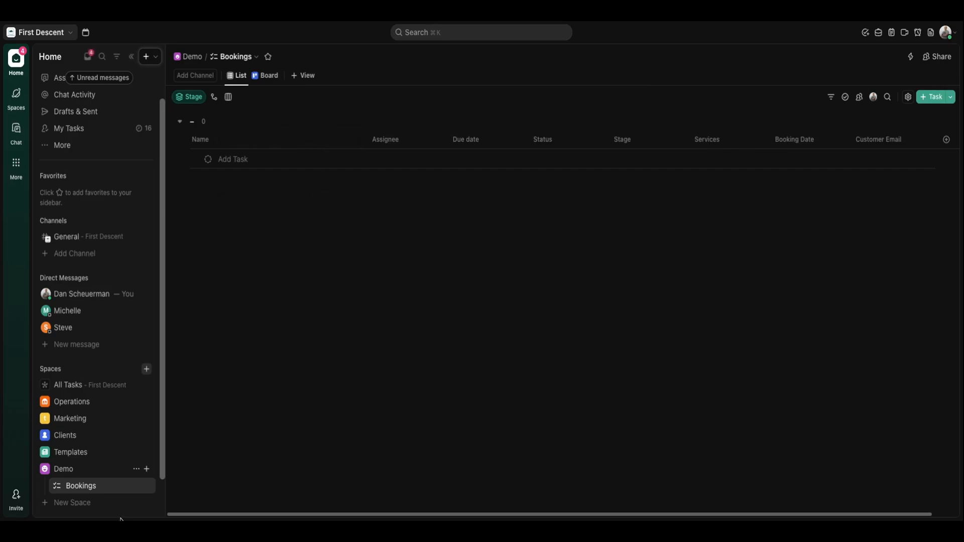
# Start a new automation rule for the Bookings list that triggers when a task or subtask is created.
pyautogui.click(136, 486)
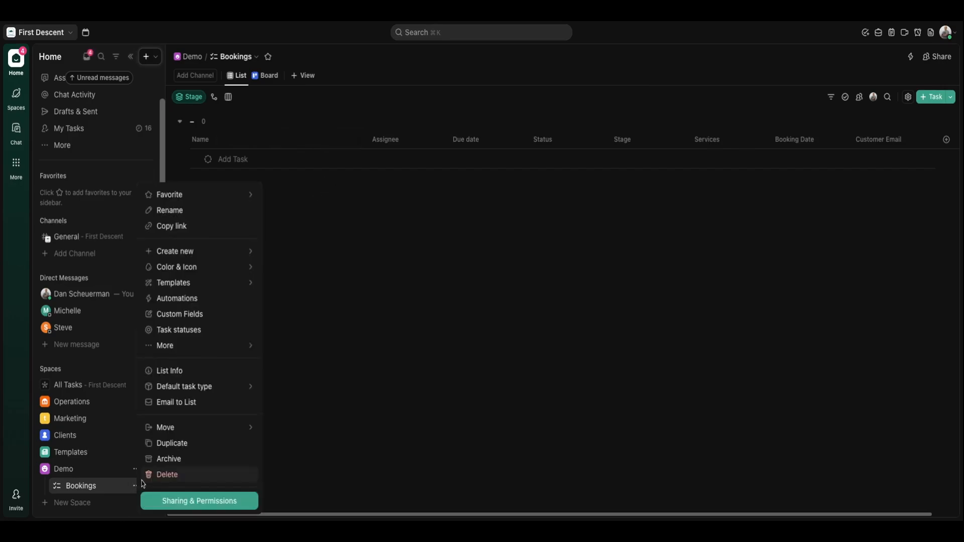
pyautogui.click(198, 300)
pyautogui.scroll(-20, 532, 293)
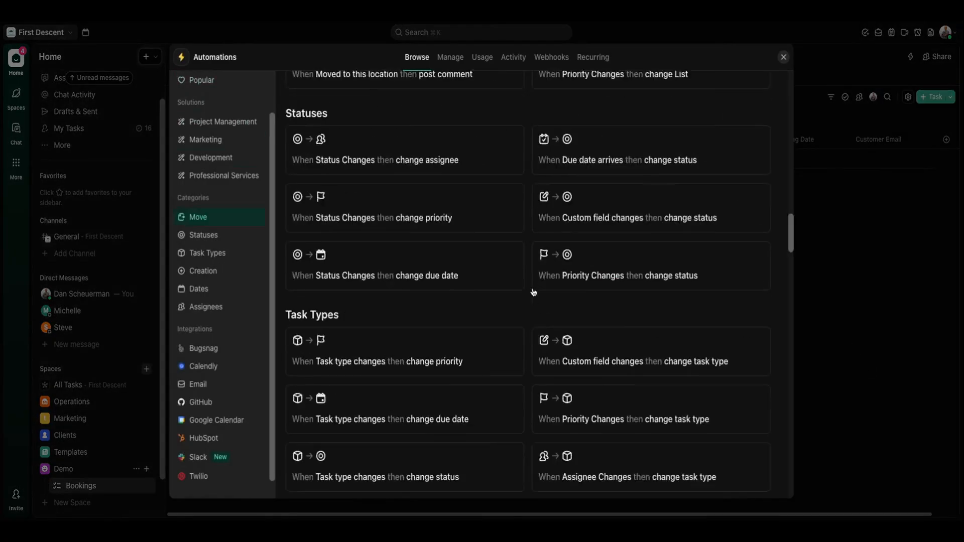
pyautogui.click(519, 334)
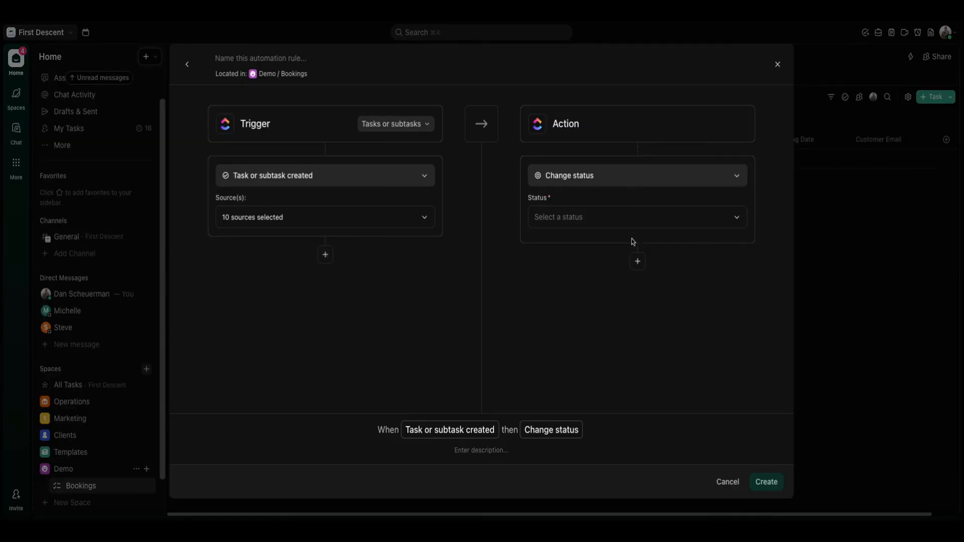
# Set the automation's action to set the Stage custom field to New Booking.
pyautogui.click(633, 182)
pyautogui.write('field')
pyautogui.click(608, 233)
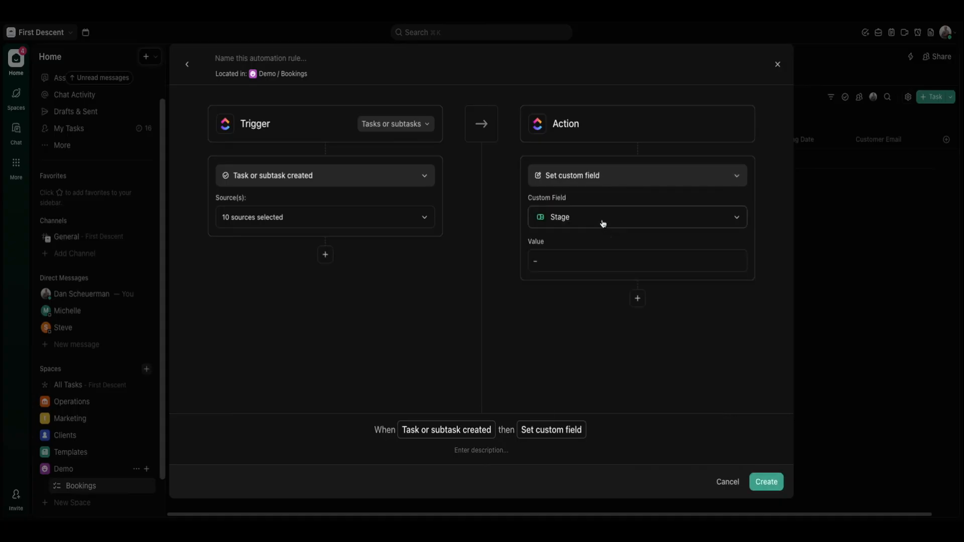
pyautogui.click(603, 221)
pyautogui.click(603, 222)
pyautogui.click(630, 261)
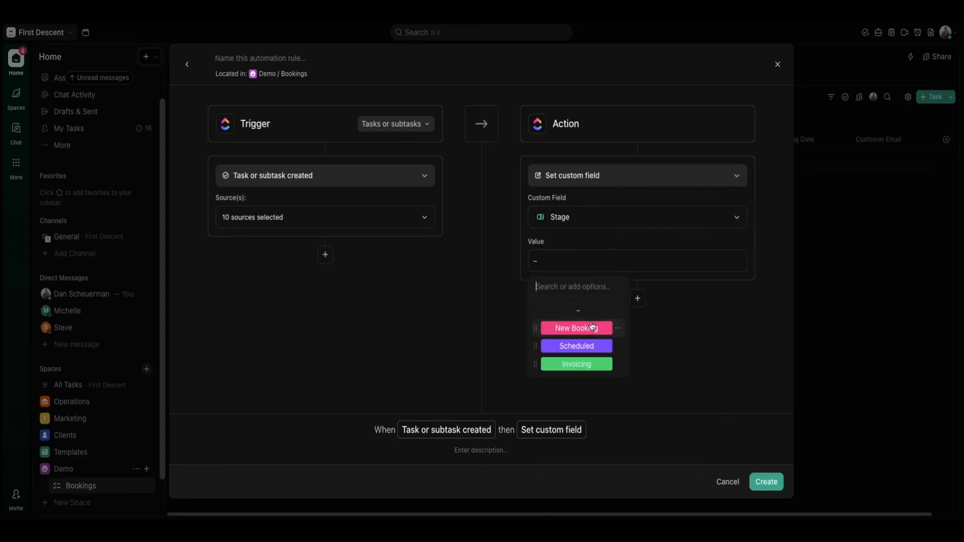
pyautogui.click(591, 328)
# Add a second action to the automation that changes the assignees to the team member handling bookings.
pyautogui.click(636, 299)
pyautogui.click(606, 313)
pyautogui.write('ass')
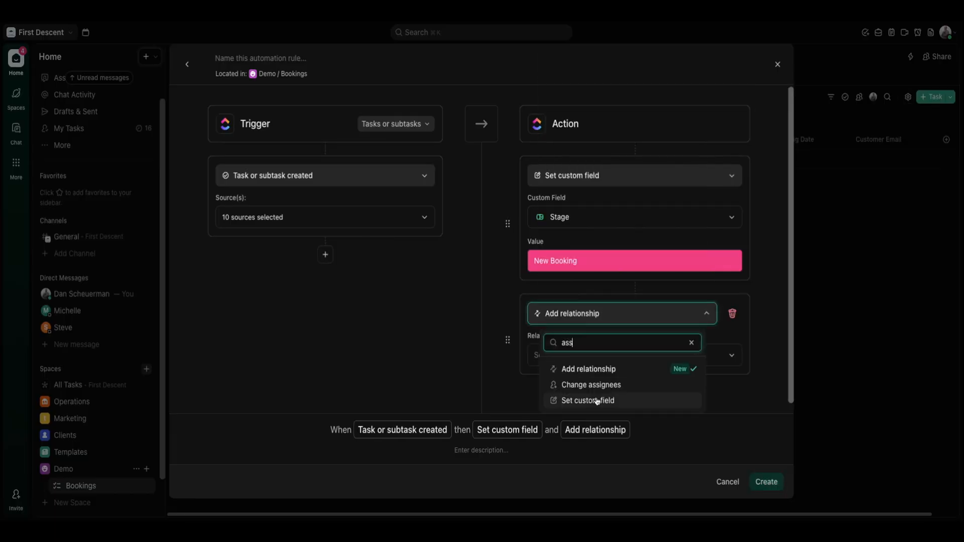
pyautogui.click(598, 384)
pyautogui.click(574, 349)
pyautogui.write('mich')
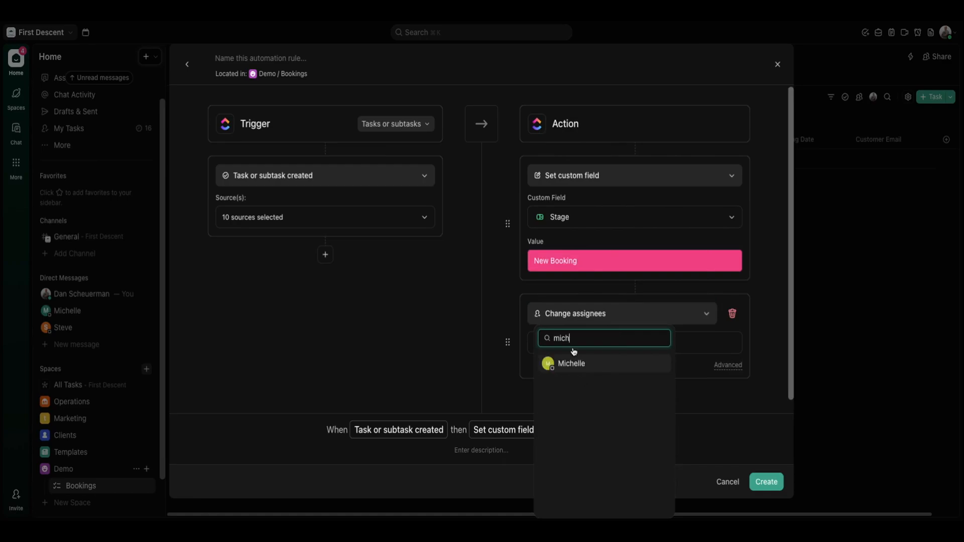
pyautogui.click(597, 368)
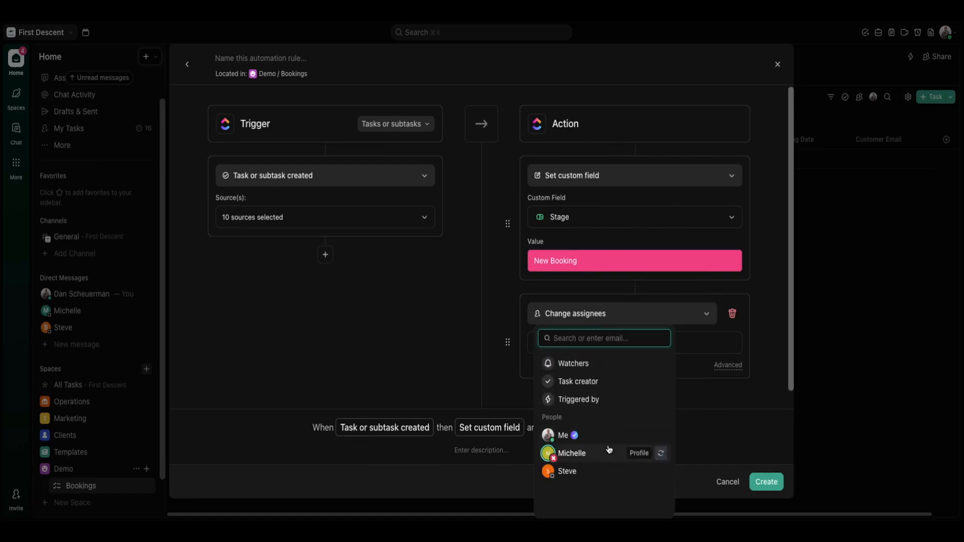
pyautogui.click(712, 404)
# Add a Change due date action set to 7 days after the trigger date, and create the automation.
pyautogui.click(635, 398)
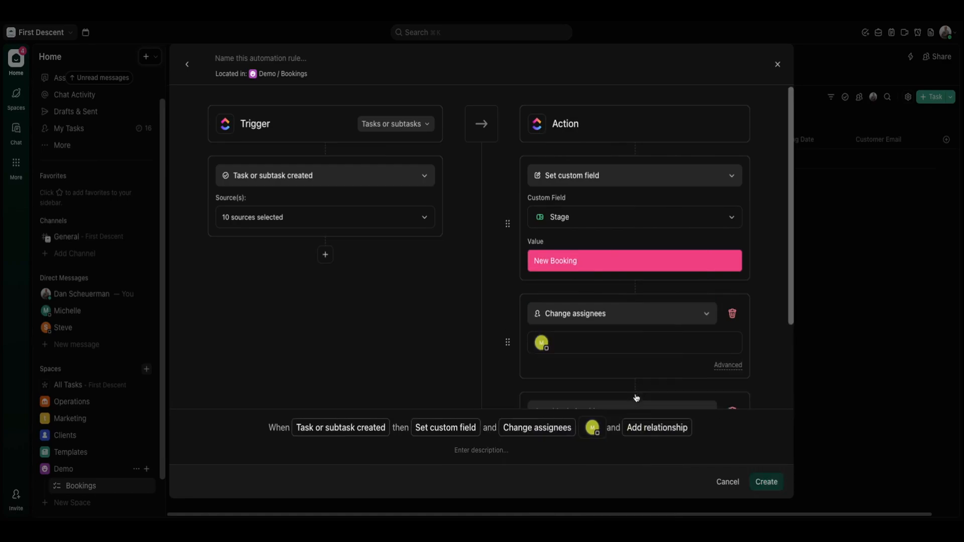
pyautogui.click(600, 301)
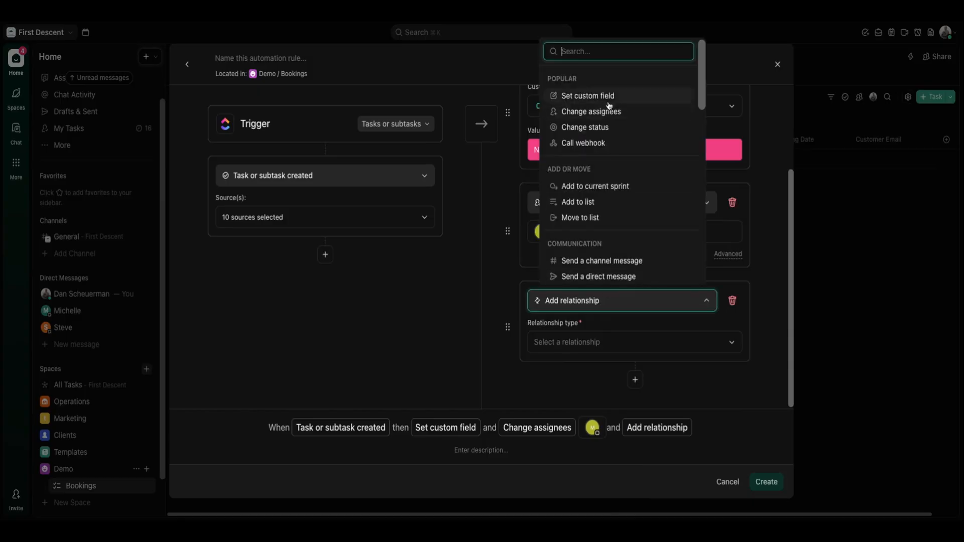
pyautogui.write('due date')
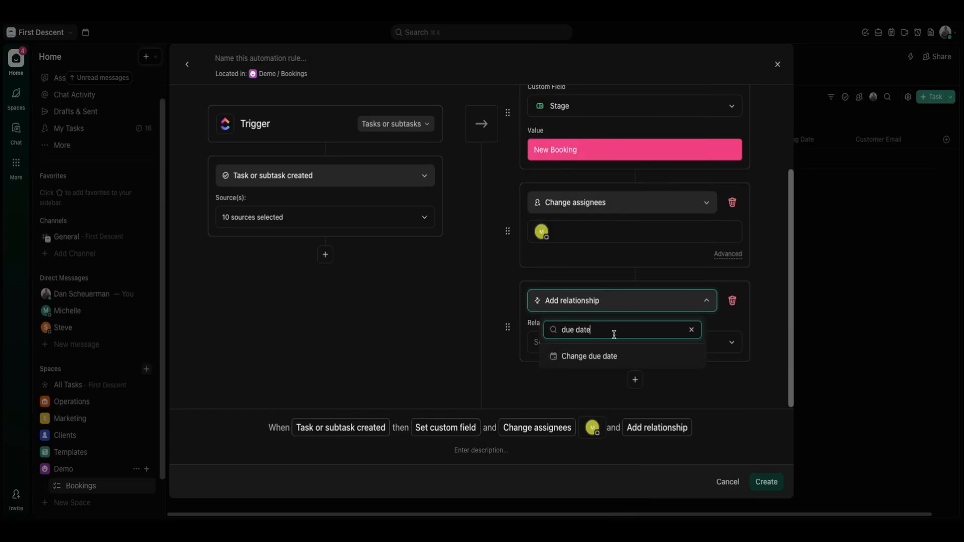
pyautogui.click(602, 356)
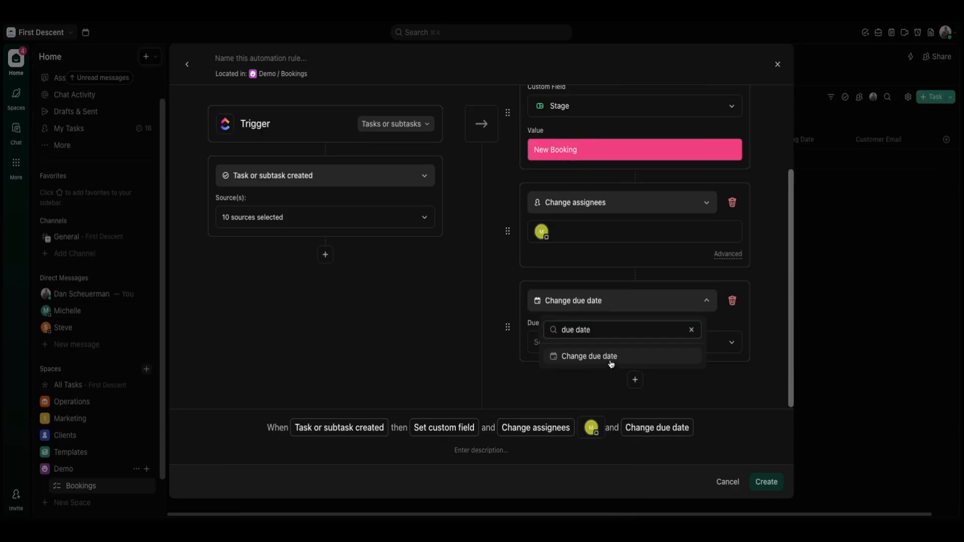
pyautogui.click(590, 344)
pyautogui.click(589, 400)
pyautogui.scroll(-1, 614, 324)
pyautogui.click(590, 342)
pyautogui.write('7')
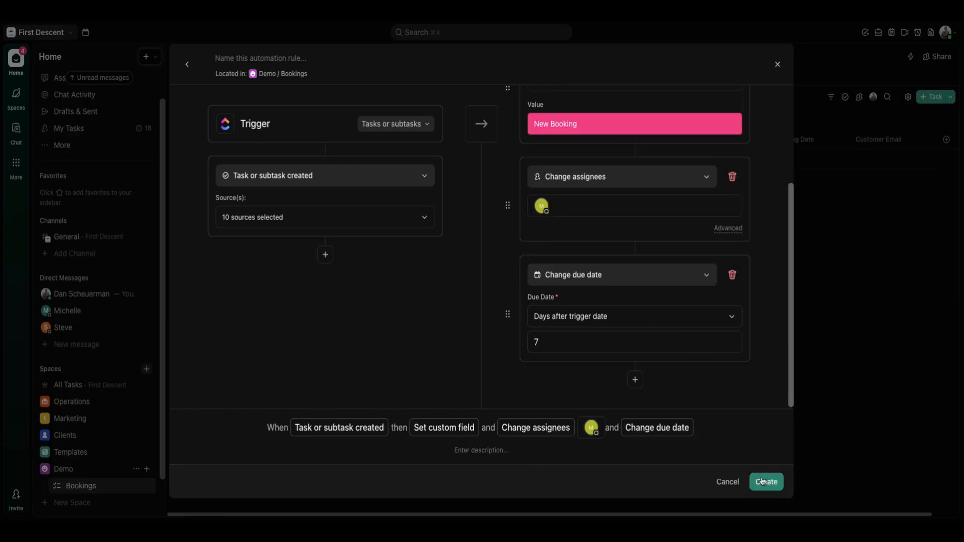
pyautogui.click(766, 488)
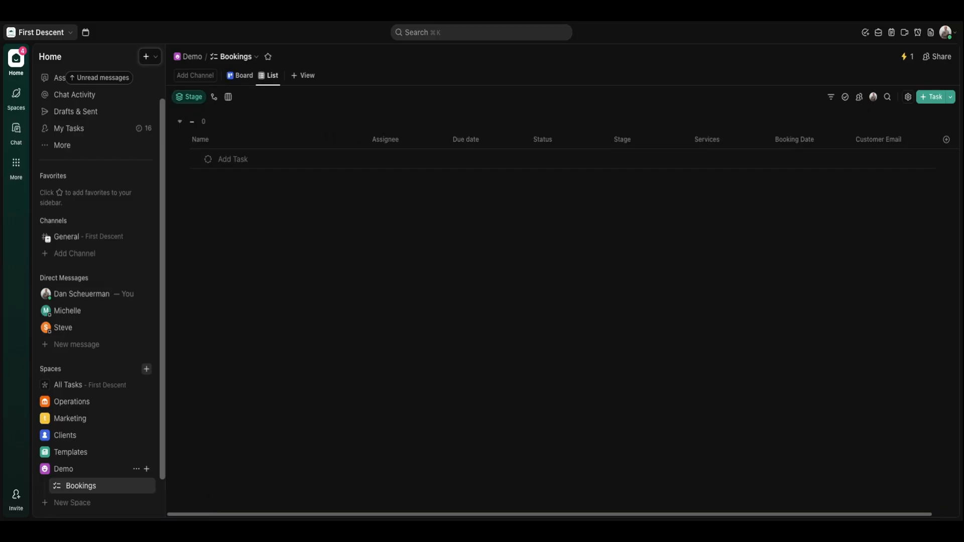
# Add a Form view to the Bookings list, started from scratch and titled "Book Your Event".
pyautogui.click(302, 76)
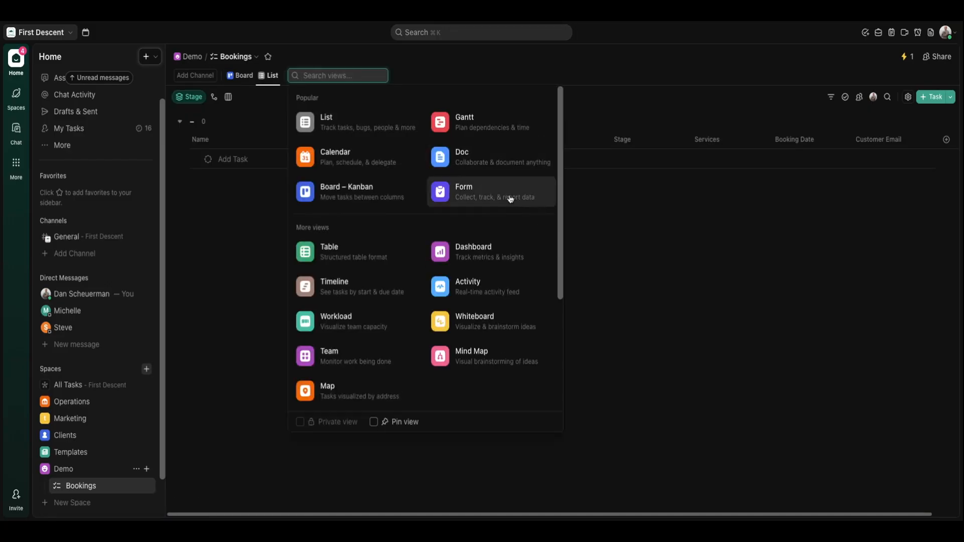
pyautogui.click(511, 199)
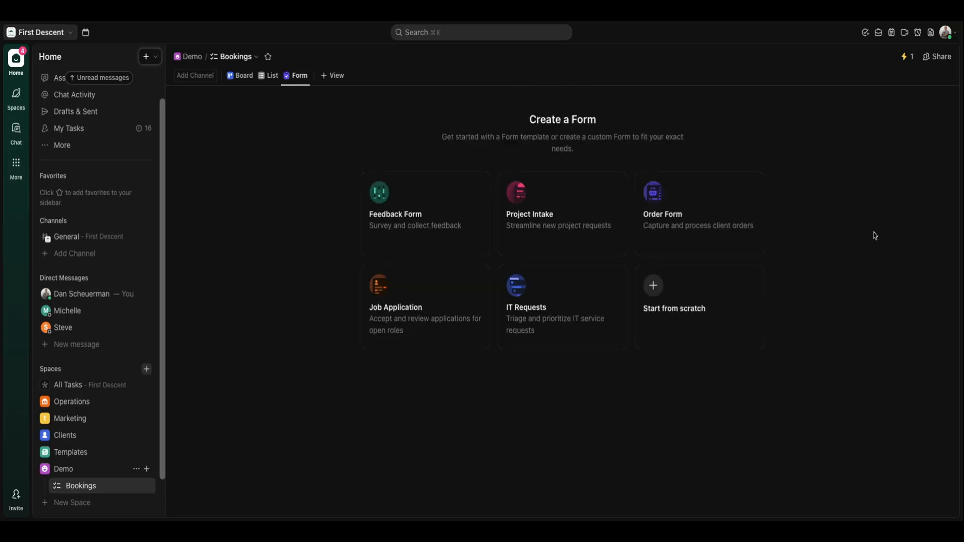
pyautogui.click(708, 297)
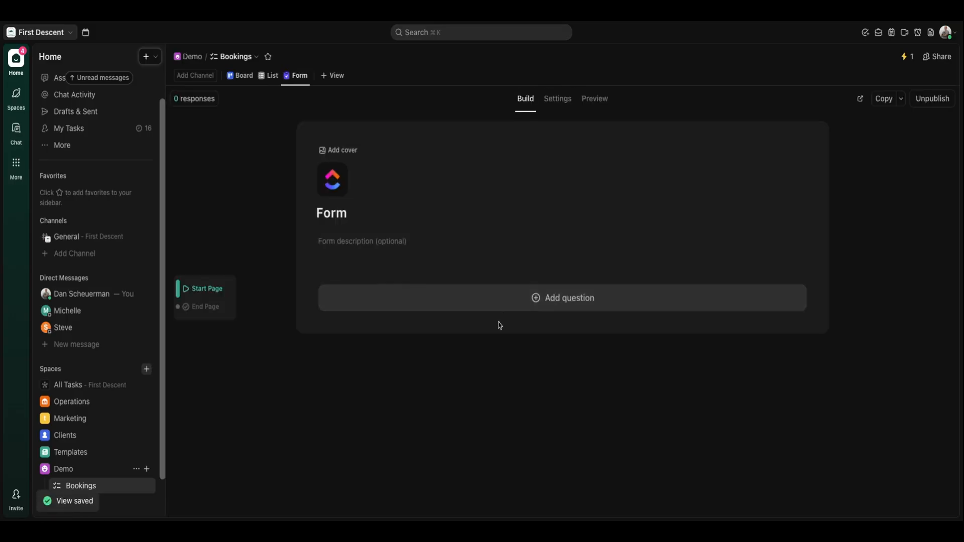
pyautogui.moveTo(358, 217); pyautogui.dragTo(308, 216)
pyautogui.write('Book ')
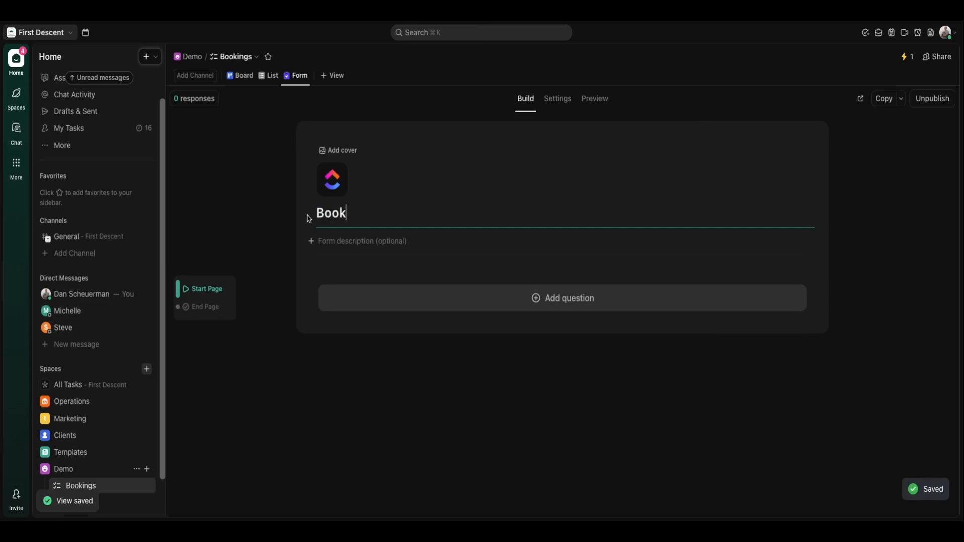
pyautogui.write('Your Event')
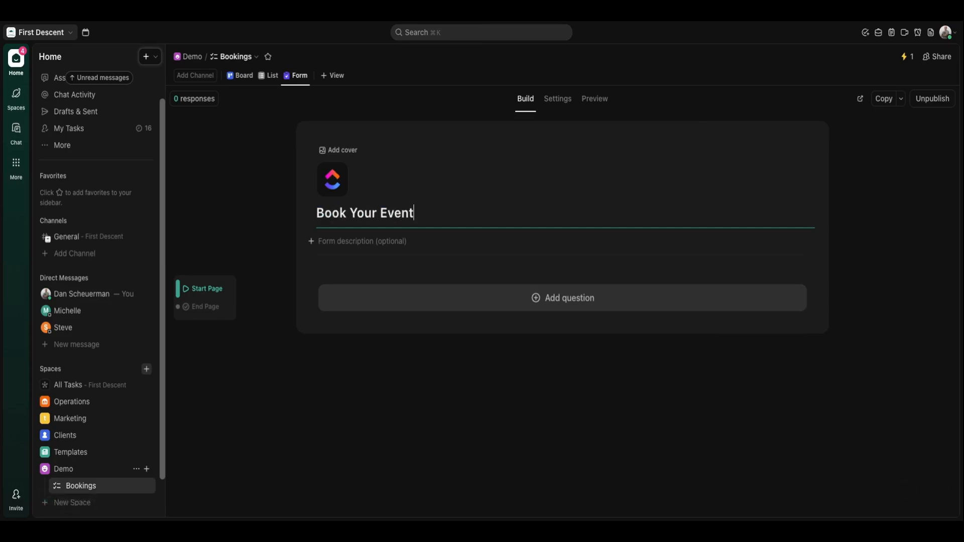
# Add a question mapped to the Task Name property and shorten its label to "Name".
pyautogui.click(498, 302)
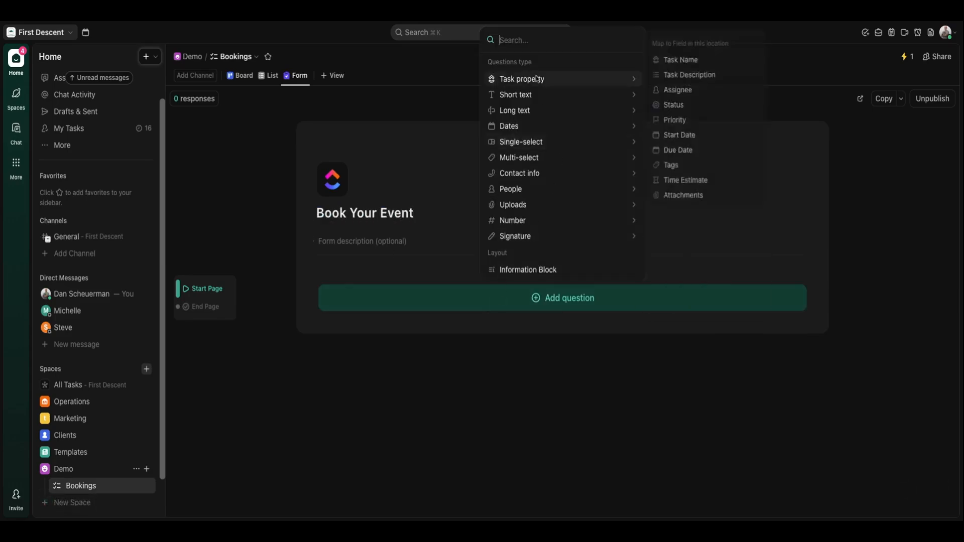
pyautogui.moveTo(578, 79)
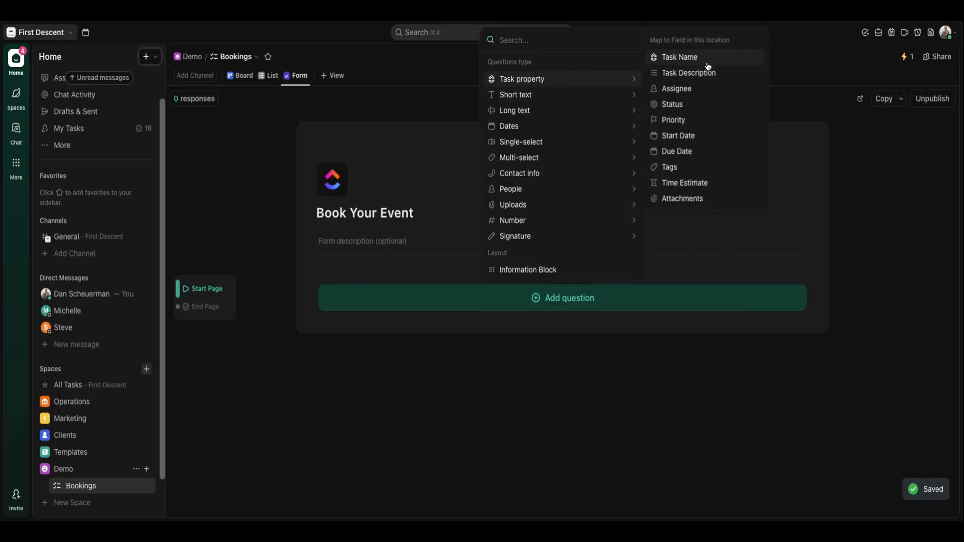
pyautogui.click(705, 58)
pyautogui.moveTo(336, 351); pyautogui.dragTo(319, 350)
pyautogui.press('BackSpace')
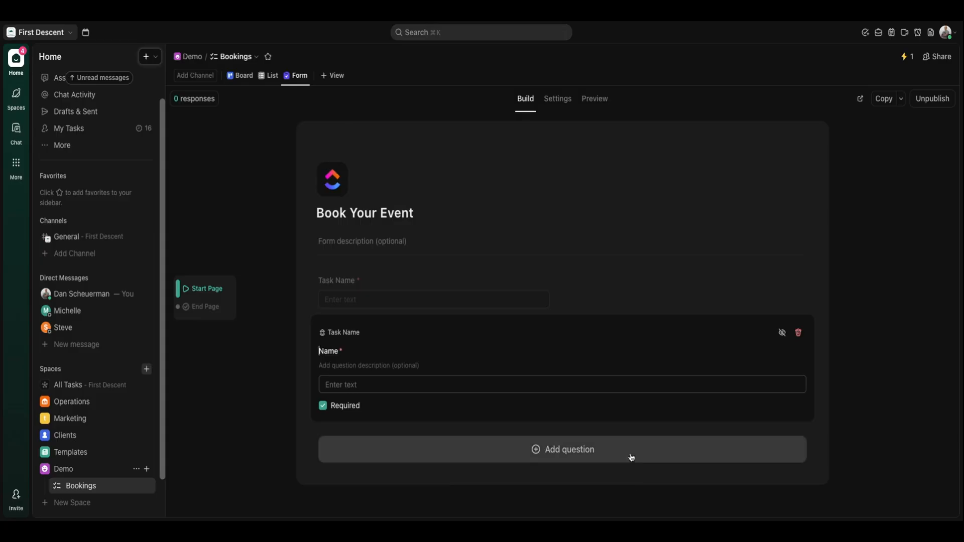
# Add a question mapped to the Customer Email field and relabel it "Email".
pyautogui.click(632, 456)
pyautogui.moveTo(542, 234)
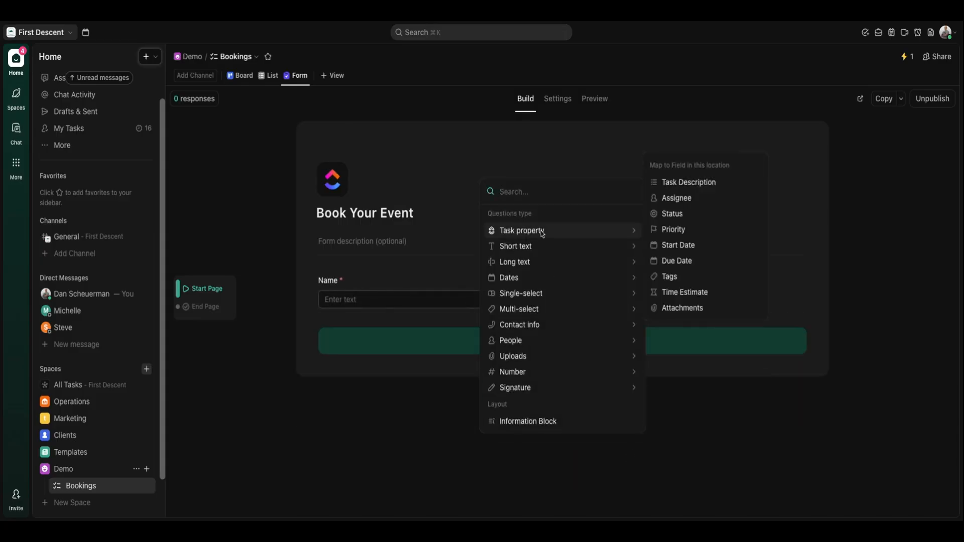
pyautogui.write('email')
pyautogui.click(545, 426)
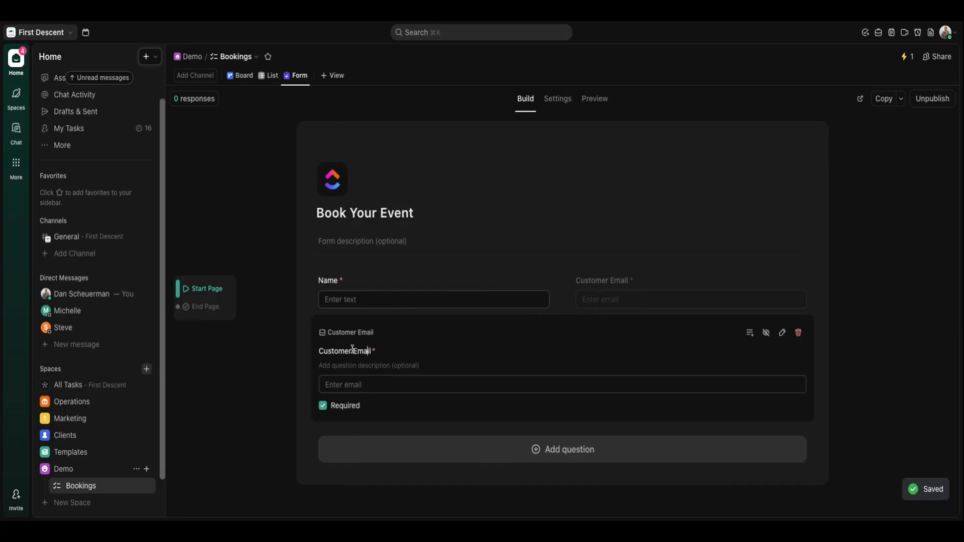
pyautogui.click(353, 351)
pyautogui.press('BackSpace')
pyautogui.press('BackSpace')
pyautogui.press('BackSpace')
pyautogui.press('BackSpace')
pyautogui.press('BackSpace')
pyautogui.press('BackSpace')
pyautogui.press('BackSpace')
pyautogui.press('BackSpace')
pyautogui.press('BackSpace')
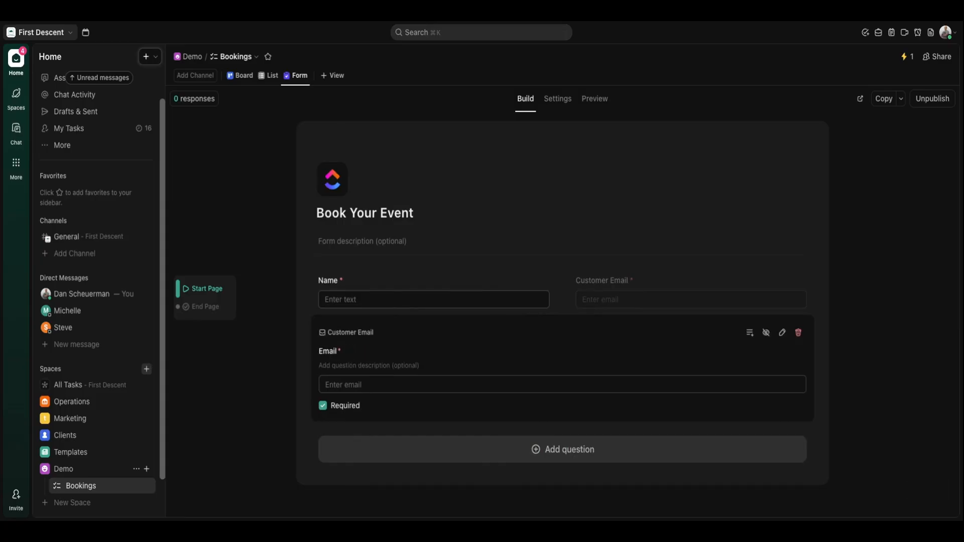
# Add a question mapped to the Booking Date field, allow time input, and label it "Booking Date and Time".
pyautogui.click(478, 449)
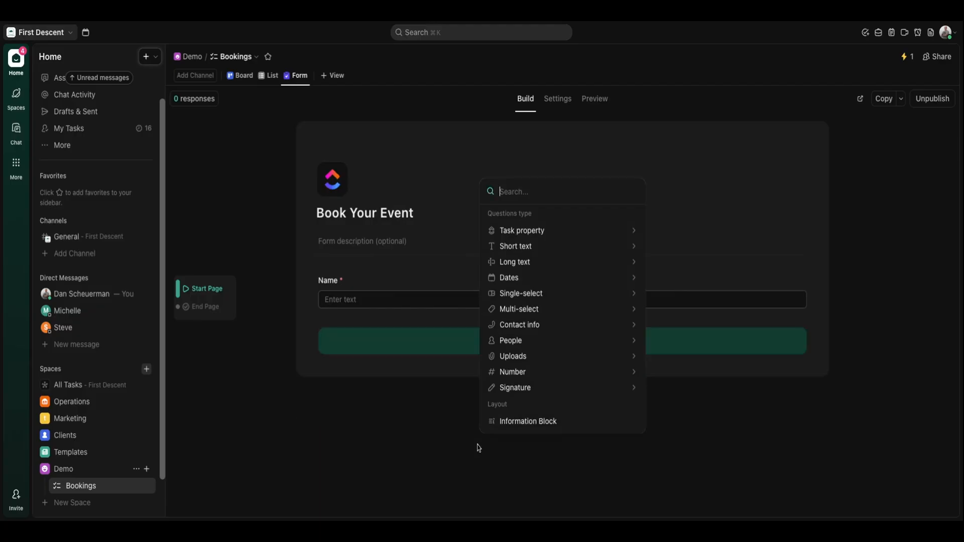
pyautogui.write('date')
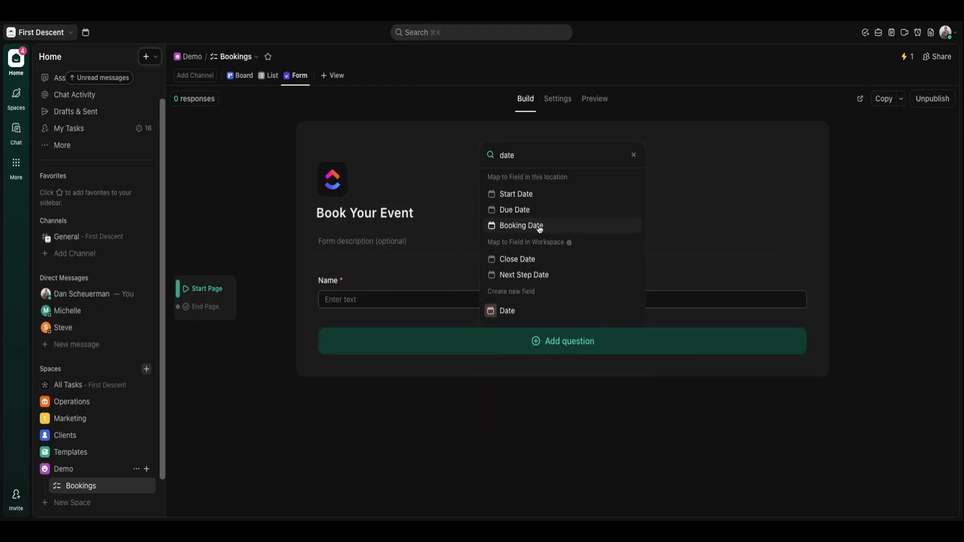
pyautogui.click(539, 227)
pyautogui.click(797, 460)
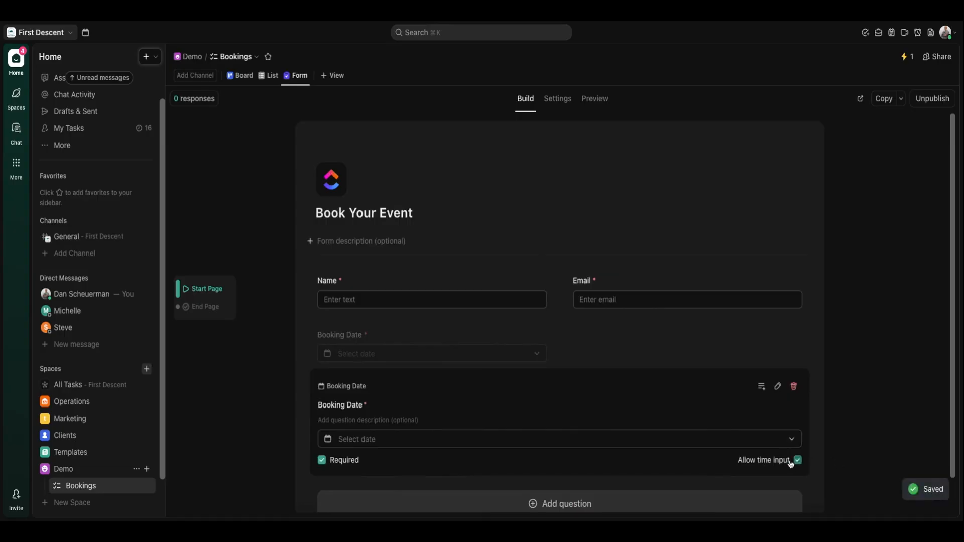
pyautogui.scroll(-1, 469, 433)
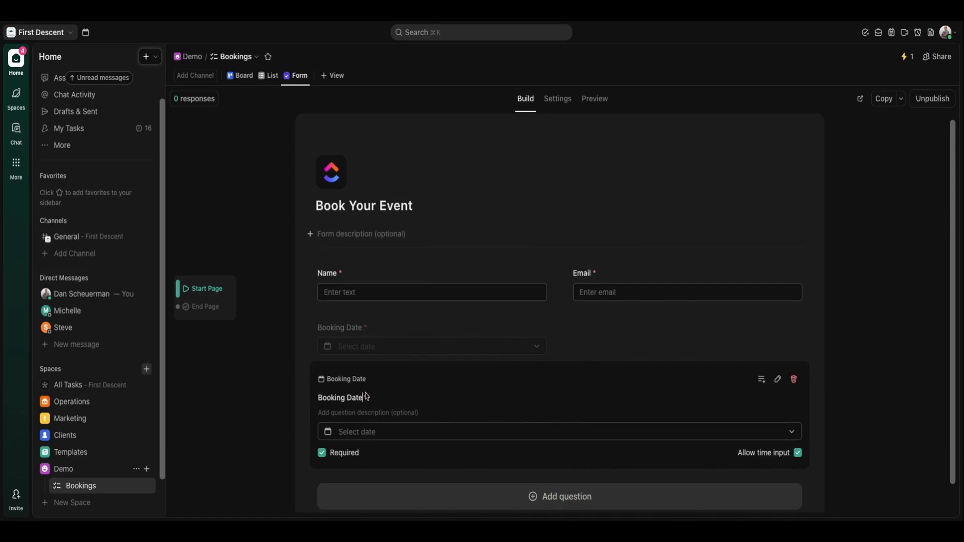
pyautogui.write('ime')
# Add a question mapped to this list's Services field and label it "Service".
pyautogui.click(616, 502)
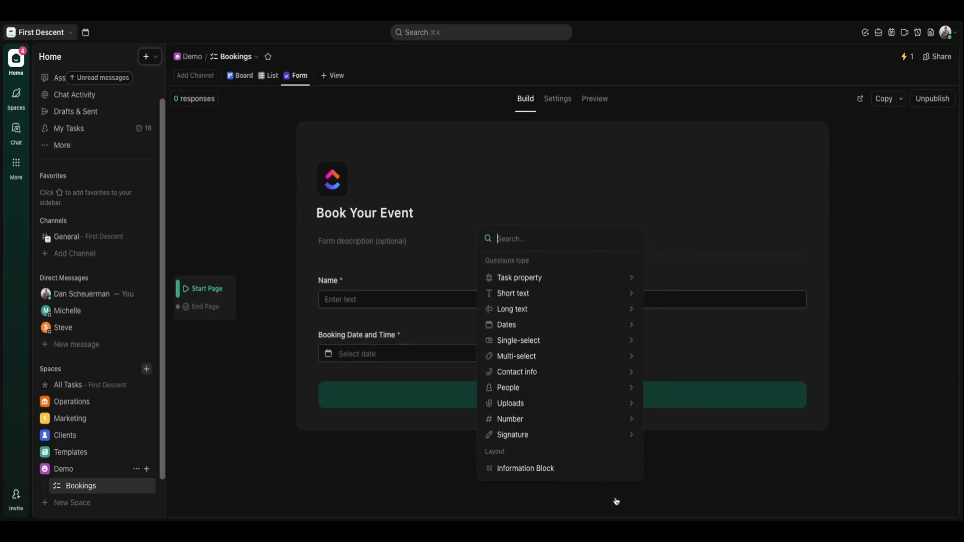
pyautogui.write('servi')
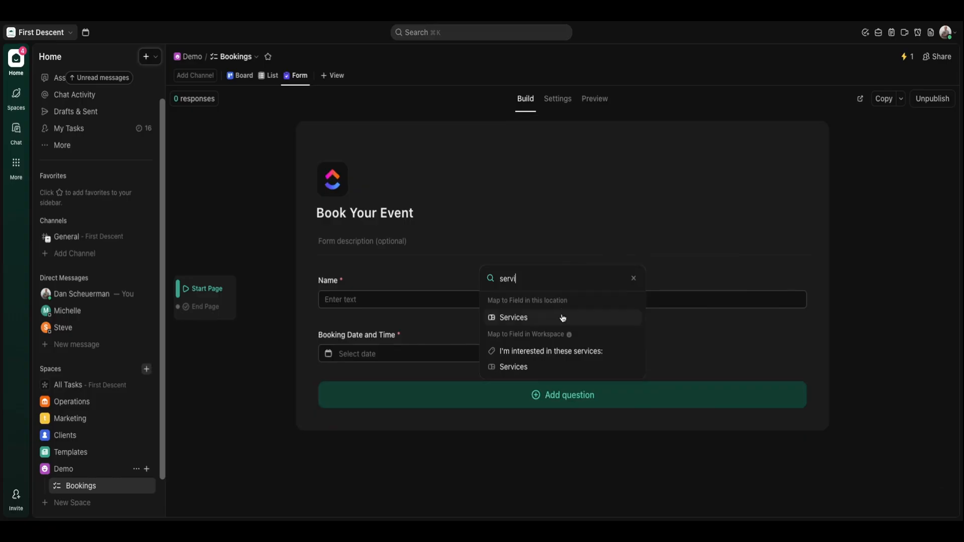
pyautogui.click(513, 318)
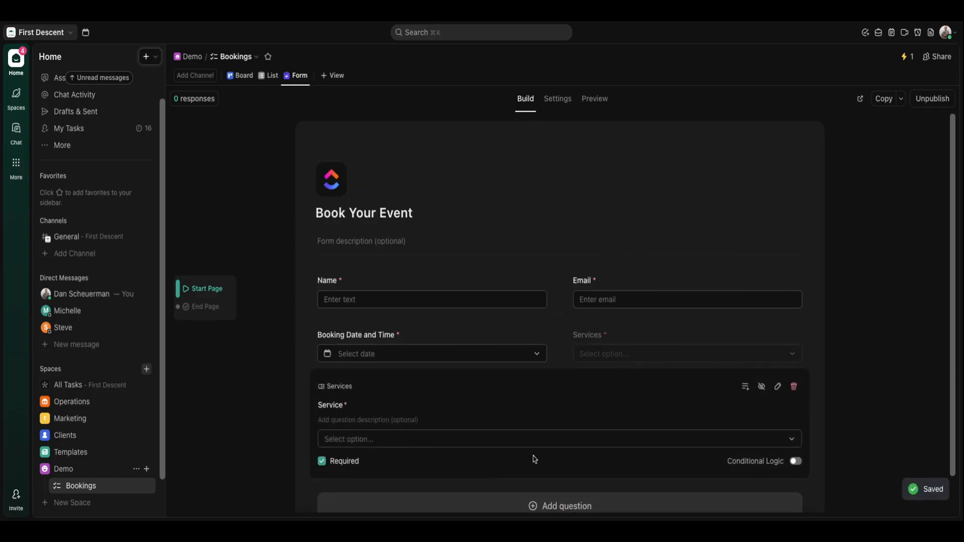
# Add a question mapped to the Task Description property and label it "Let us know anything else about your event!".
pyautogui.click(620, 506)
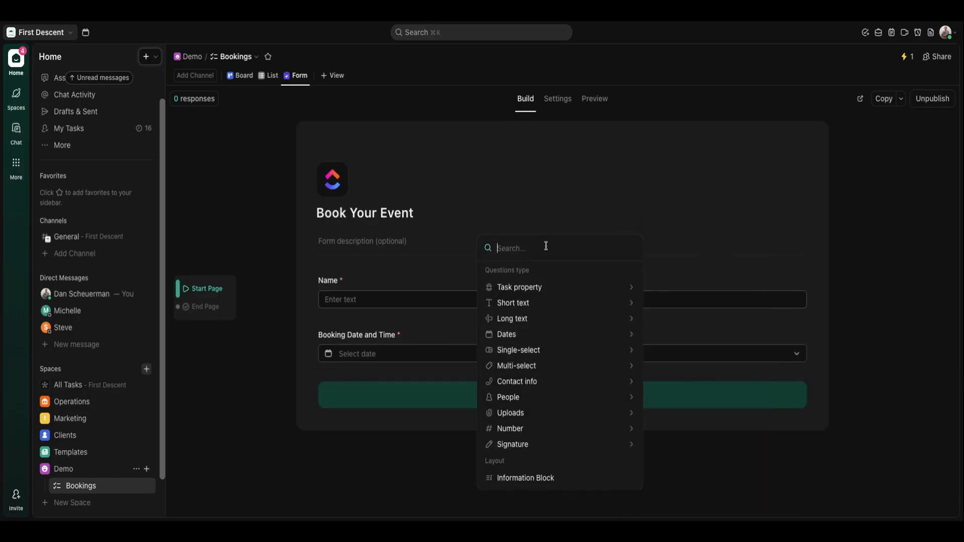
pyautogui.moveTo(547, 287)
pyautogui.click(685, 241)
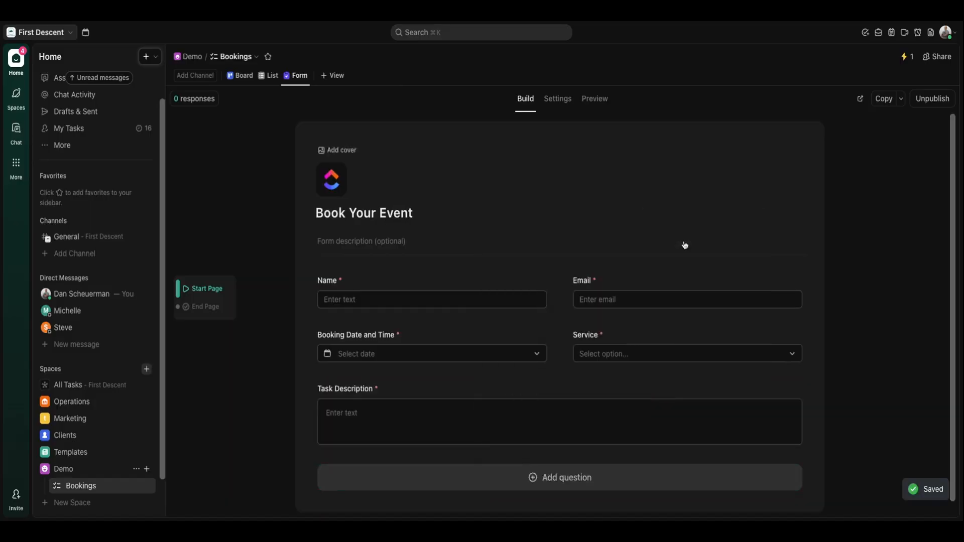
pyautogui.moveTo(374, 417); pyautogui.dragTo(320, 418)
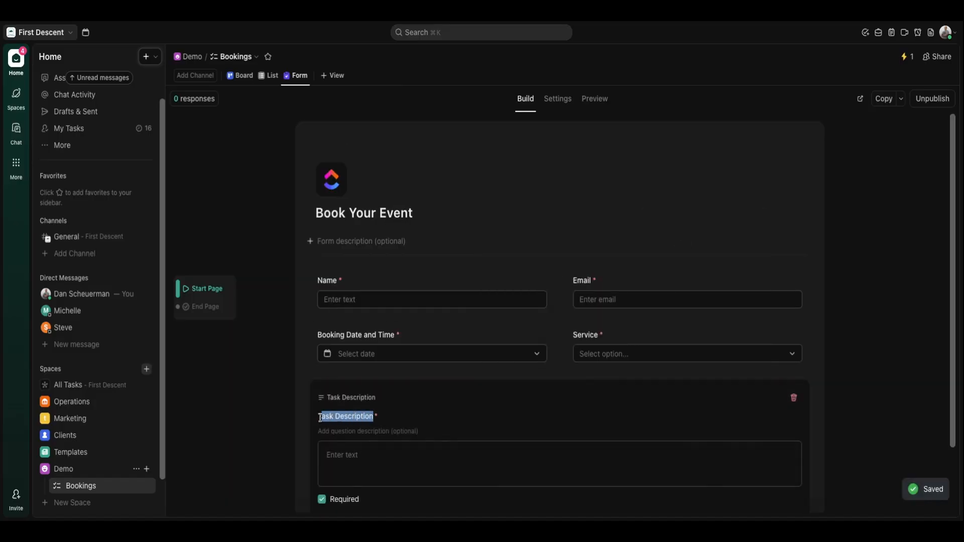
pyautogui.write('Let us know i')
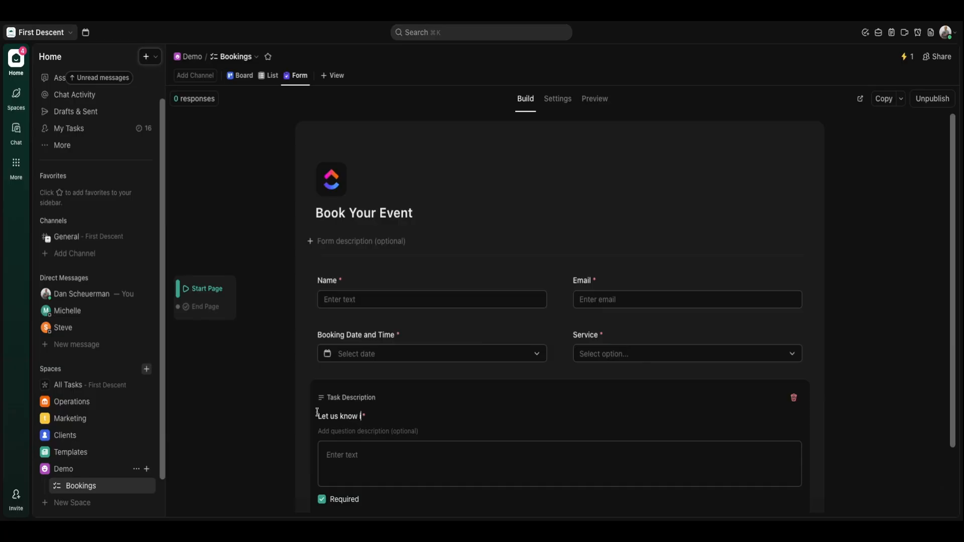
pyautogui.write('f anything else about your event!')
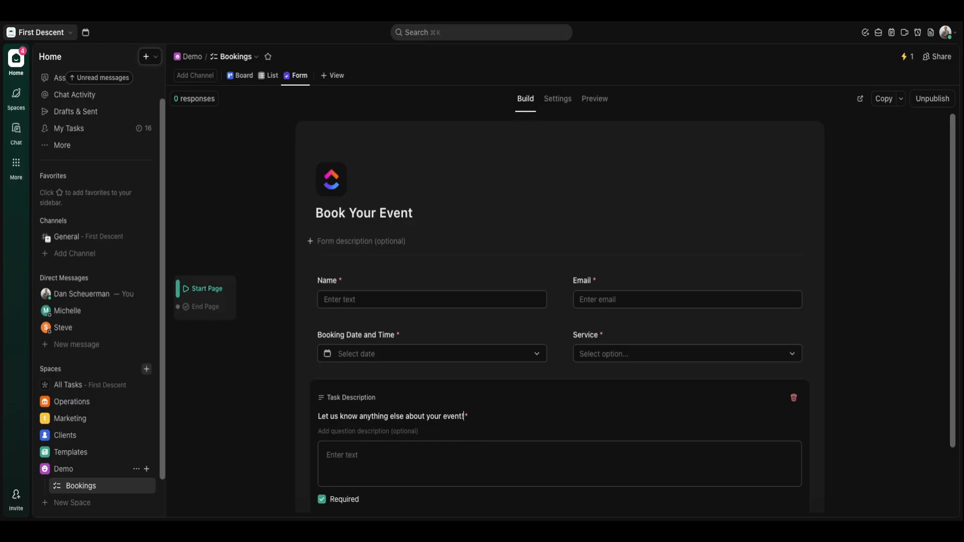
pyautogui.scroll(-3, 468, 225)
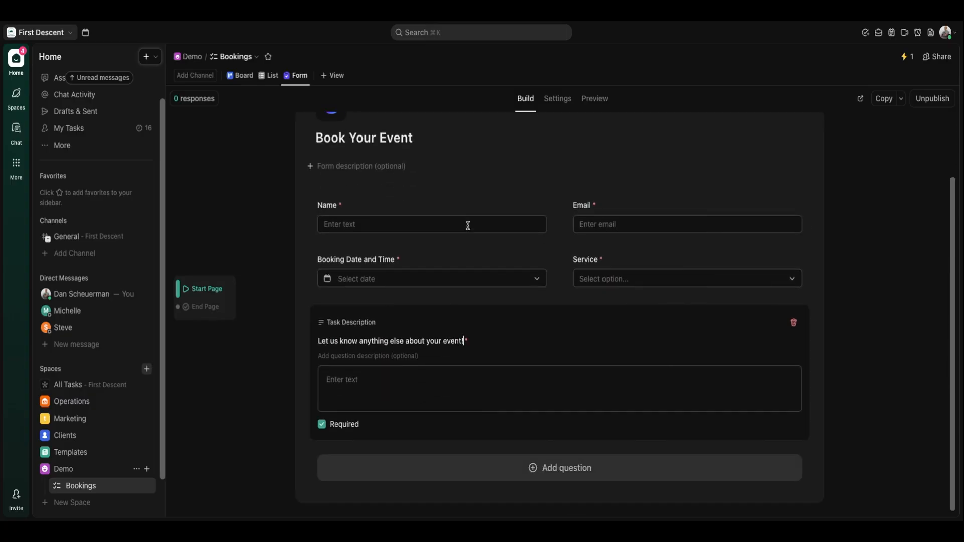
# Copy the embed code of the Book Your Event form from its sharing settings.
pyautogui.click(903, 376)
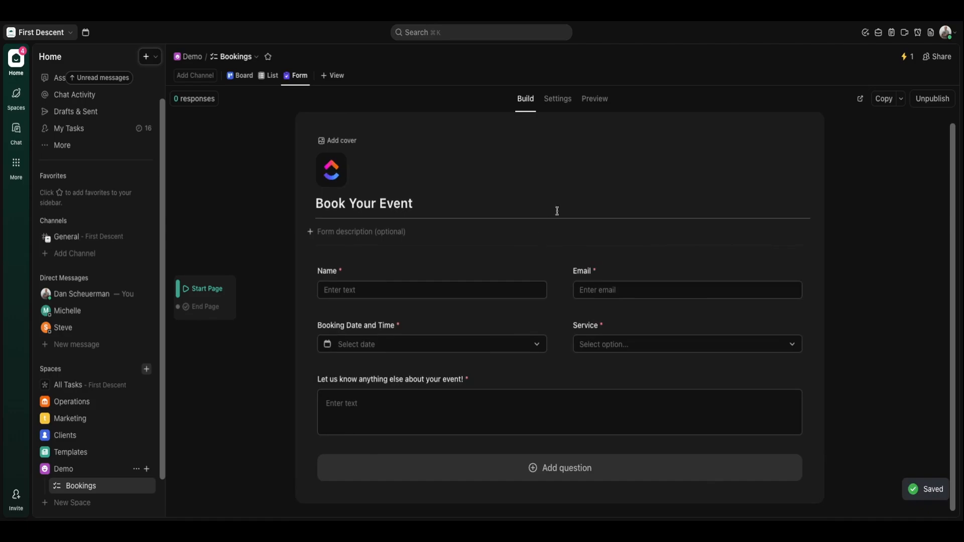
pyautogui.click(903, 102)
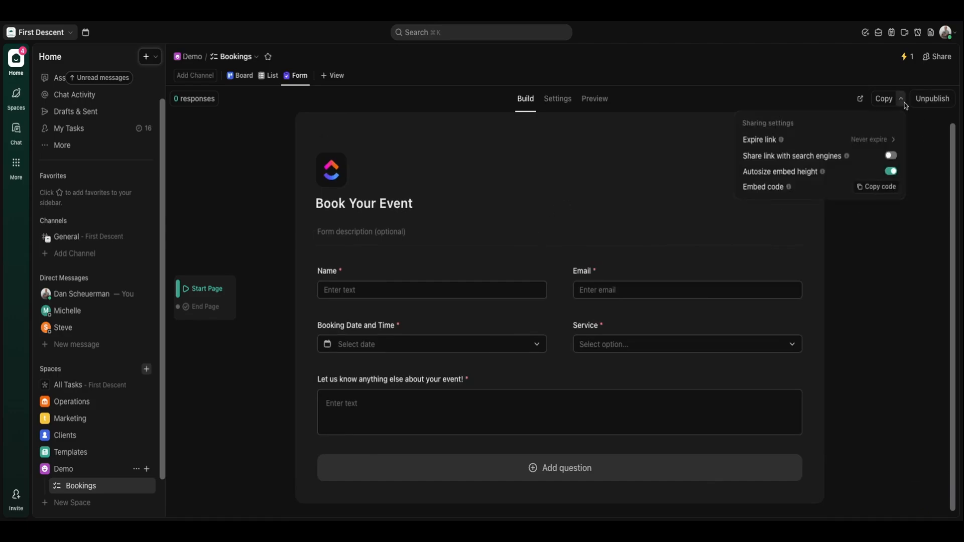
pyautogui.click(876, 187)
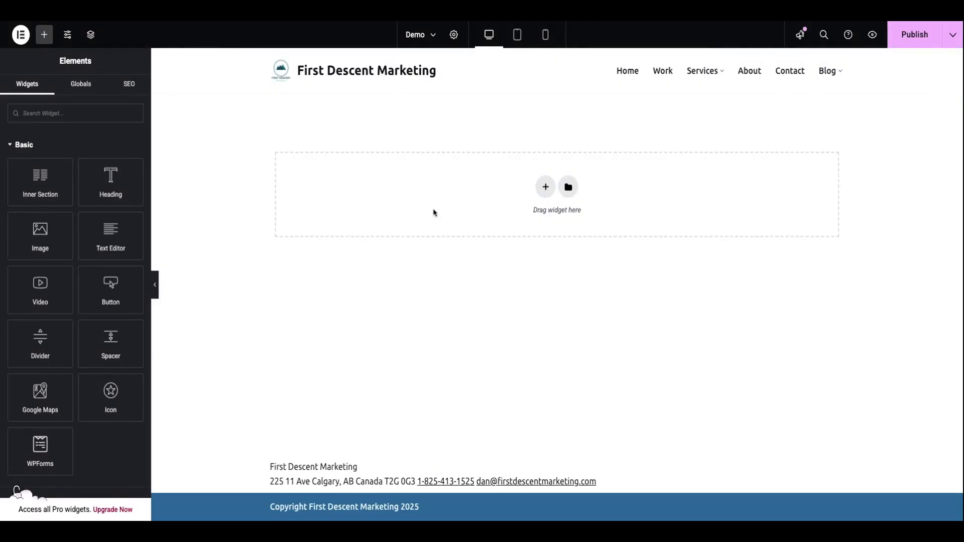
# Switch to Elementor, find the HTML widget by searching for embed widgets, and add it to the Demo page.
pyautogui.click(68, 115)
pyautogui.write('emed')
pyautogui.press('BackSpace')
pyautogui.press('BackSpace')
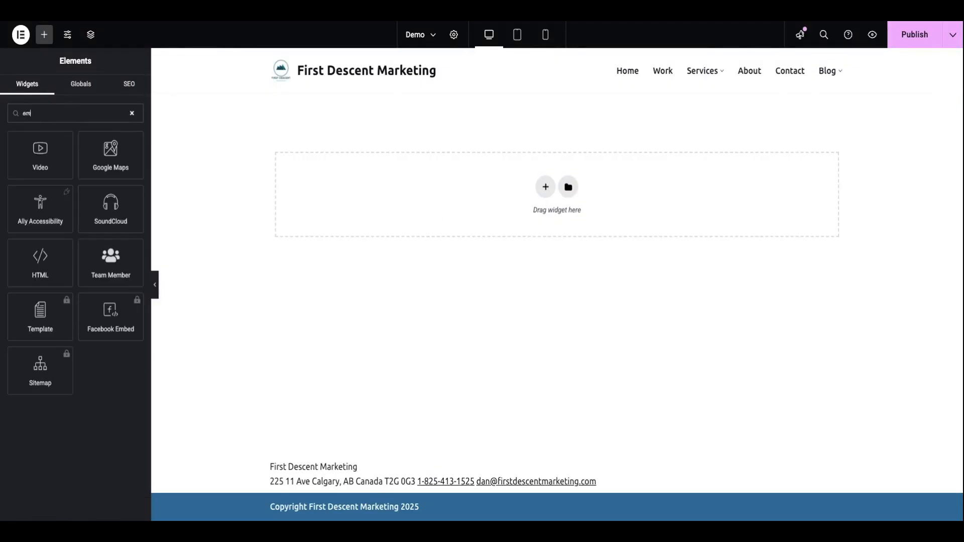
pyautogui.write('be')
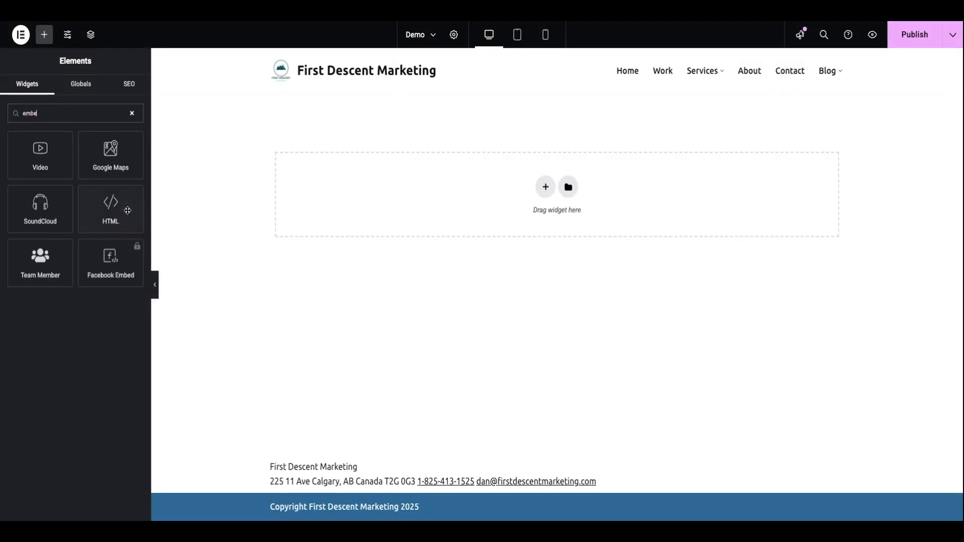
pyautogui.click(110, 208)
# Paste the copied form embed code into the HTML widget and publish the page.
pyautogui.click(54, 165)
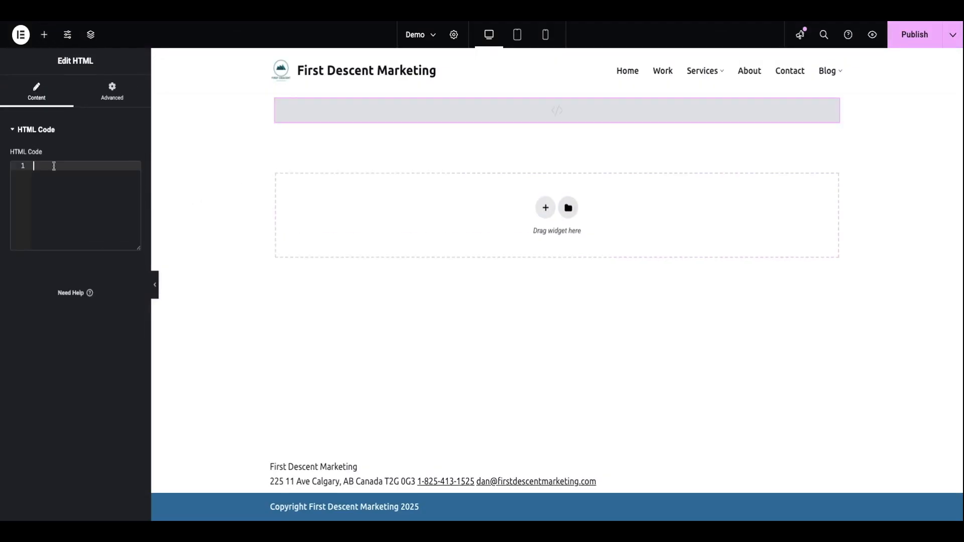
pyautogui.hotkey('ctrl', 'v')
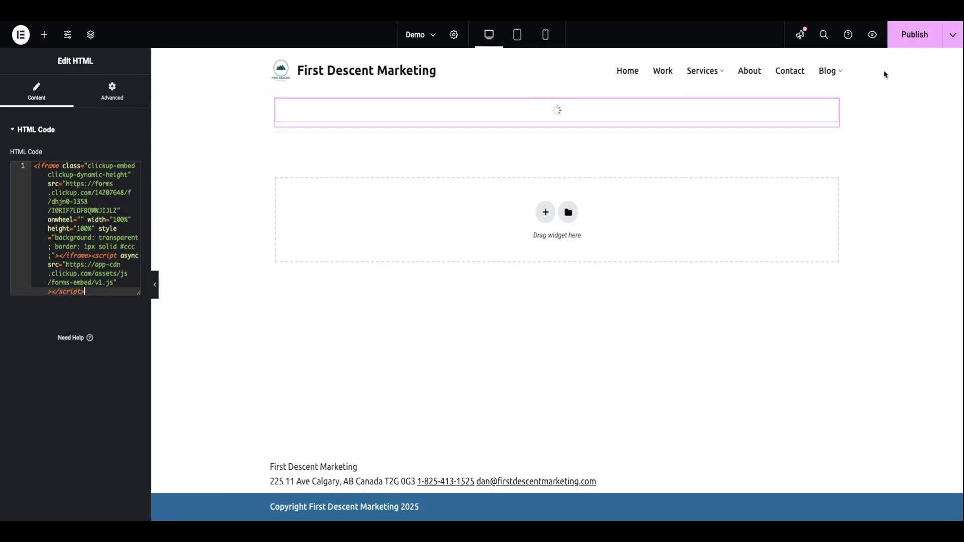
pyautogui.click(906, 44)
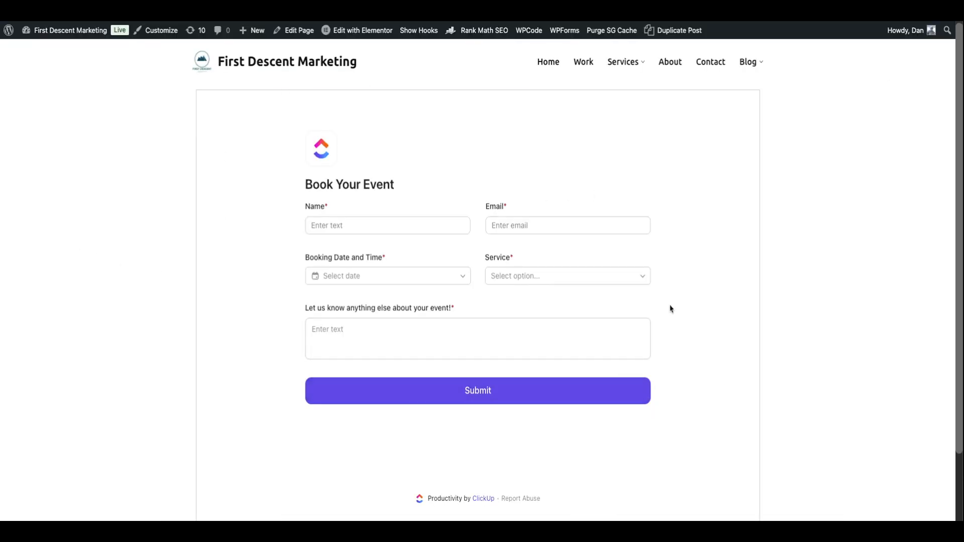
# Fill in the customer's name and email on the embedded form and set the booking to Dec 5, 2025, 1:00 PM.
pyautogui.click(438, 226)
pyautogui.write('Dan')
pyautogui.click(533, 222)
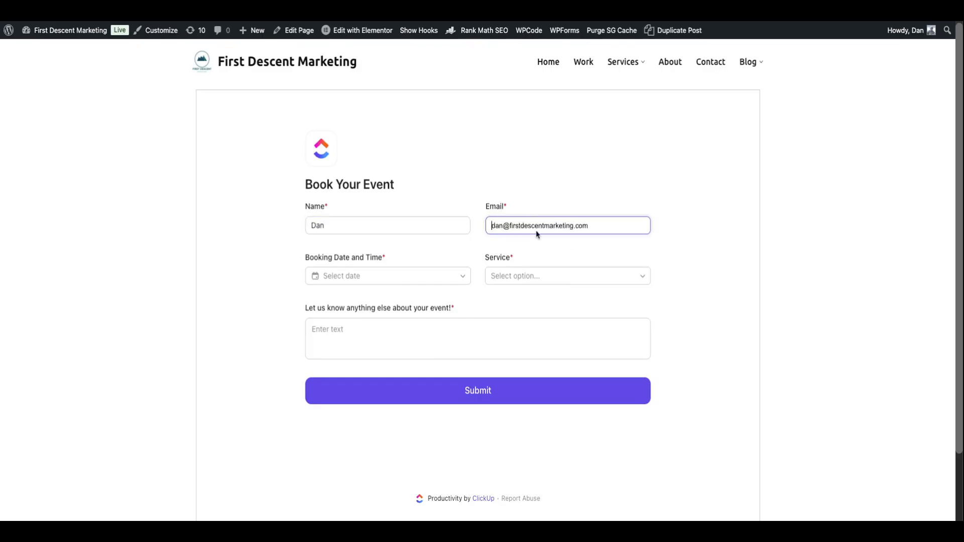
pyautogui.click(537, 234)
pyautogui.click(409, 279)
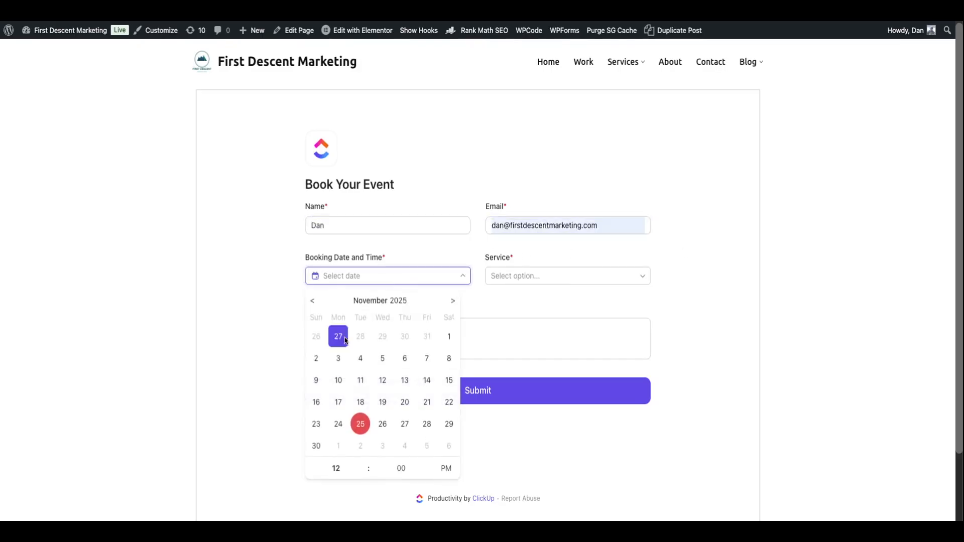
pyautogui.click(424, 449)
pyautogui.click(365, 464)
# Choose Snacks as the service, enter "I don't want green M&Ms" as the event note, and submit the booking form.
pyautogui.click(549, 281)
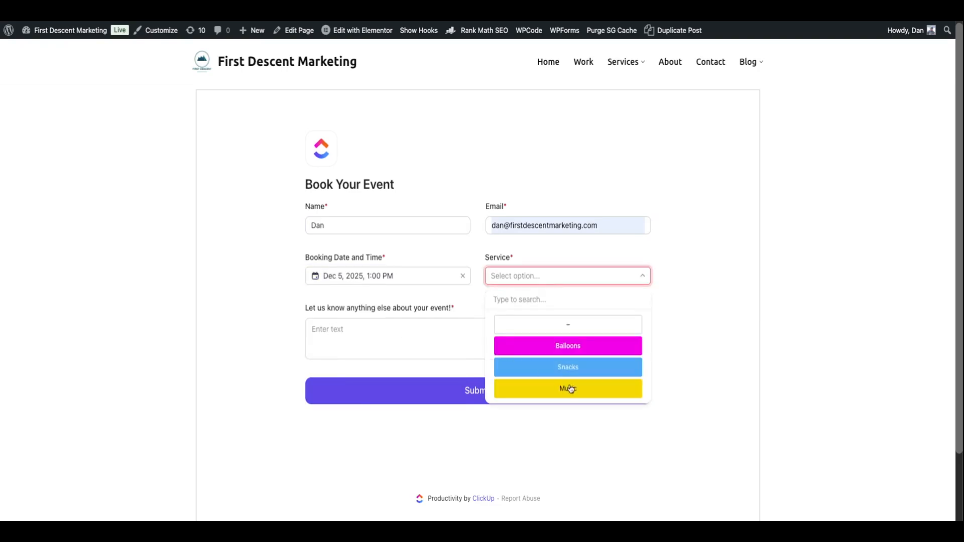
pyautogui.click(590, 367)
pyautogui.click(373, 328)
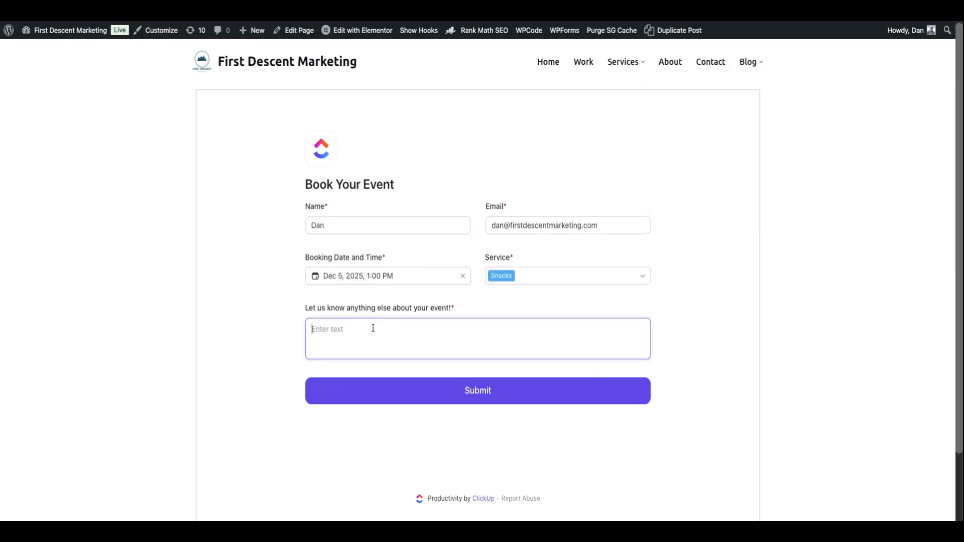
pyautogui.write("I don't want green M&Ms")
pyautogui.click(461, 400)
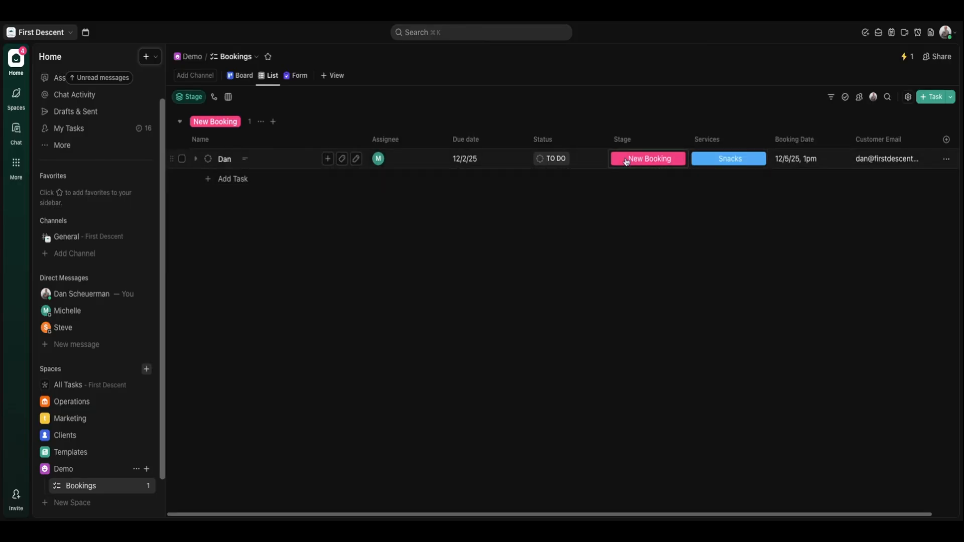
# Hide the Status and Customer Email columns in the ClickUp Bookings list view.
pyautogui.click(592, 139)
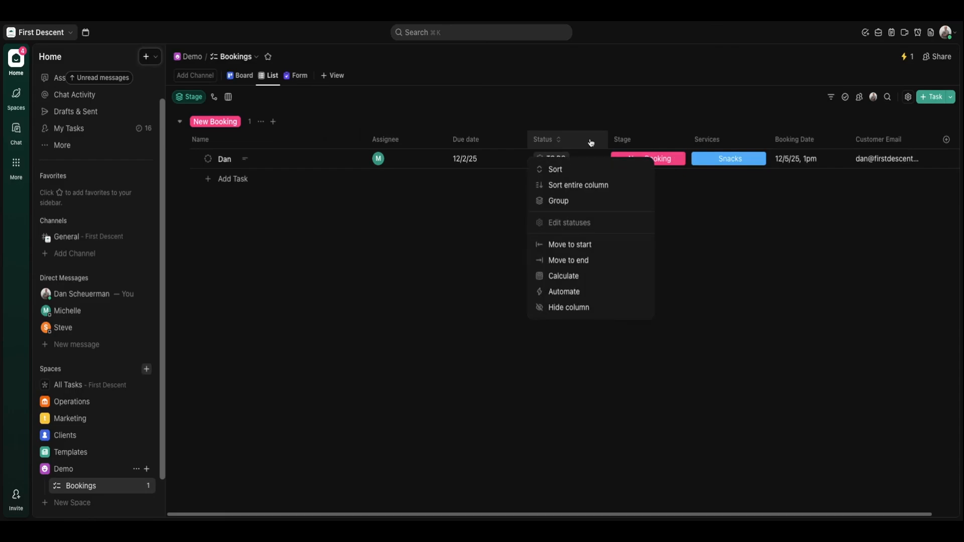
pyautogui.click(595, 308)
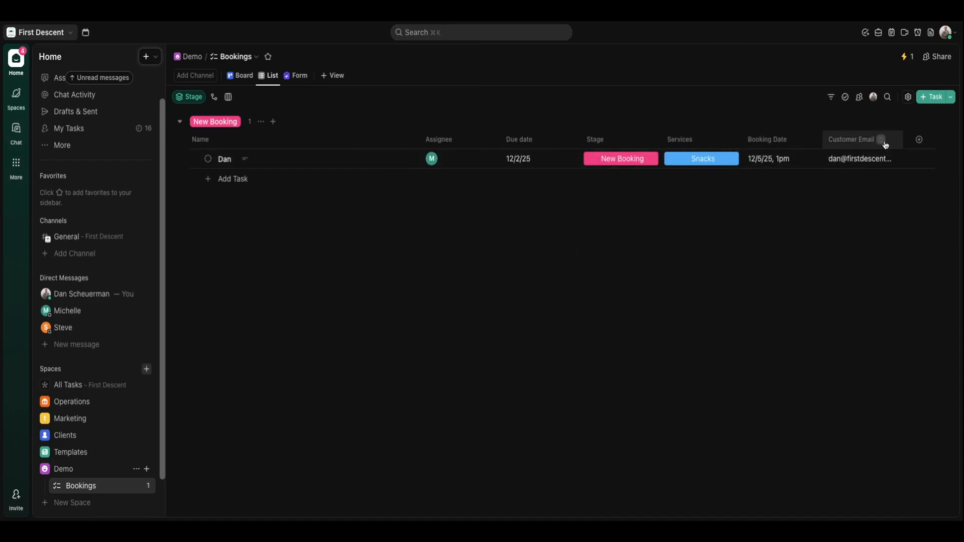
pyautogui.click(884, 140)
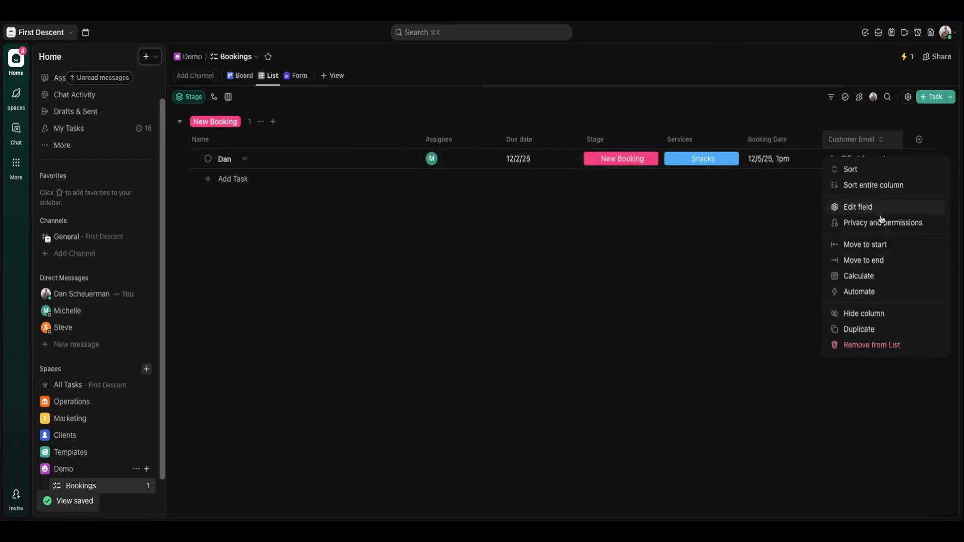
pyautogui.click(882, 314)
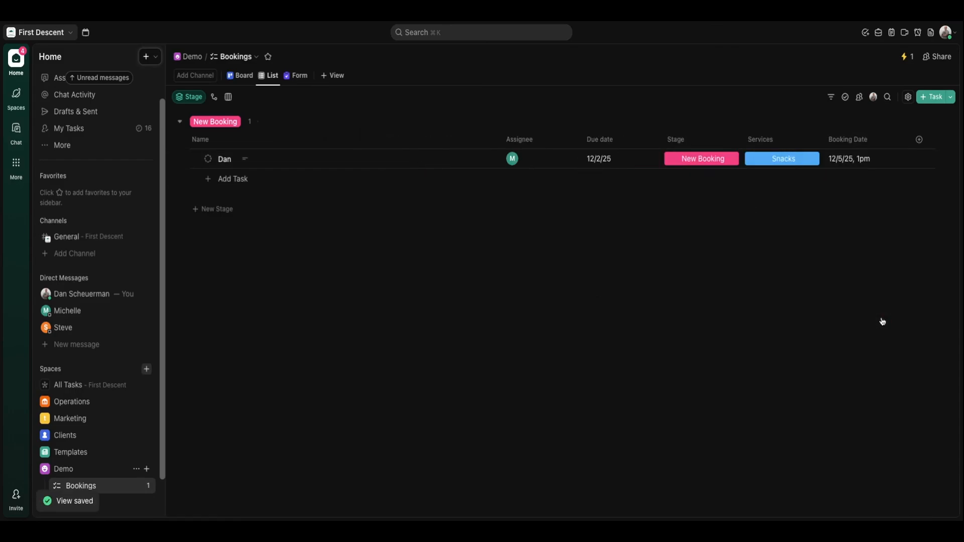
# In the new booking task, post a comment mentioning the teammate with "I'll take the green M&Ms!", review the task details, and close it.
pyautogui.click(285, 165)
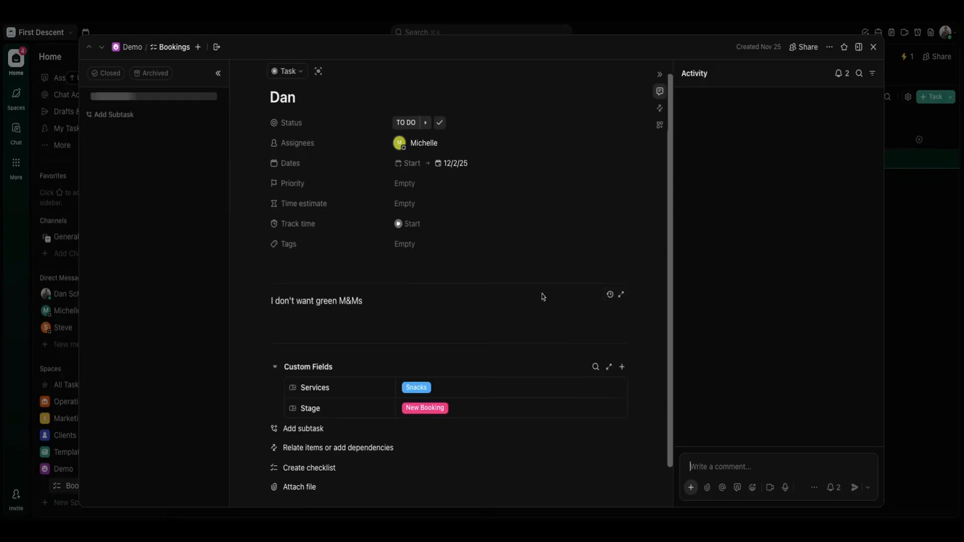
pyautogui.scroll(-2, 467, 296)
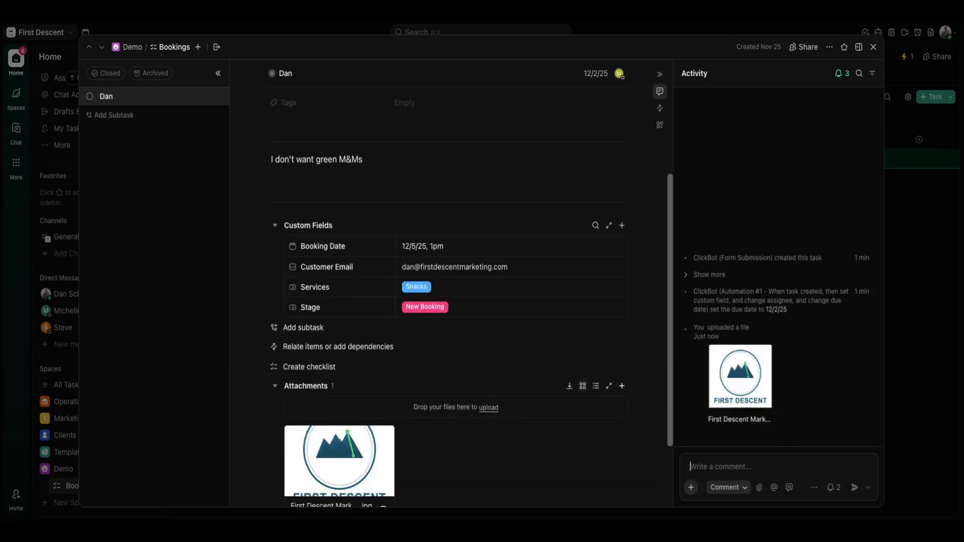
pyautogui.write('@')
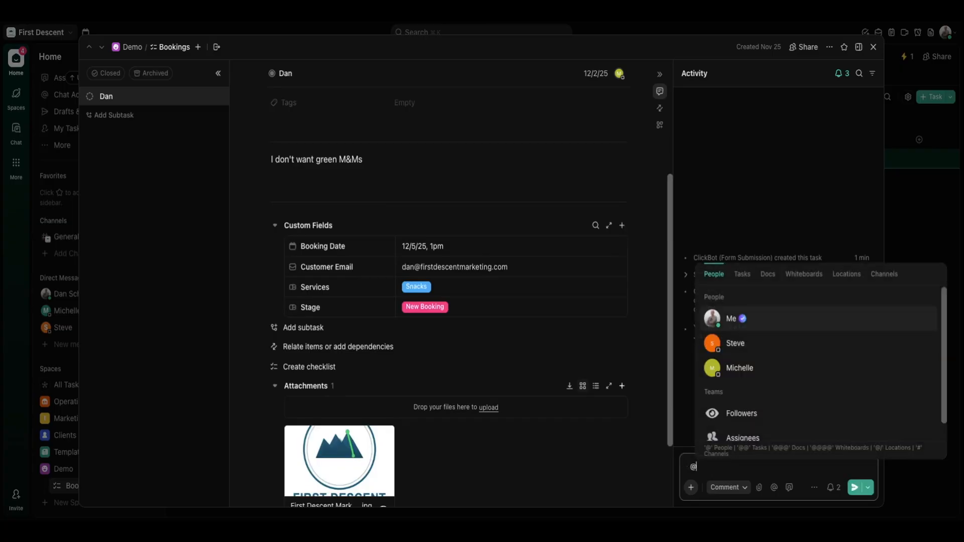
pyautogui.write('steve')
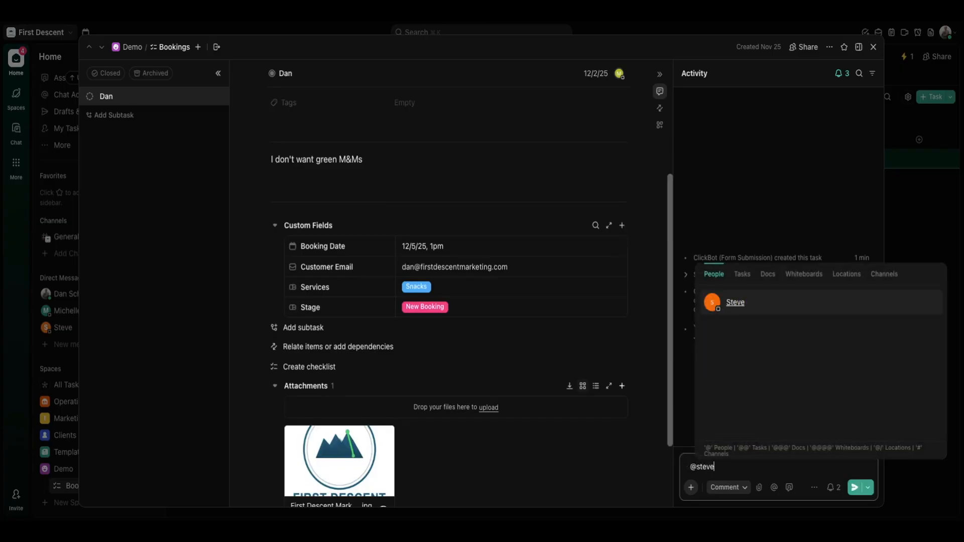
pyautogui.press('Return')
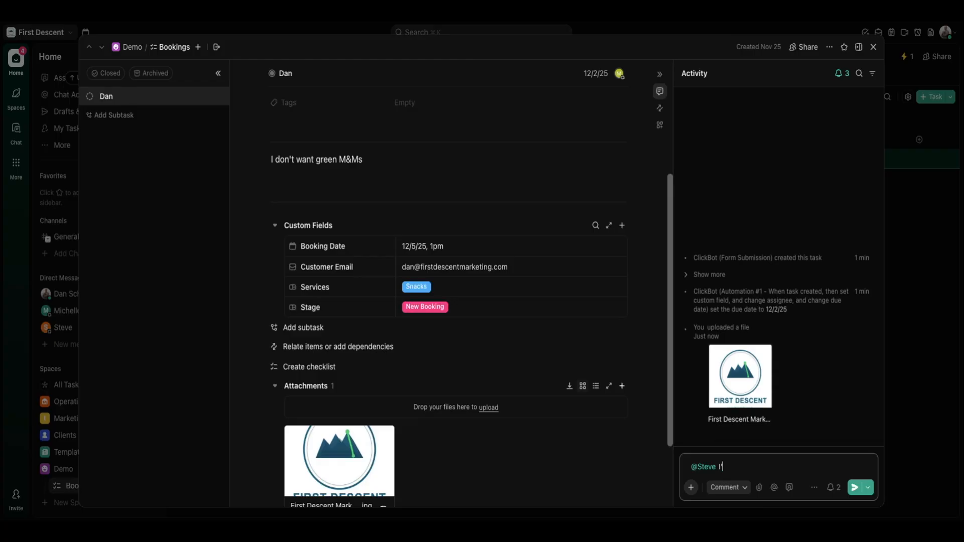
pyautogui.write("I'll take the")
pyautogui.press('Return')
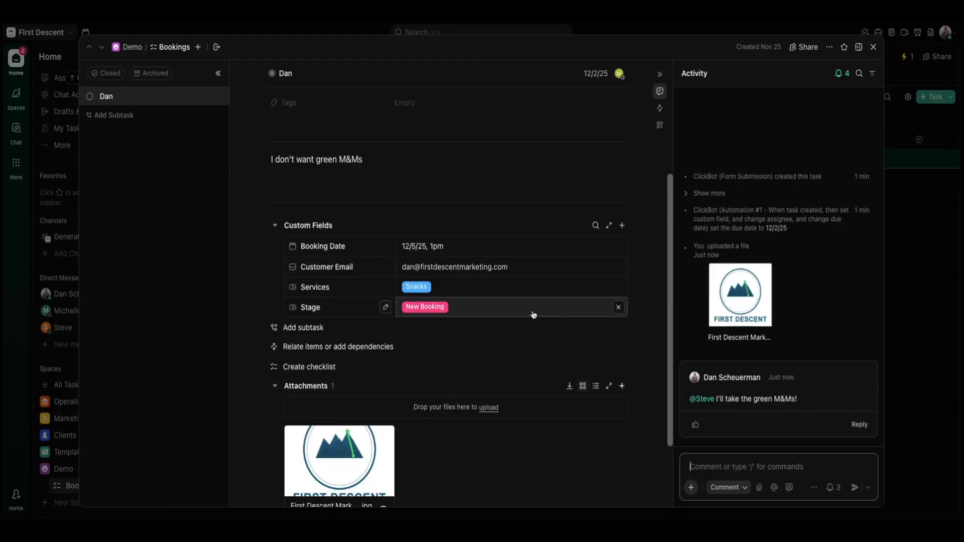
pyautogui.scroll(4, 506, 276)
pyautogui.scroll(3, 368, 192)
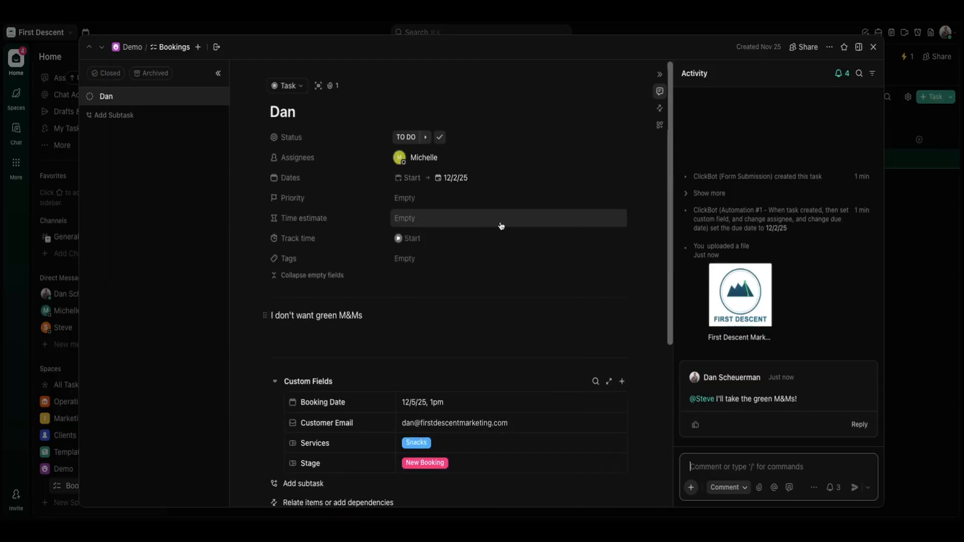
pyautogui.click(874, 47)
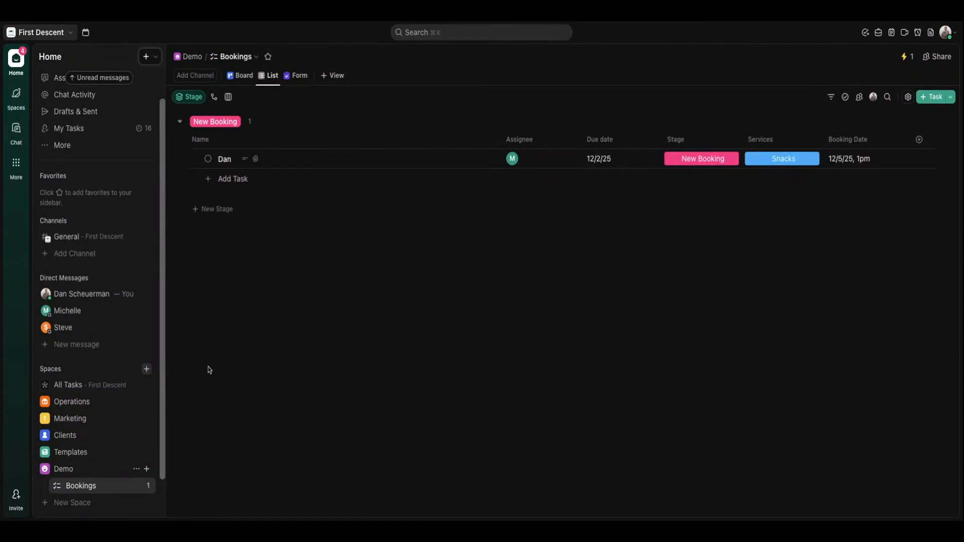
# Start a new automation on the Bookings list that triggers when the status changes from any status to COMPLETE.
pyautogui.scroll(-1, 136, 452)
pyautogui.click(136, 457)
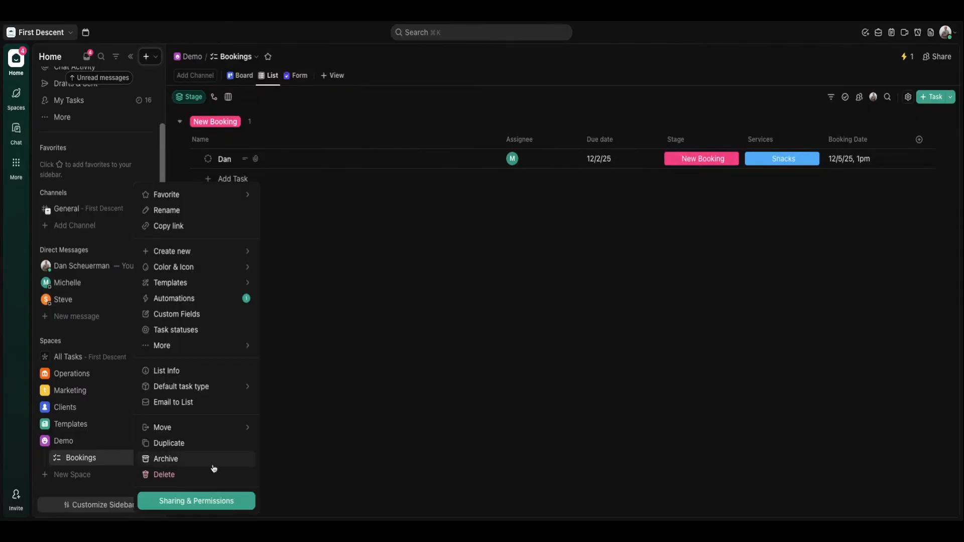
pyautogui.click(176, 298)
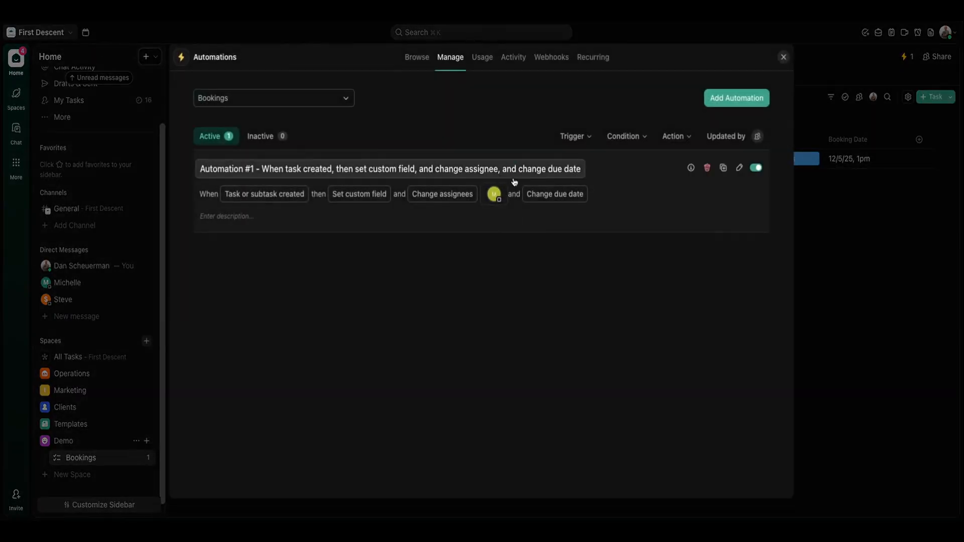
pyautogui.click(727, 101)
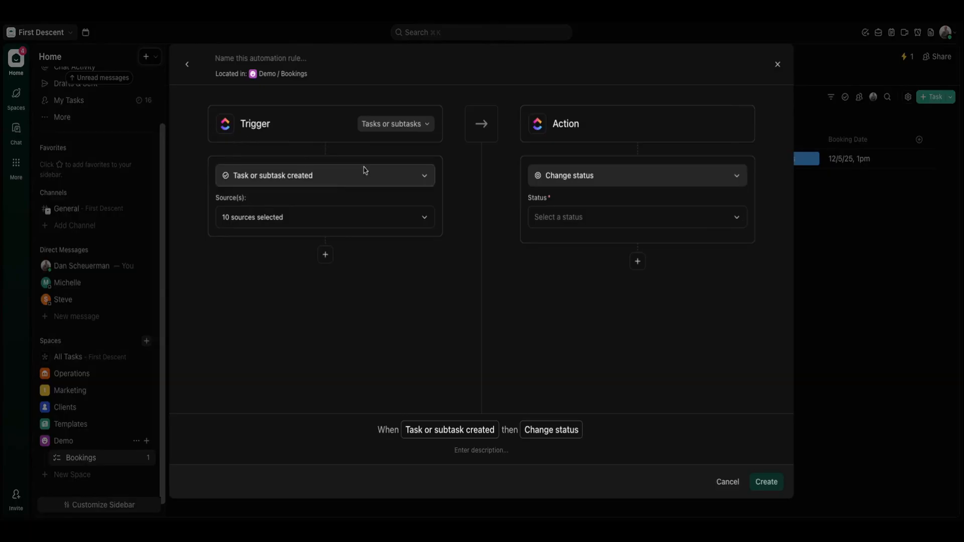
pyautogui.click(331, 180)
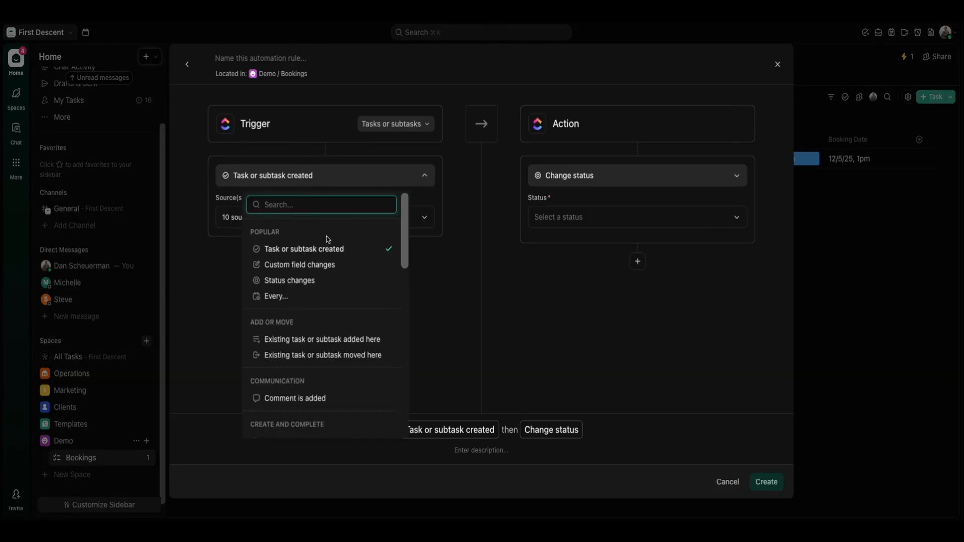
pyautogui.write('sta')
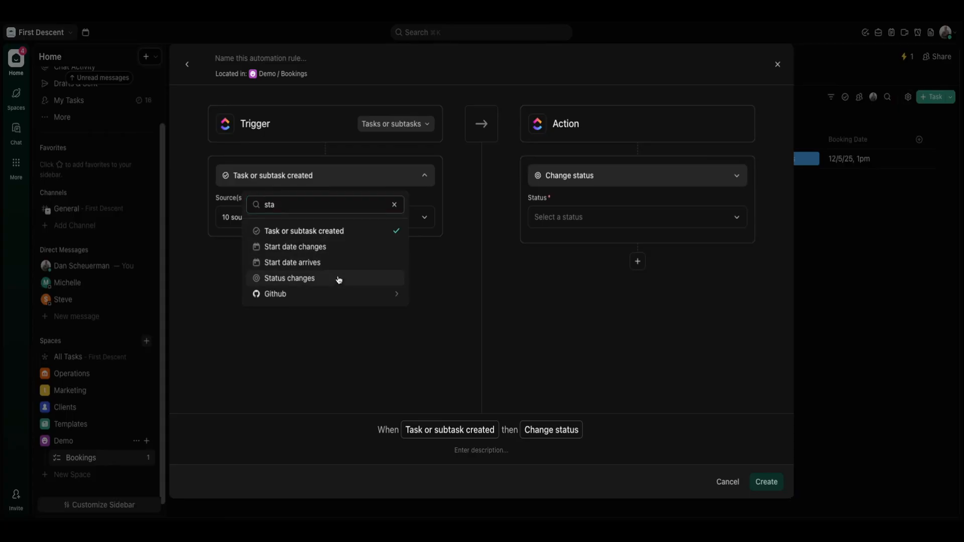
pyautogui.click(339, 278)
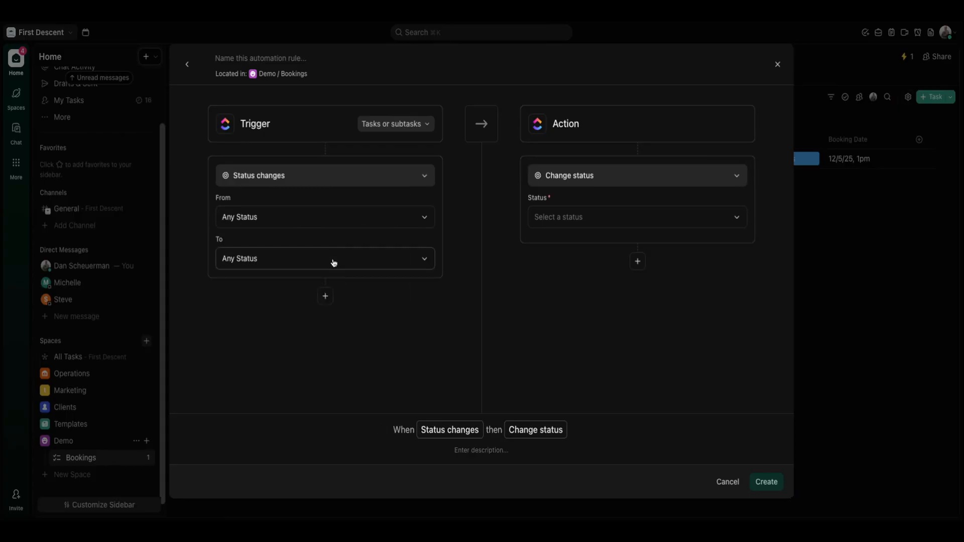
pyautogui.click(334, 262)
pyautogui.click(304, 345)
pyautogui.press('Escape')
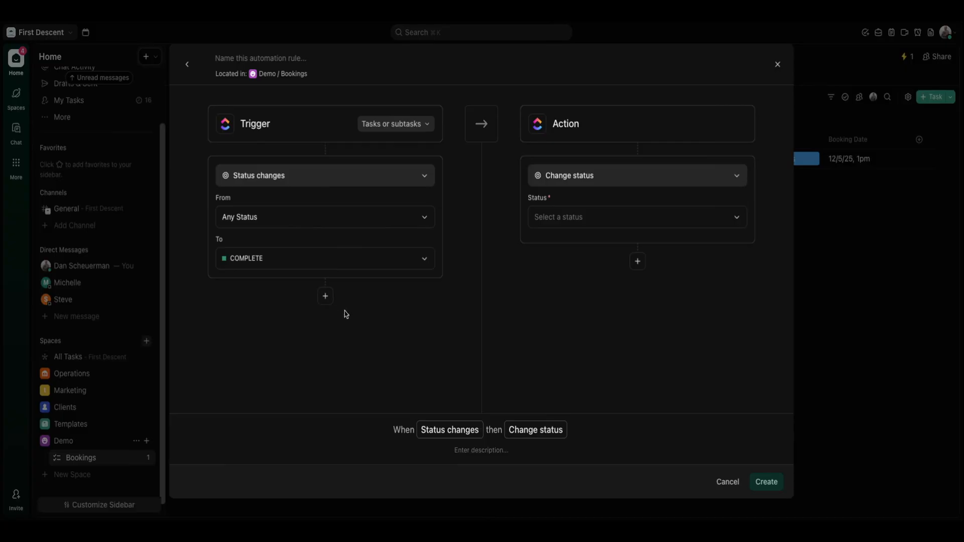
# Add a condition to the automation that the custom field Stage is equal to New Booking.
pyautogui.click(326, 297)
pyautogui.click(306, 325)
pyautogui.write('stage')
pyautogui.moveTo(309, 351); pyautogui.dragTo(263, 351)
pyautogui.write('custom')
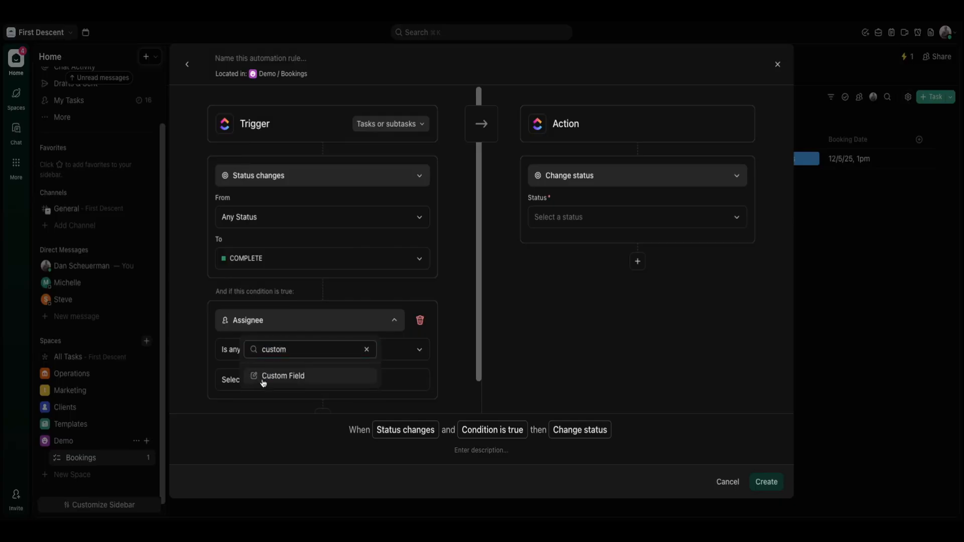
pyautogui.click(271, 376)
pyautogui.click(269, 382)
pyautogui.click(438, 362)
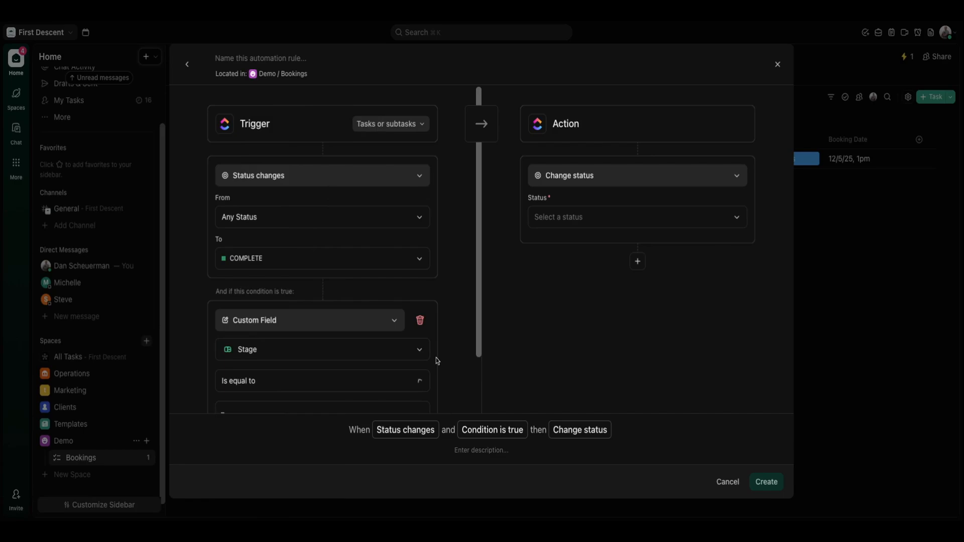
pyautogui.scroll(-2, 359, 361)
pyautogui.click(353, 347)
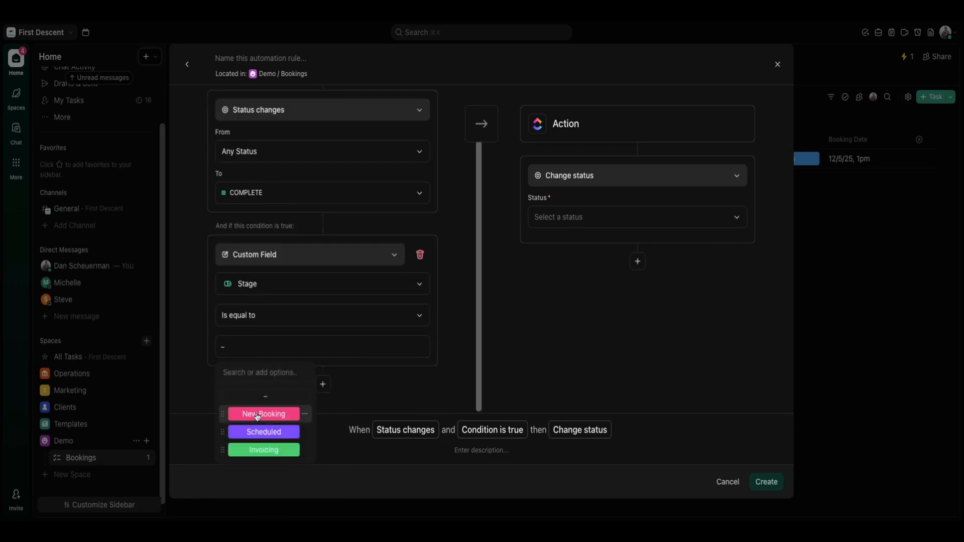
pyautogui.click(254, 412)
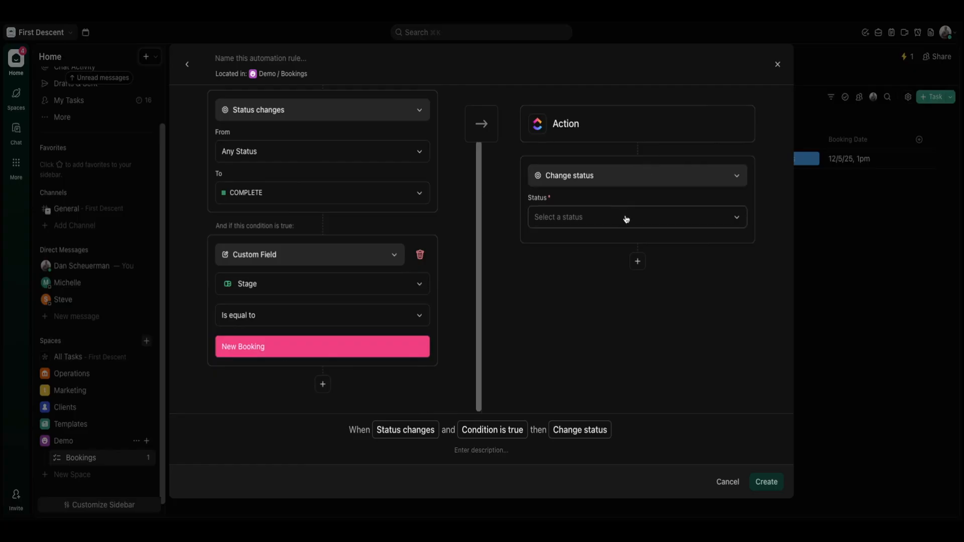
# Make the automation change the status to TO DO and add an action setting the Stage custom field to Scheduled.
pyautogui.click(624, 217)
pyautogui.click(578, 288)
pyautogui.click(637, 261)
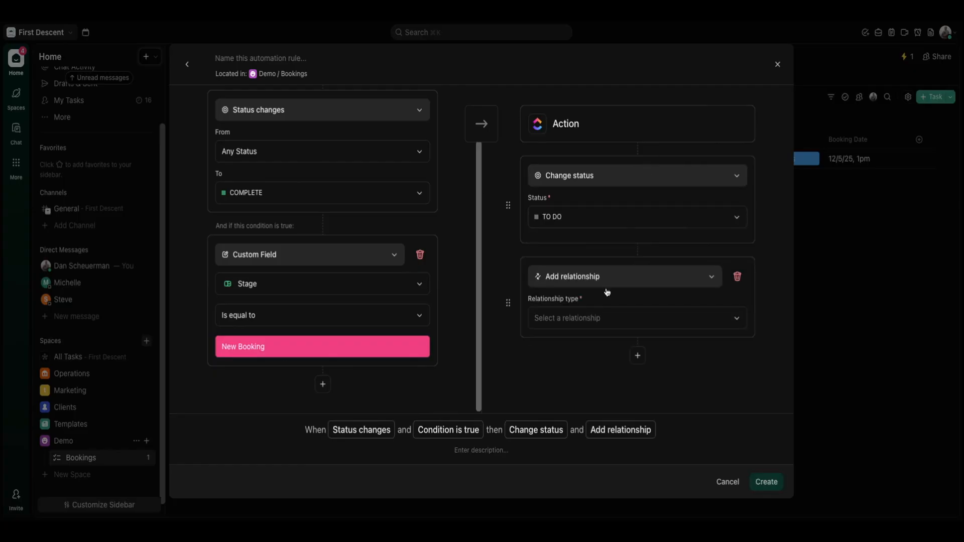
pyautogui.click(606, 281)
pyautogui.write('custom')
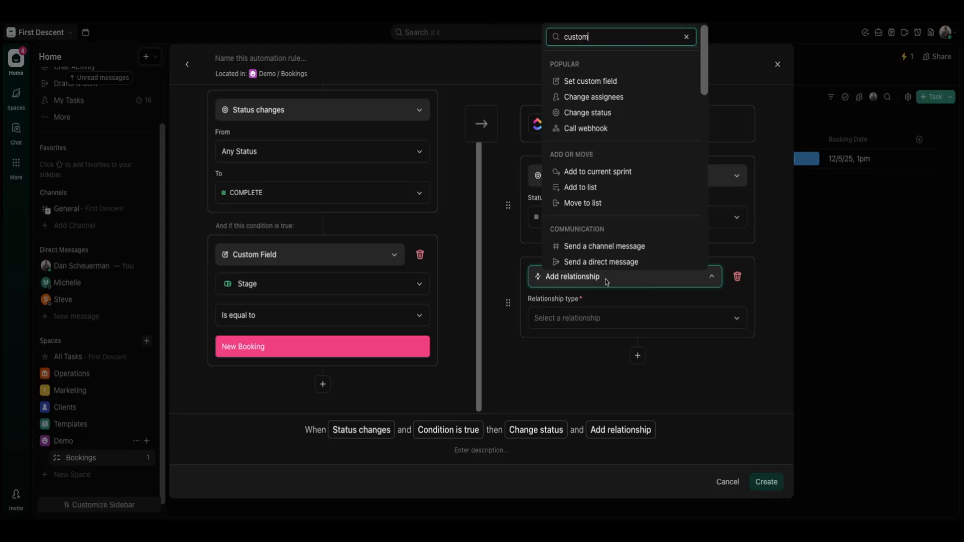
pyautogui.click(606, 333)
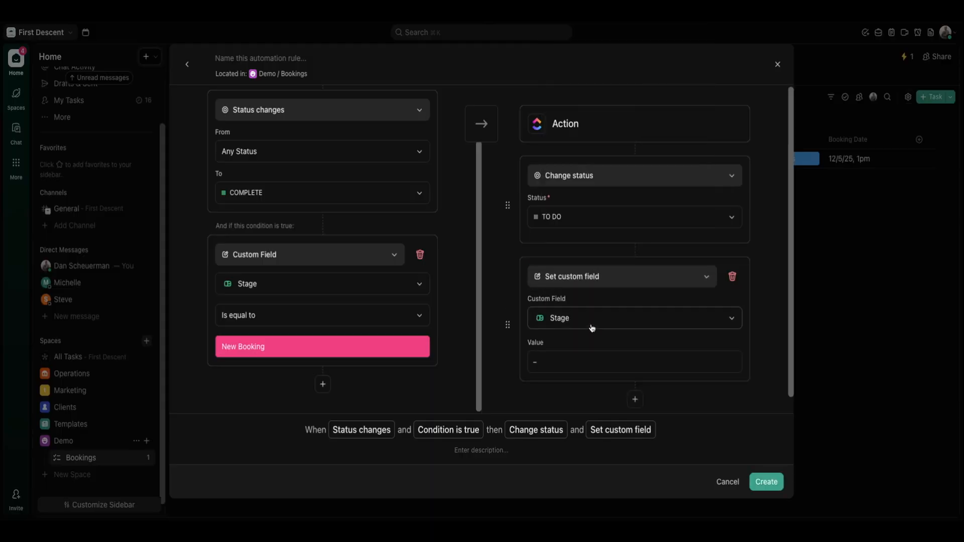
pyautogui.click(587, 369)
pyautogui.click(576, 447)
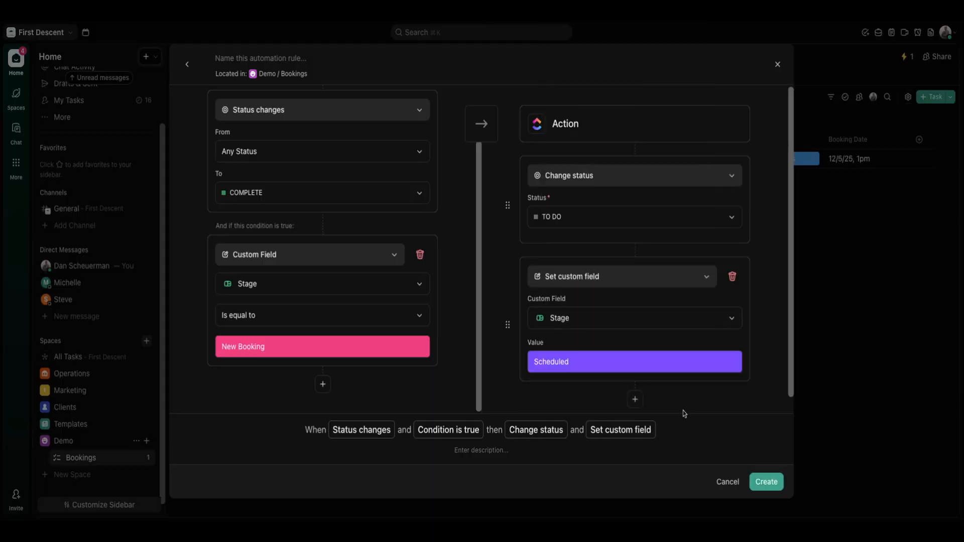
# Add a Change assignees action that reassigns the booking to the teammate mentioned in the task comment.
pyautogui.scroll(-1, 672, 397)
pyautogui.click(628, 387)
pyautogui.click(629, 395)
pyautogui.write('assign')
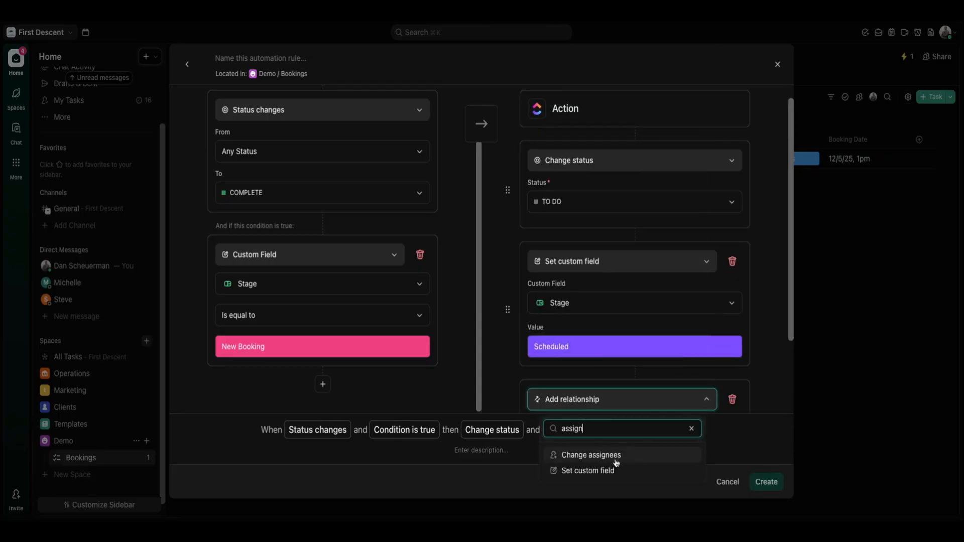
pyautogui.click(591, 455)
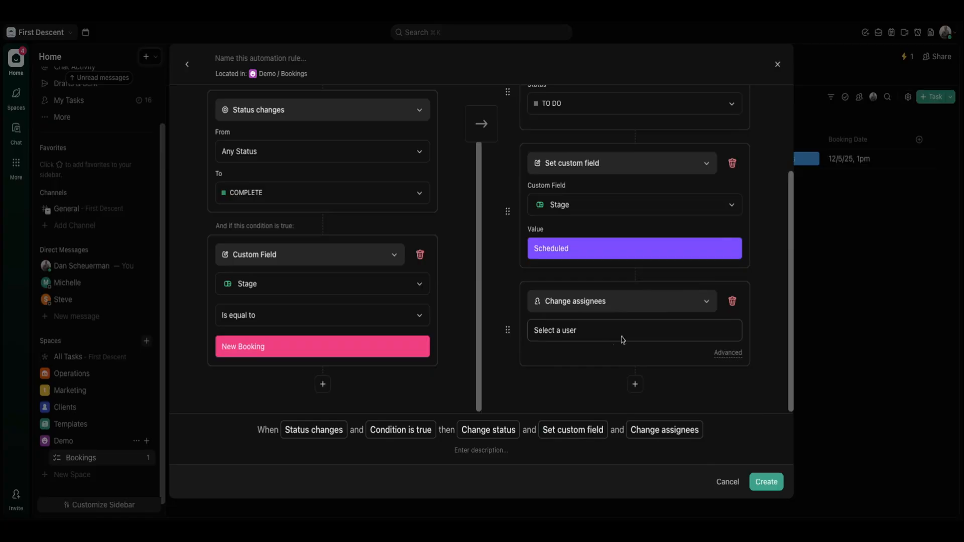
pyautogui.click(727, 354)
pyautogui.scroll(-2, 628, 337)
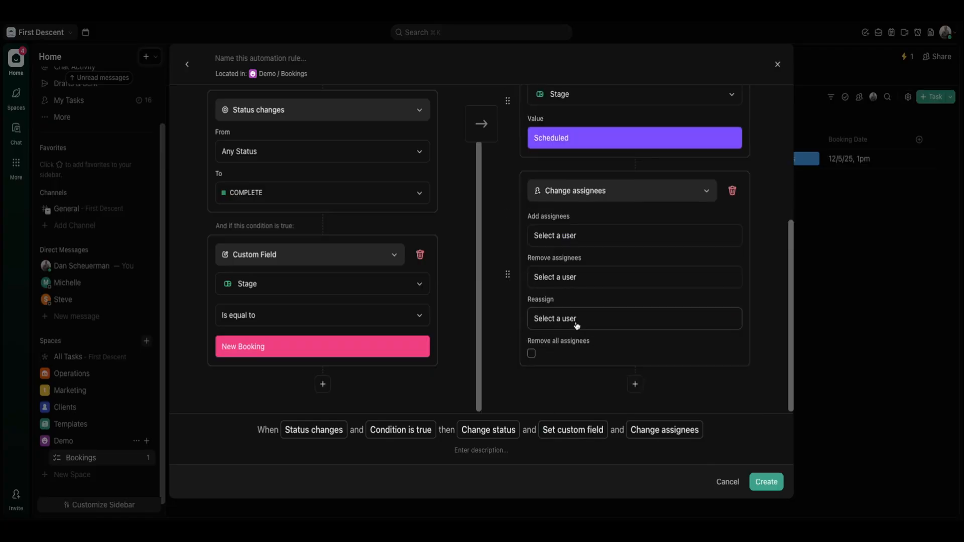
pyautogui.click(577, 326)
pyautogui.click(567, 398)
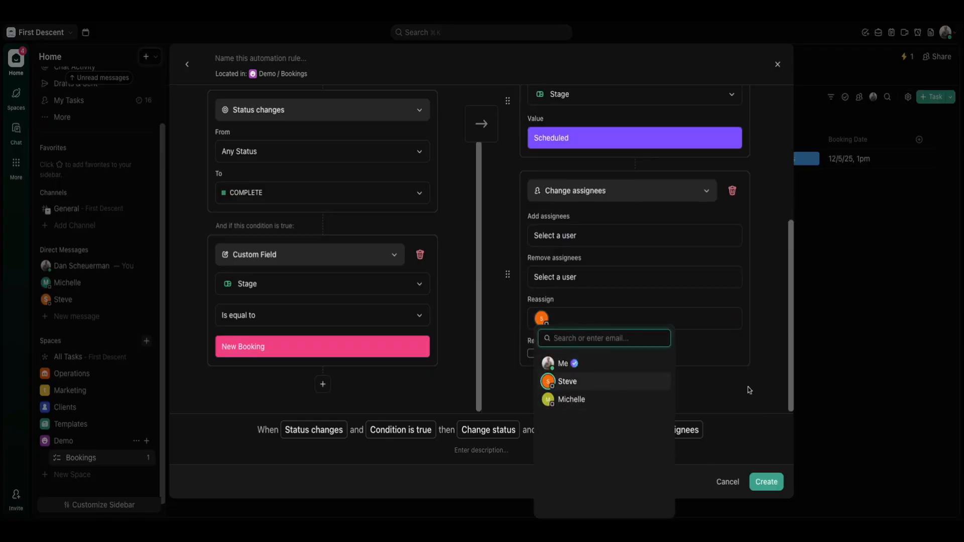
pyautogui.click(760, 363)
# Add a Change due date action that takes the due date from the trigger's Booking Date field.
pyautogui.click(636, 386)
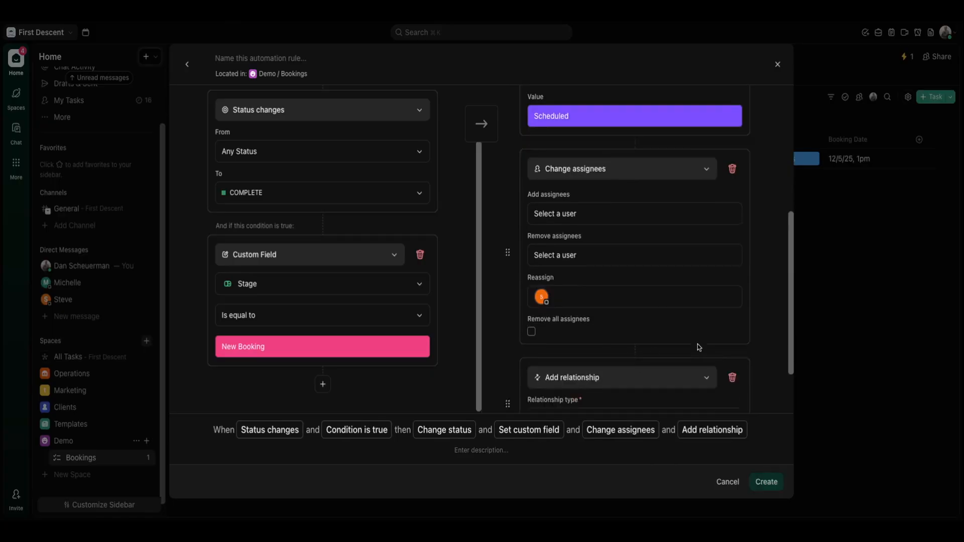
pyautogui.click(608, 306)
pyautogui.write('due')
pyautogui.click(606, 361)
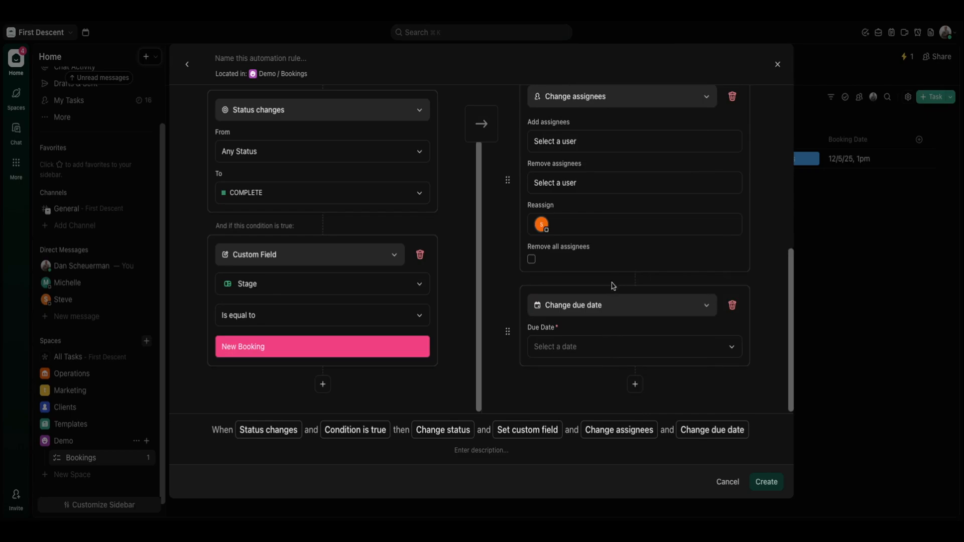
pyautogui.click(610, 344)
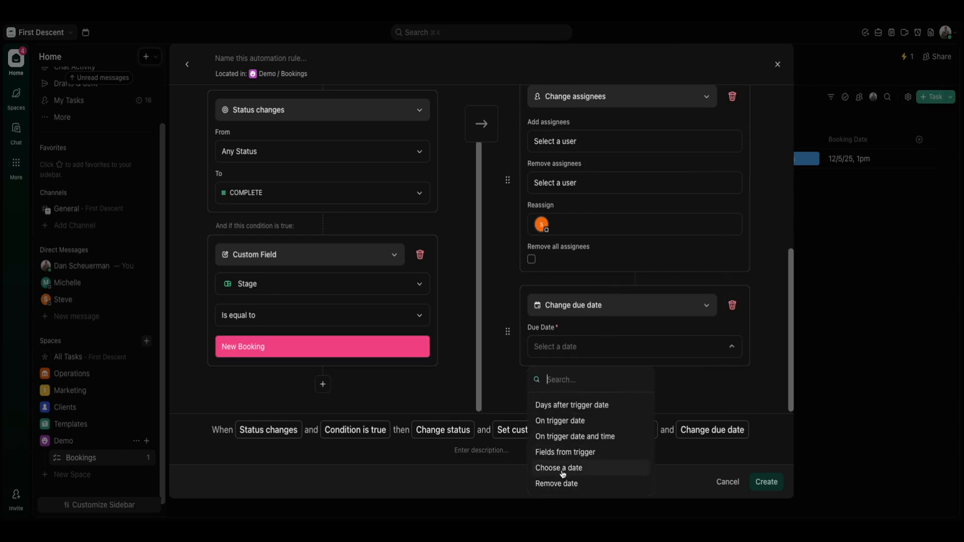
pyautogui.click(572, 453)
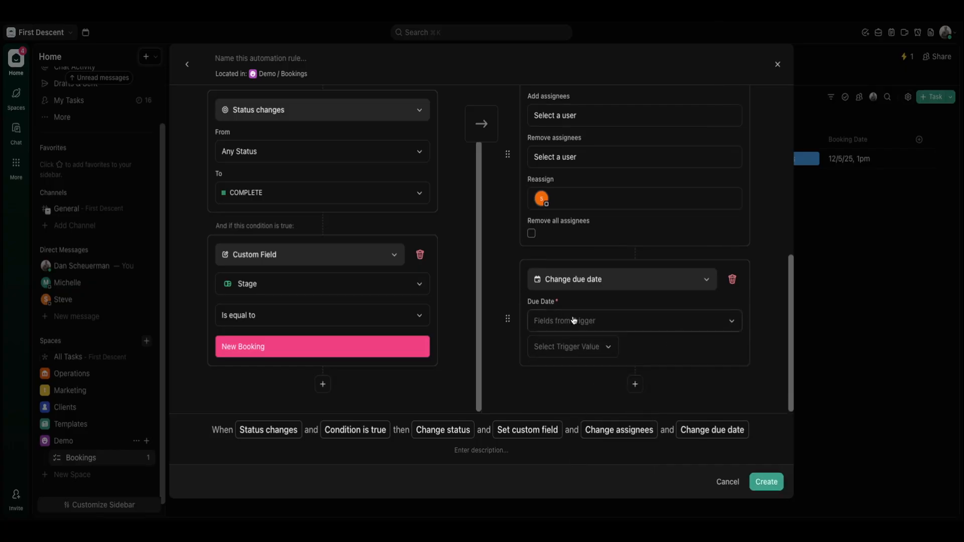
pyautogui.click(561, 321)
pyautogui.click(652, 357)
pyautogui.click(571, 350)
pyautogui.click(558, 484)
# Check the configured actions, create the automation, and close the automations window.
pyautogui.scroll(3, 692, 260)
pyautogui.scroll(-3, 691, 267)
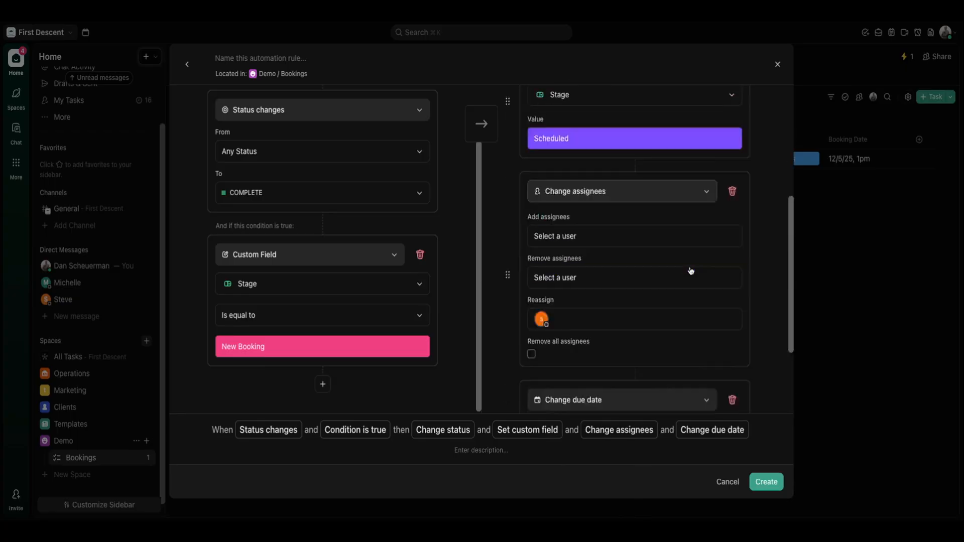
pyautogui.click(764, 481)
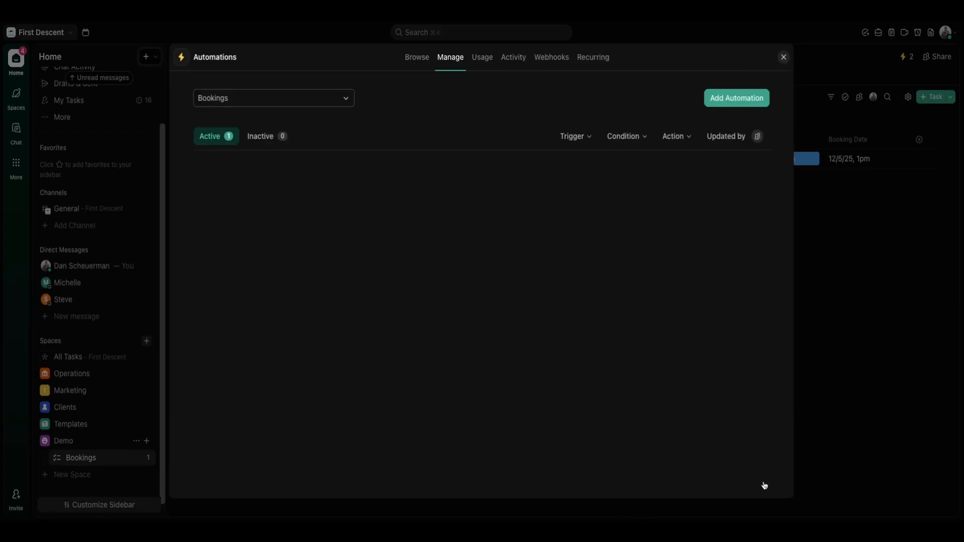
pyautogui.click(783, 58)
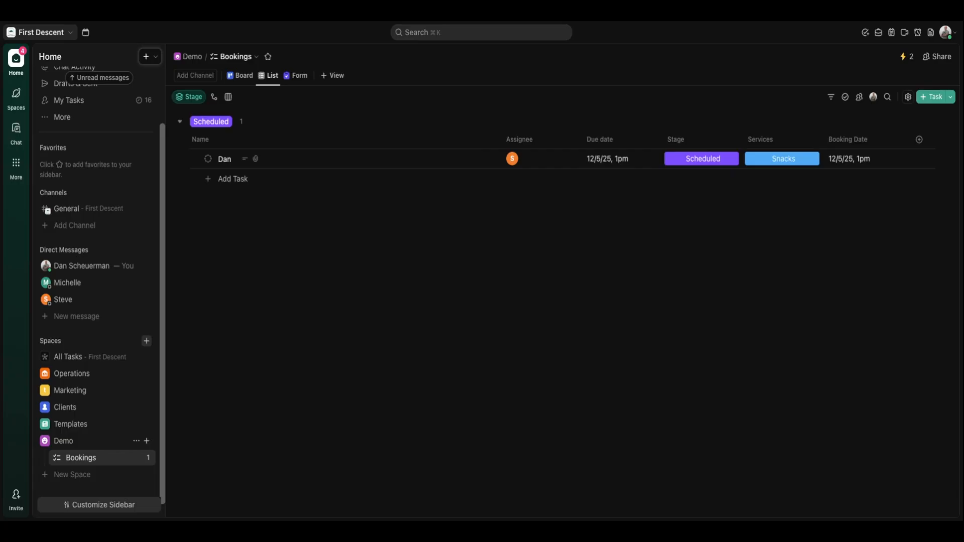
# Open the scheduled booking task, examine its status, assignee, due date and activity, and close it.
pyautogui.click(224, 160)
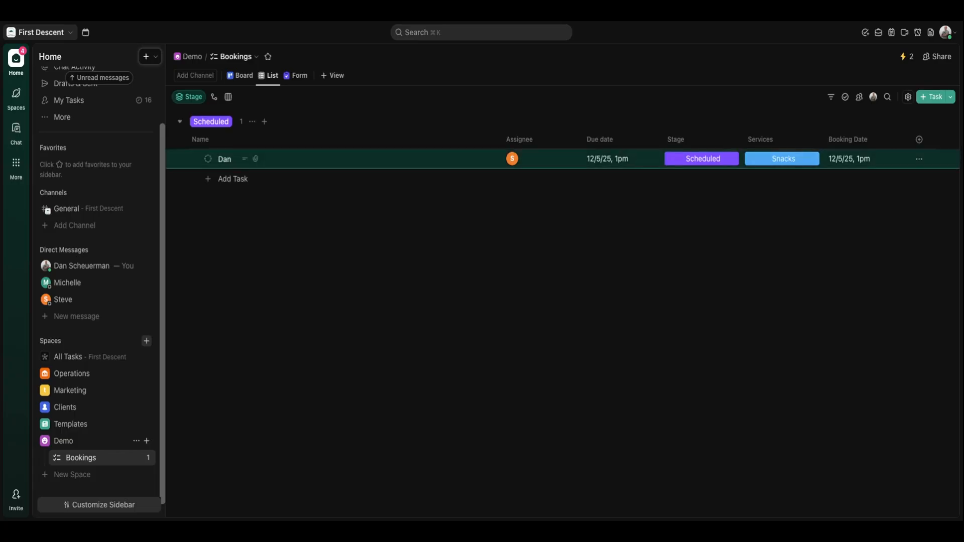
pyautogui.scroll(-1, 406, 357)
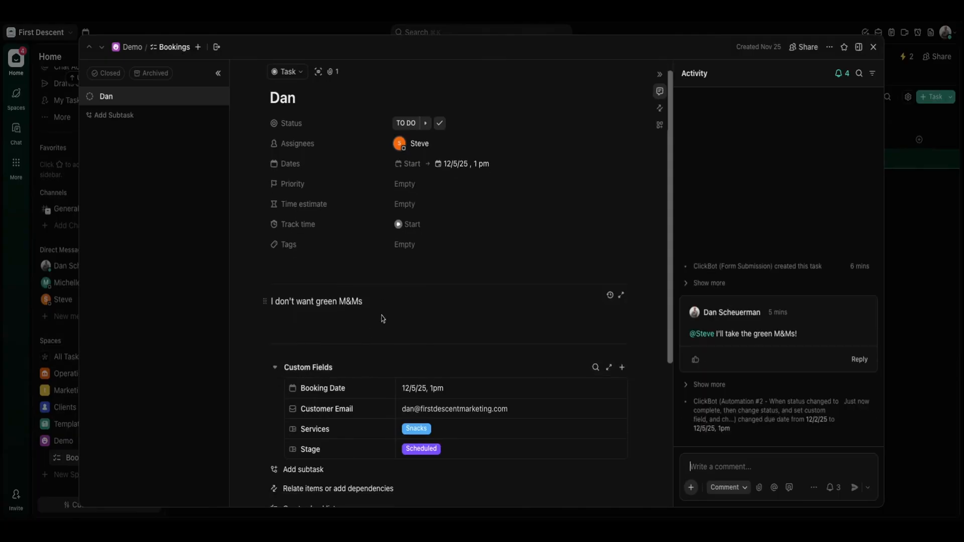
pyautogui.click(874, 47)
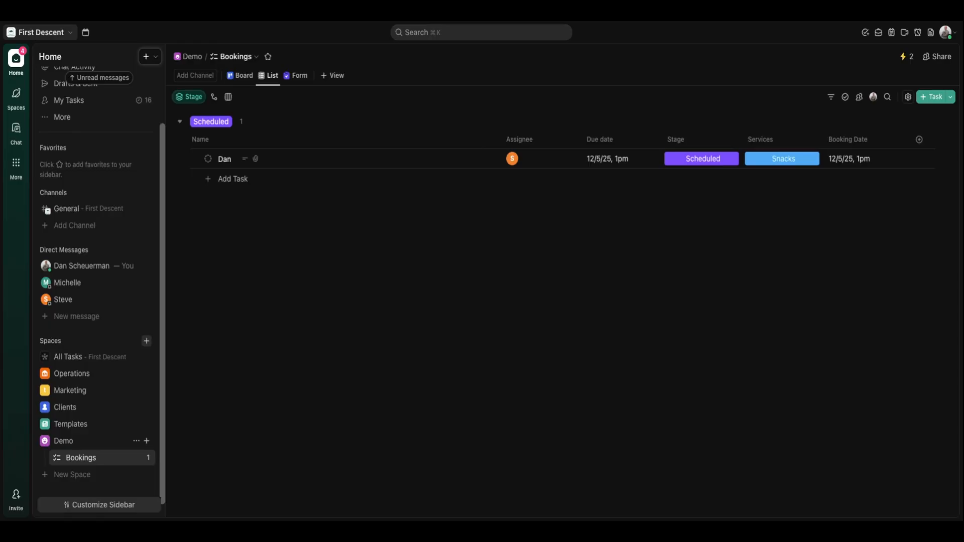
# Add a Calendar view to the Bookings list and name it "Scheduled Evemts".
pyautogui.click(332, 75)
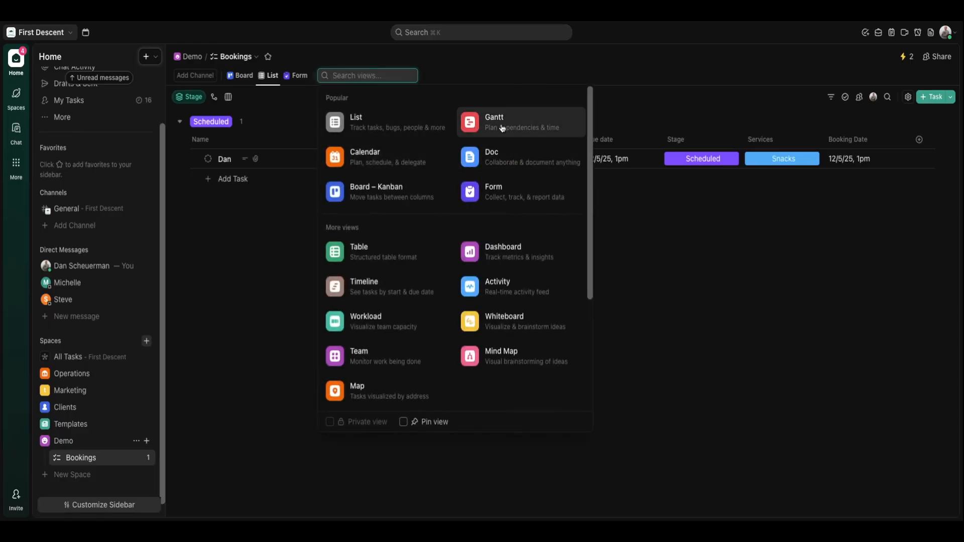
pyautogui.click(404, 165)
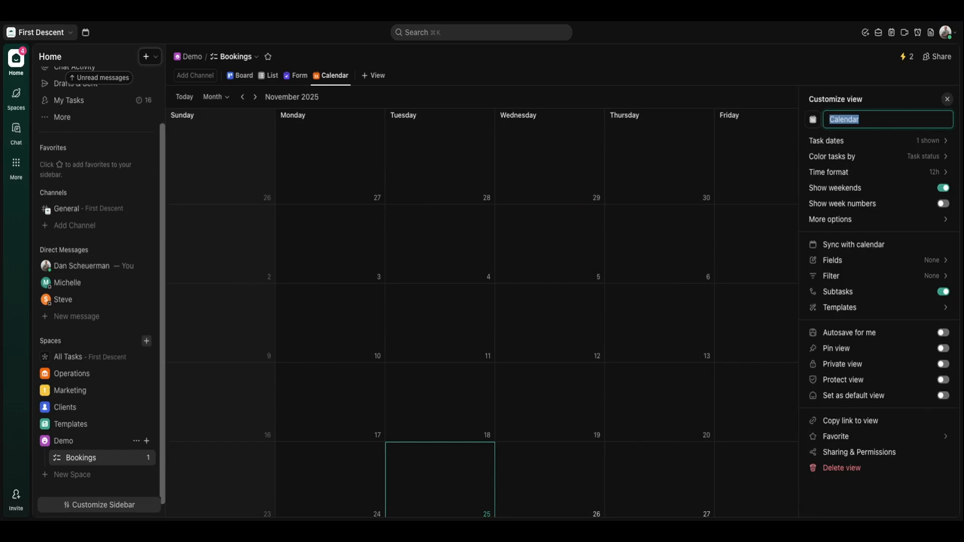
pyautogui.write('Scheduled Evemts')
pyautogui.press('Return')
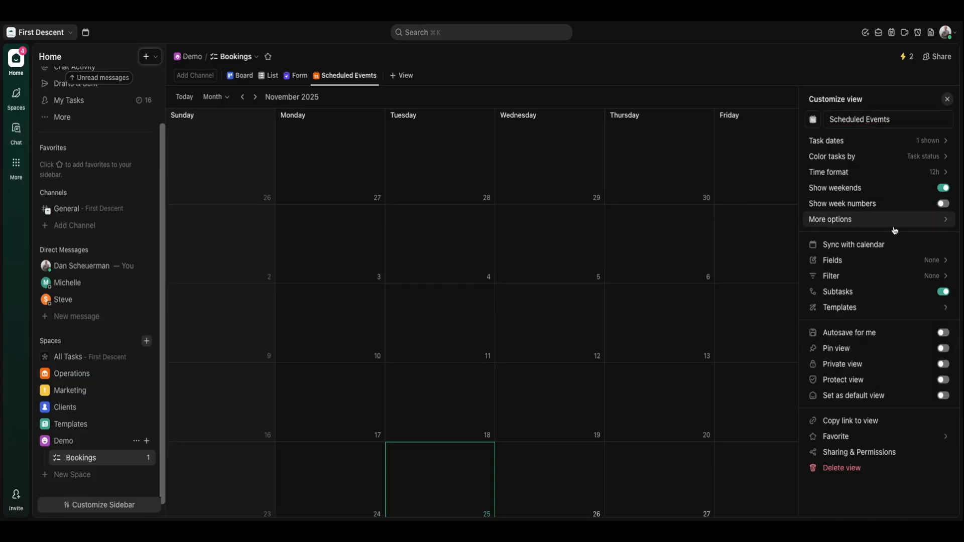
# Show the Services field on the calendar view's entries.
pyautogui.click(920, 260)
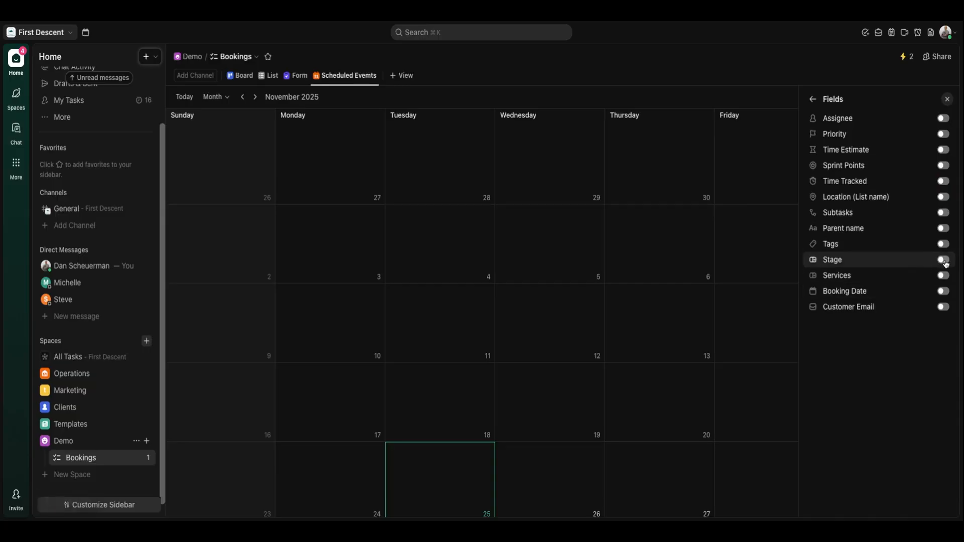
pyautogui.click(943, 275)
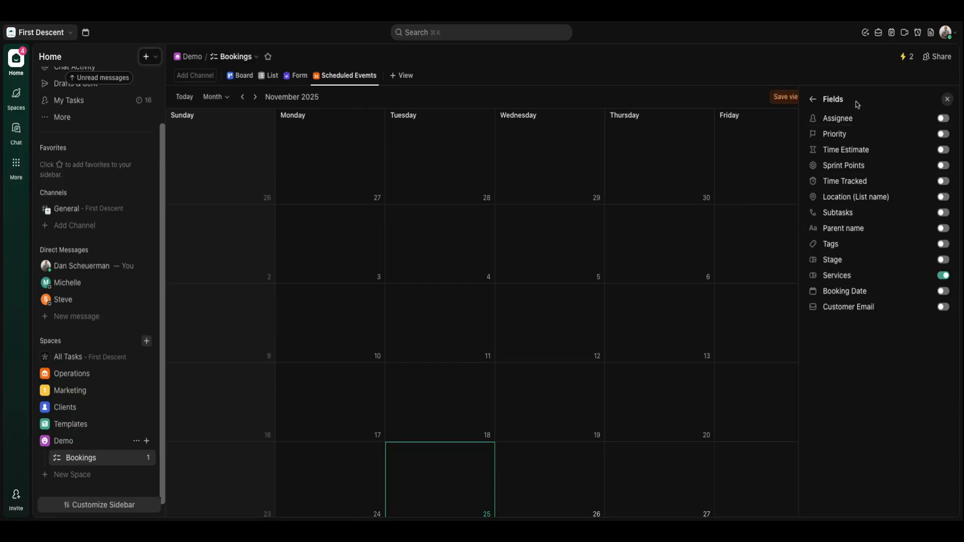
pyautogui.click(812, 99)
# Filter the calendar view to tasks whose Stage is Scheduled and close the view settings.
pyautogui.click(860, 275)
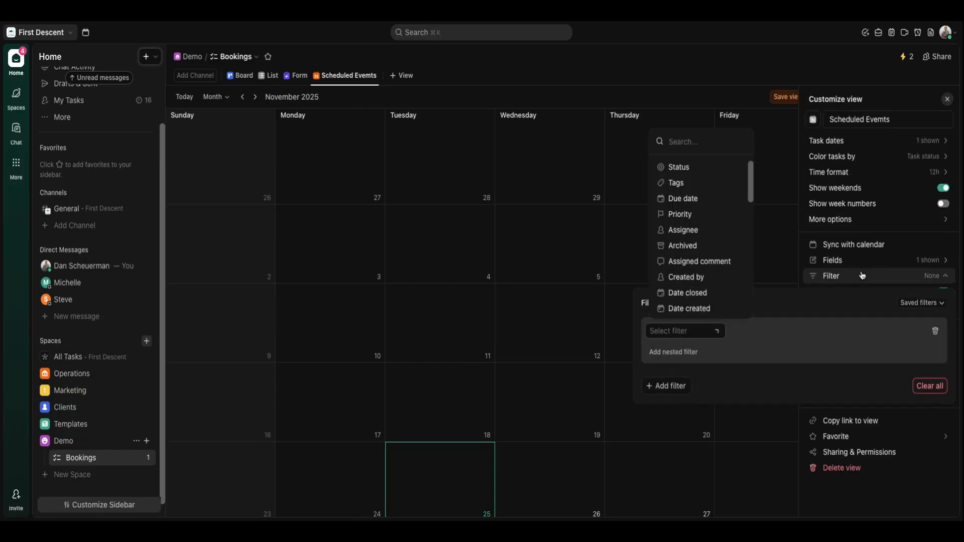
pyautogui.write('sta')
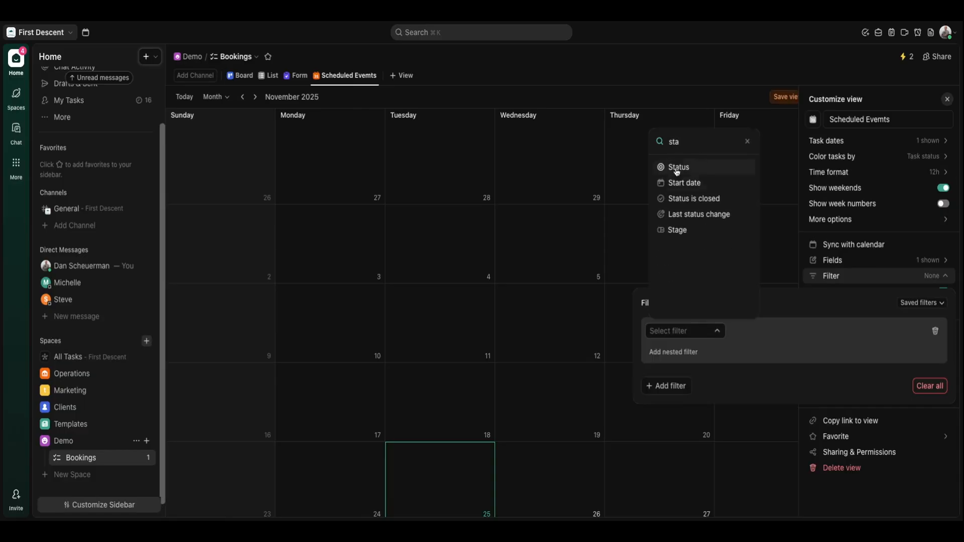
pyautogui.click(701, 230)
pyautogui.click(805, 334)
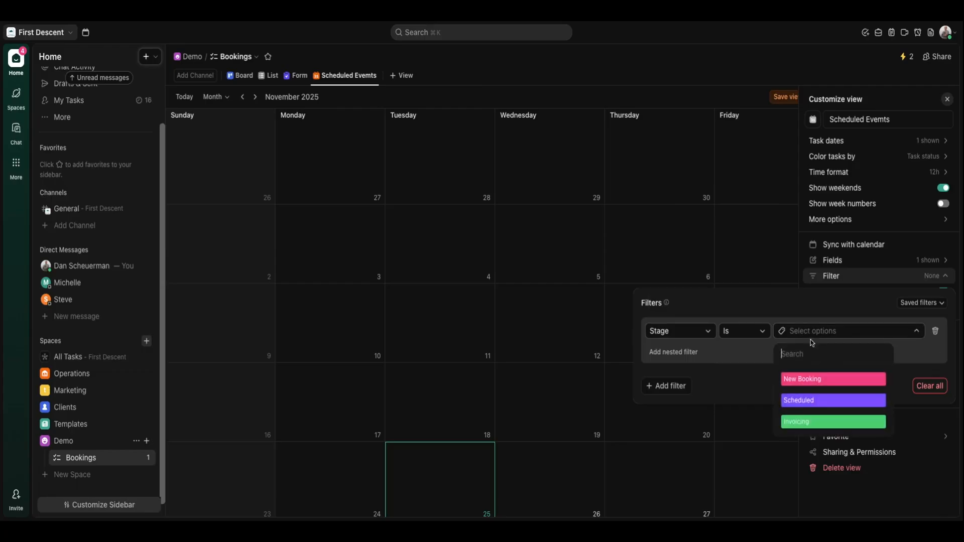
pyautogui.click(822, 402)
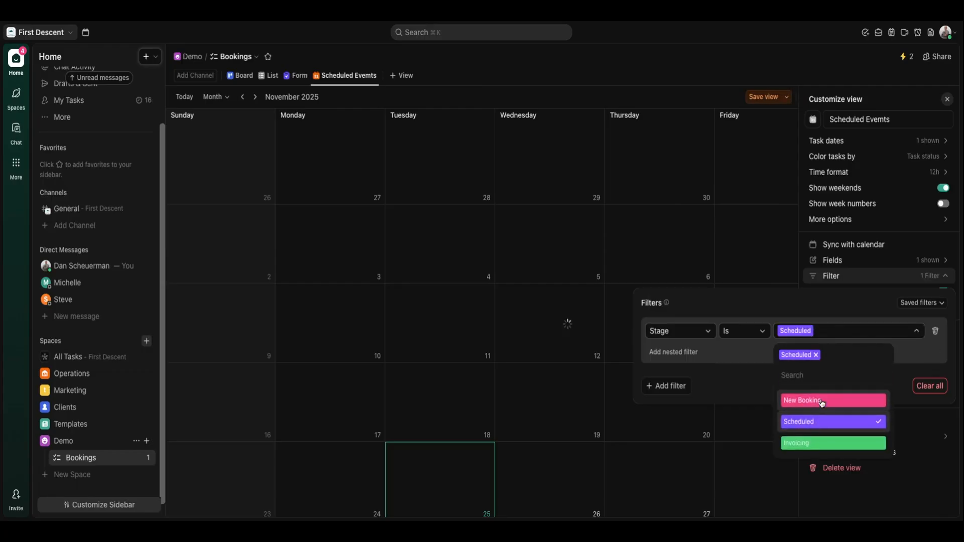
pyautogui.click(860, 68)
pyautogui.click(859, 65)
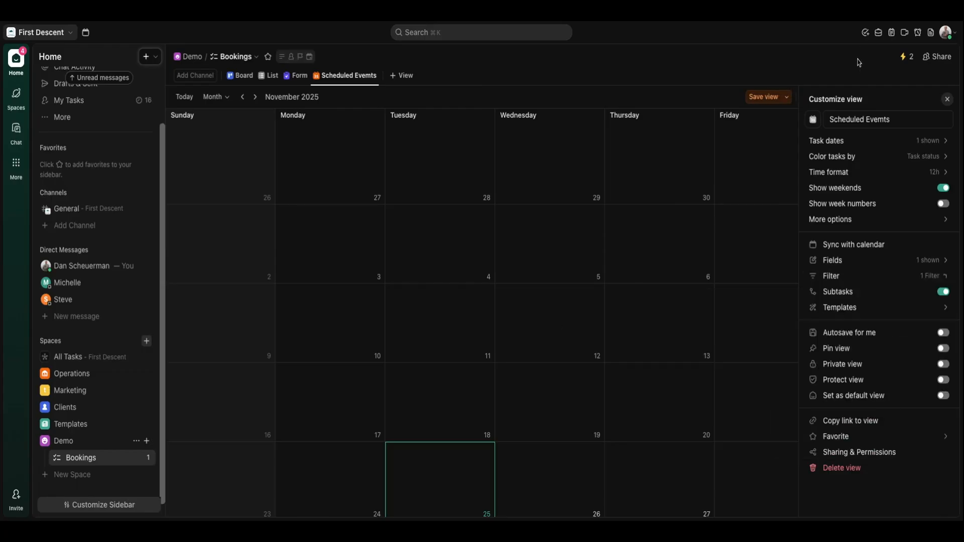
pyautogui.click(946, 103)
# Open the booking on December 5 from the calendar, review its details, and close it.
pyautogui.scroll(-2, 502, 241)
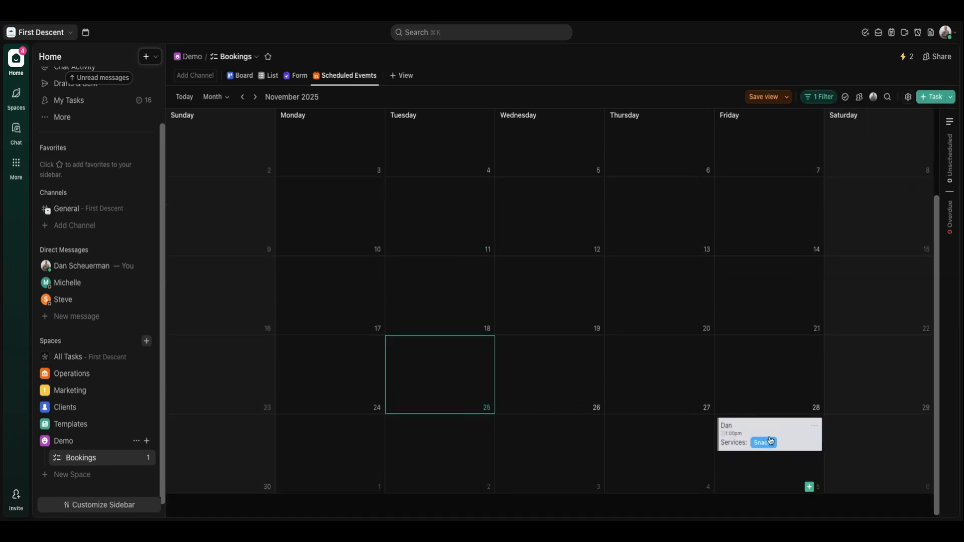
pyautogui.click(799, 443)
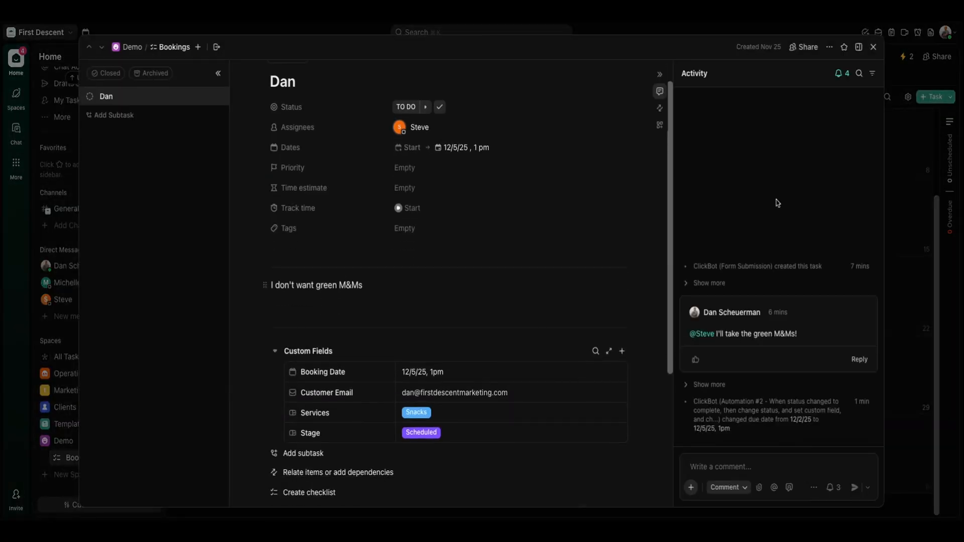
pyautogui.click(873, 48)
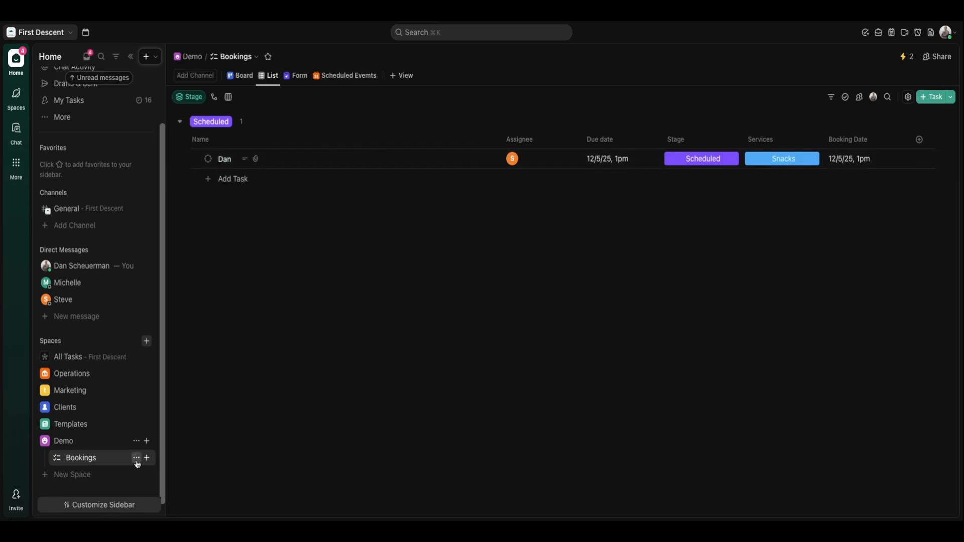
# Start a new automation for the Bookings list, triggered when the status changes from any status to COMPLETE.
pyautogui.click(136, 458)
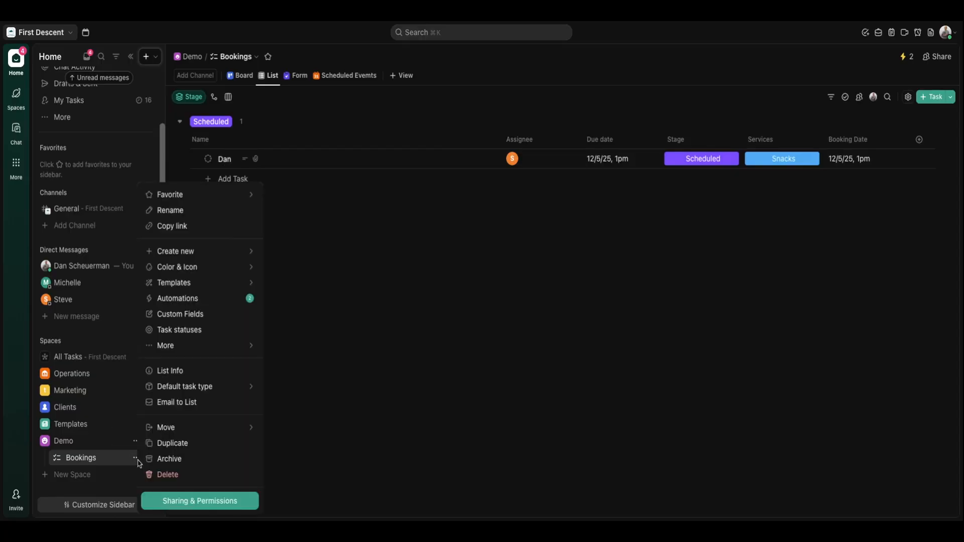
pyautogui.click(213, 299)
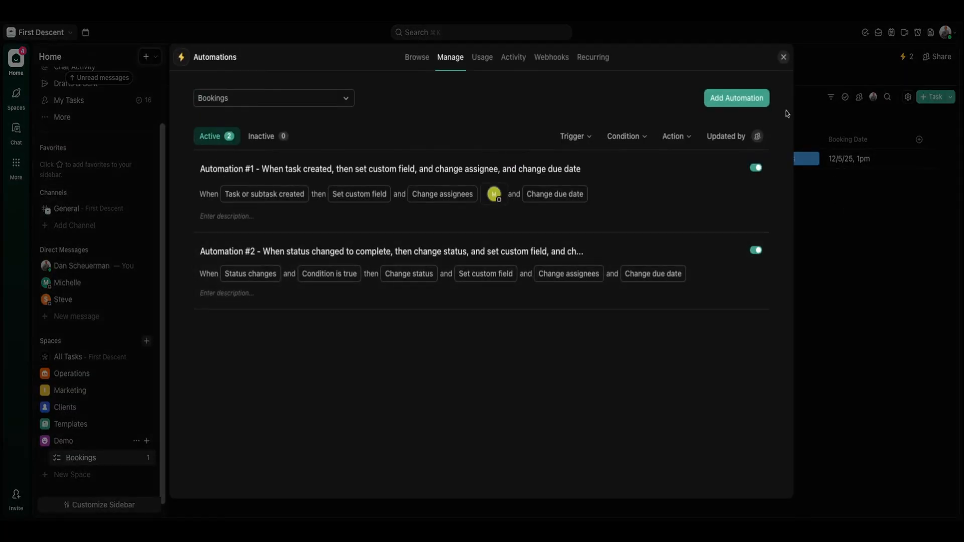
pyautogui.click(726, 98)
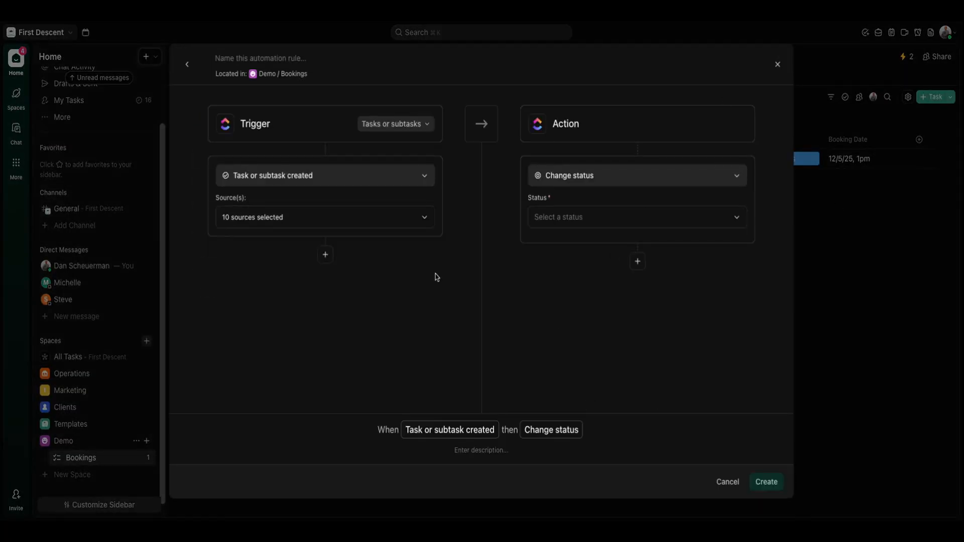
pyautogui.click(370, 185)
pyautogui.write('statu')
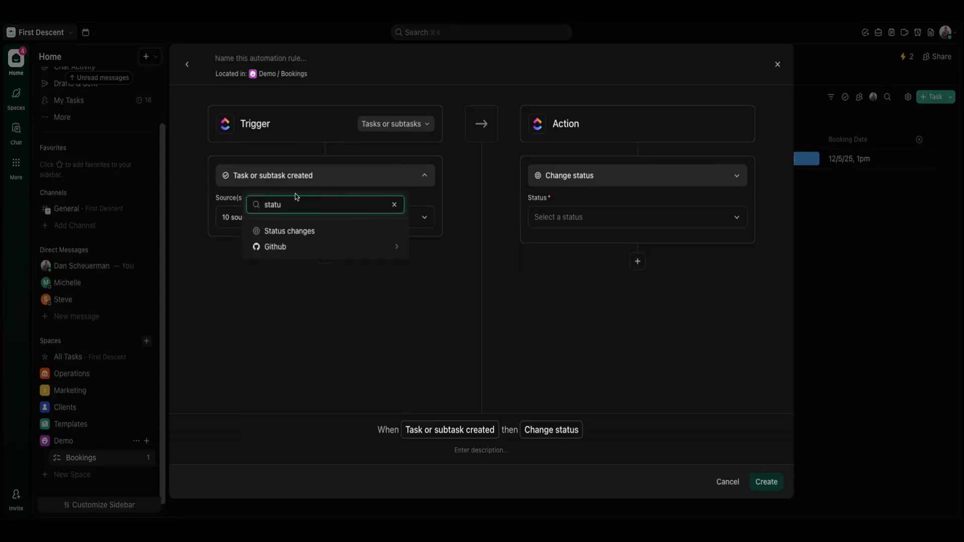
pyautogui.click(309, 231)
pyautogui.click(328, 262)
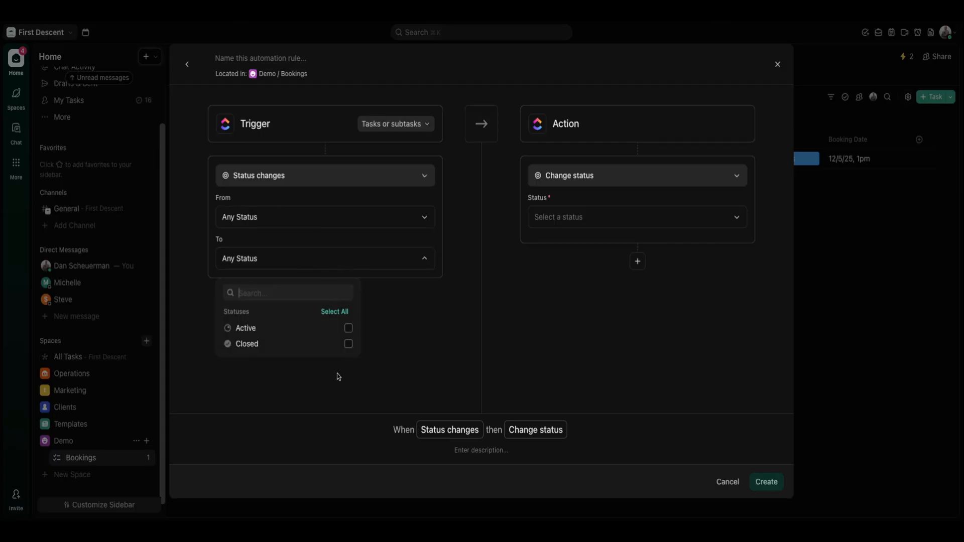
pyautogui.click(348, 343)
pyautogui.click(446, 355)
# Add a condition to the automation requiring the Stage custom field to be equal to Scheduled.
pyautogui.click(325, 296)
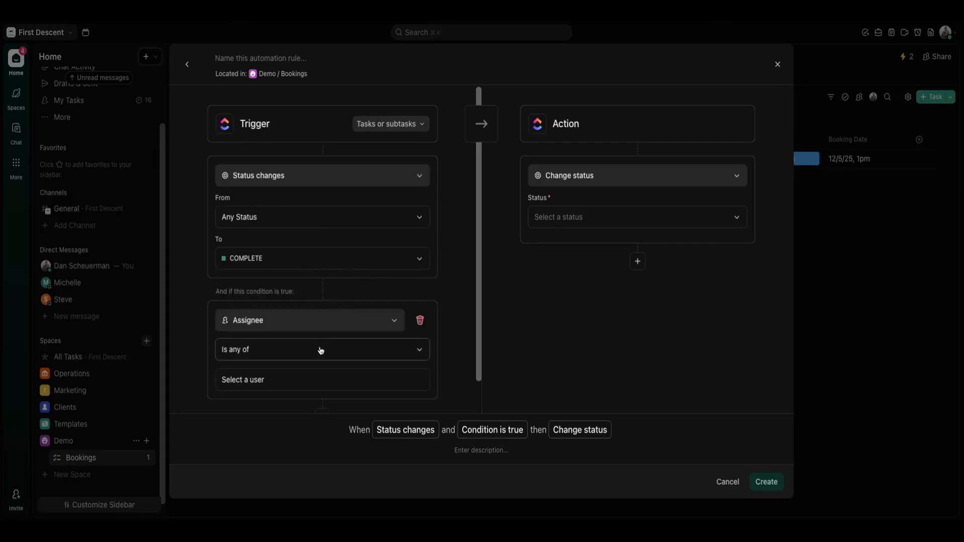
pyautogui.click(304, 322)
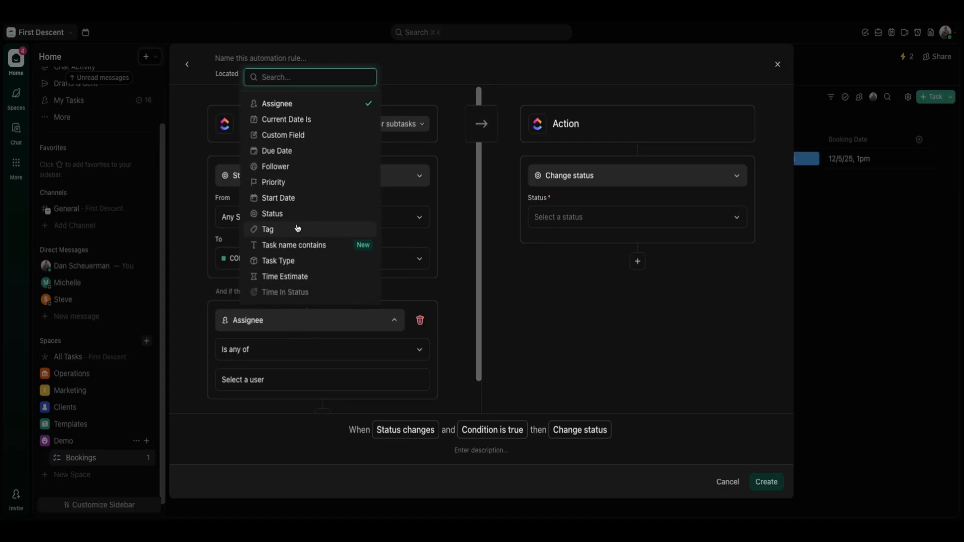
pyautogui.write('cust')
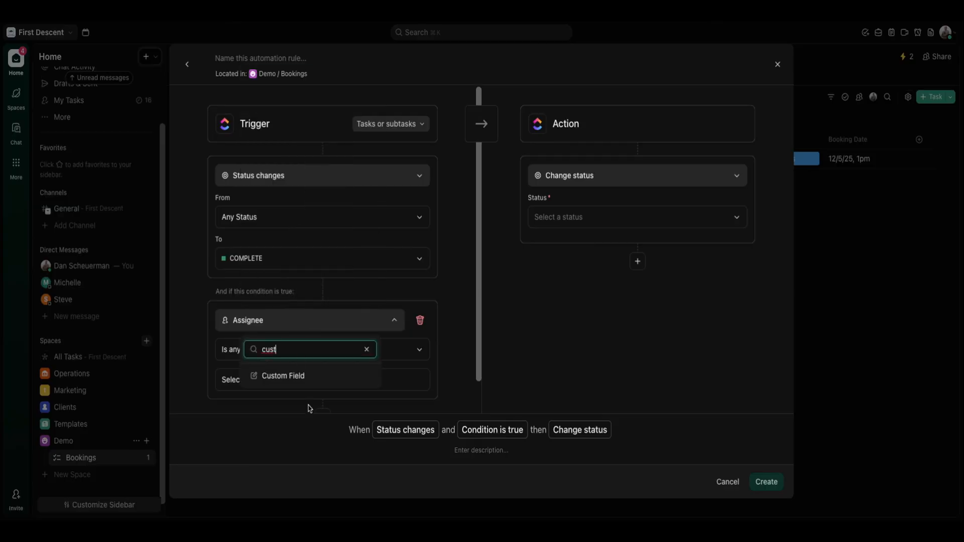
pyautogui.click(288, 378)
pyautogui.click(271, 383)
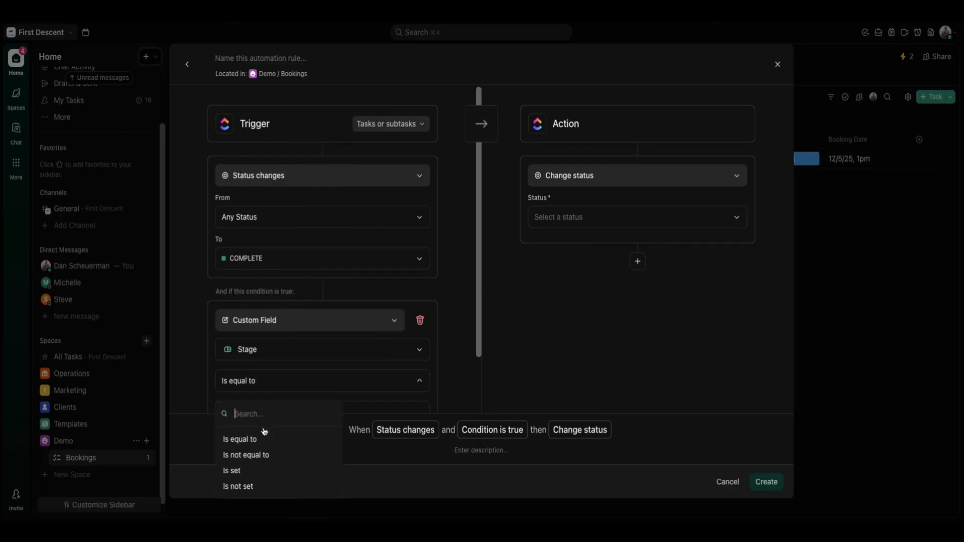
pyautogui.click(312, 361)
pyautogui.scroll(-2, 423, 342)
pyautogui.click(303, 351)
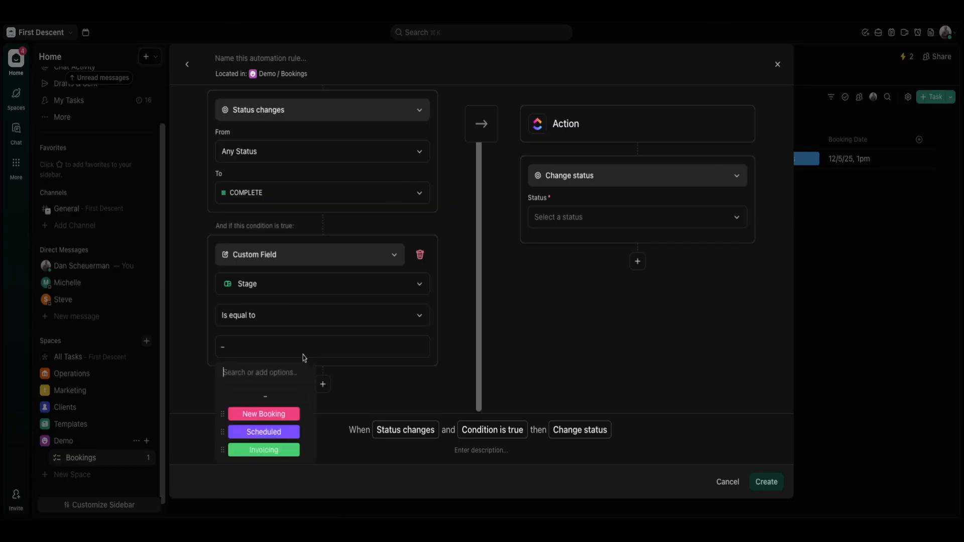
pyautogui.click(264, 432)
pyautogui.click(457, 338)
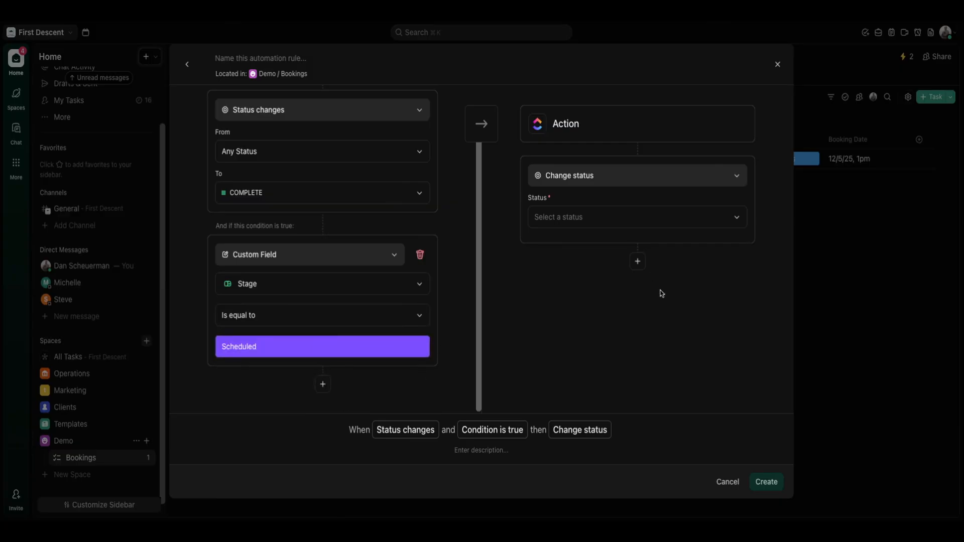
# Make the automation change the status to TO DO and set the Stage custom field to Invoicing.
pyautogui.click(617, 218)
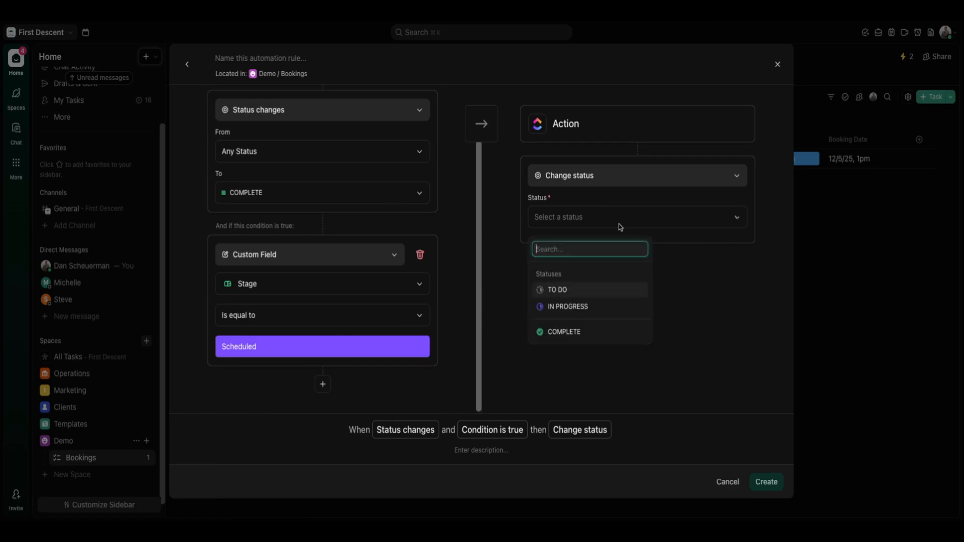
pyautogui.click(580, 287)
pyautogui.click(638, 261)
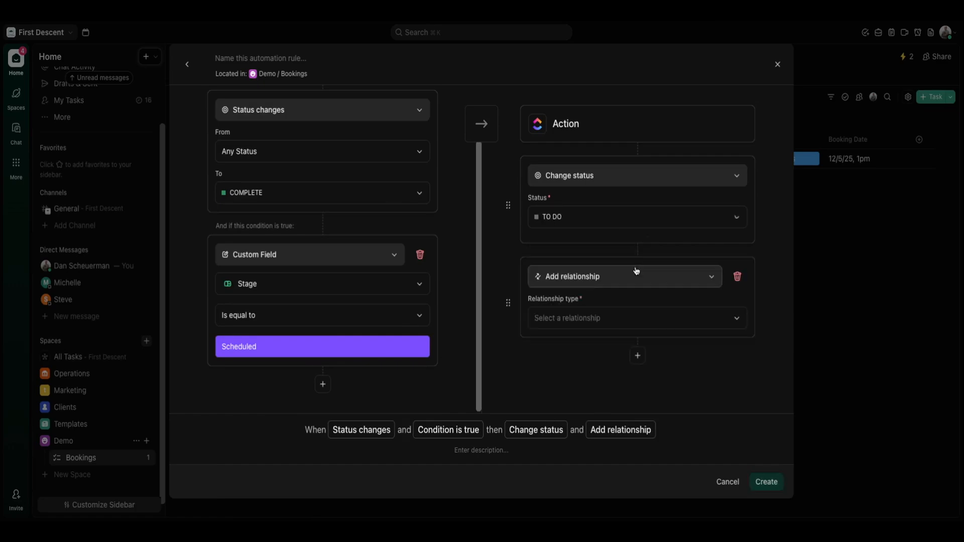
pyautogui.click(596, 277)
pyautogui.write('custom')
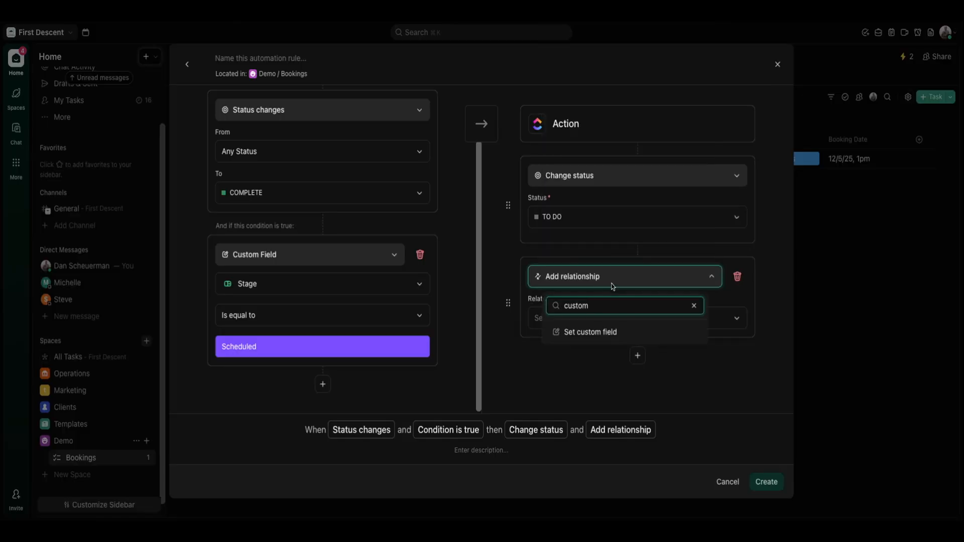
pyautogui.click(625, 334)
pyautogui.click(577, 362)
pyautogui.click(602, 459)
# Add a Change assignees action that reassigns the task to Me.
pyautogui.click(635, 399)
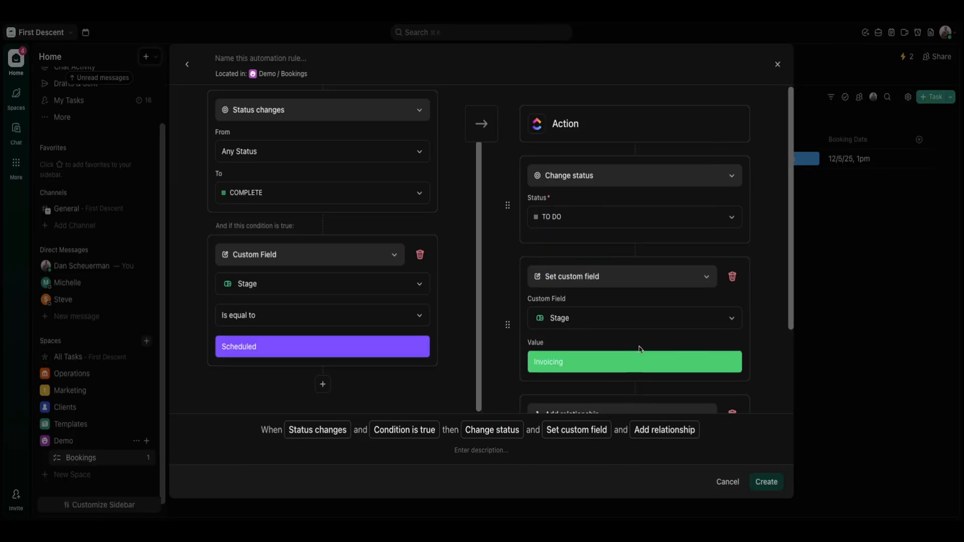
pyautogui.click(574, 308)
pyautogui.write('as')
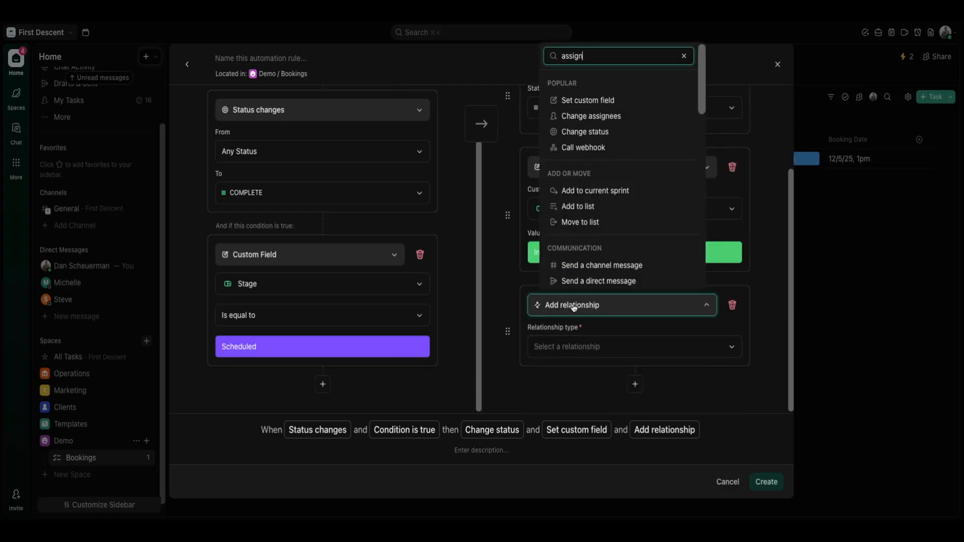
pyautogui.write('sign')
pyautogui.click(583, 358)
pyautogui.click(729, 351)
pyautogui.click(551, 322)
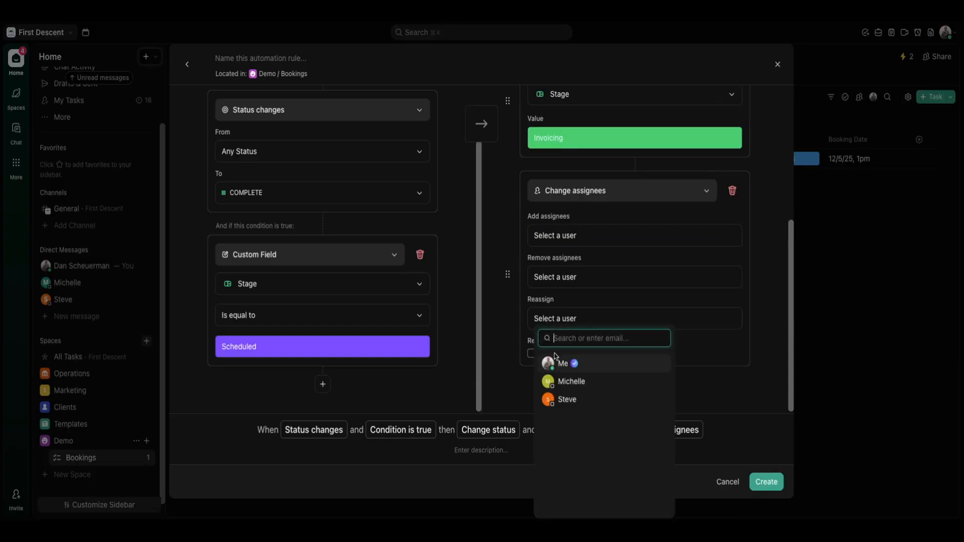
pyautogui.click(613, 363)
# Add a Change due date action of 14 days after trigger date, then create the automation and close the automations window.
pyautogui.click(635, 384)
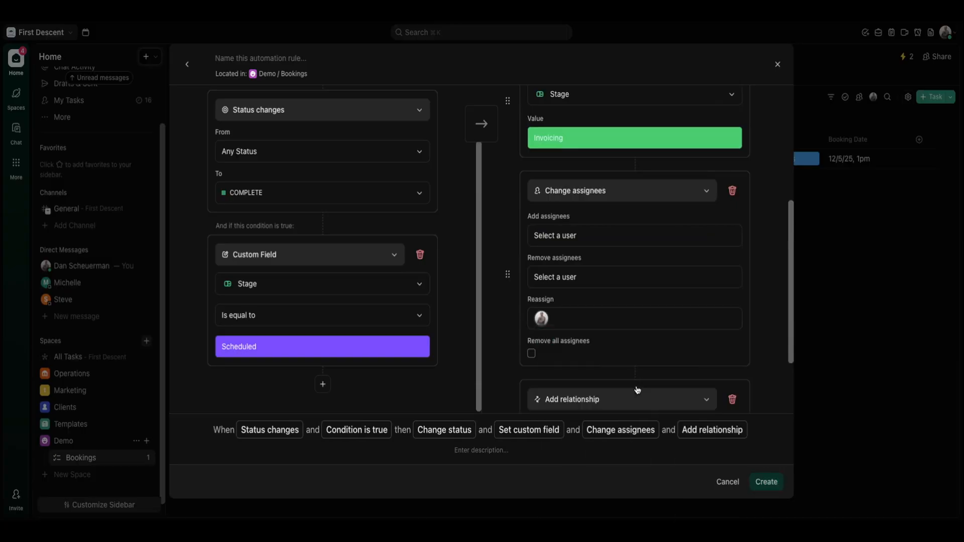
pyautogui.click(613, 303)
pyautogui.write('ue')
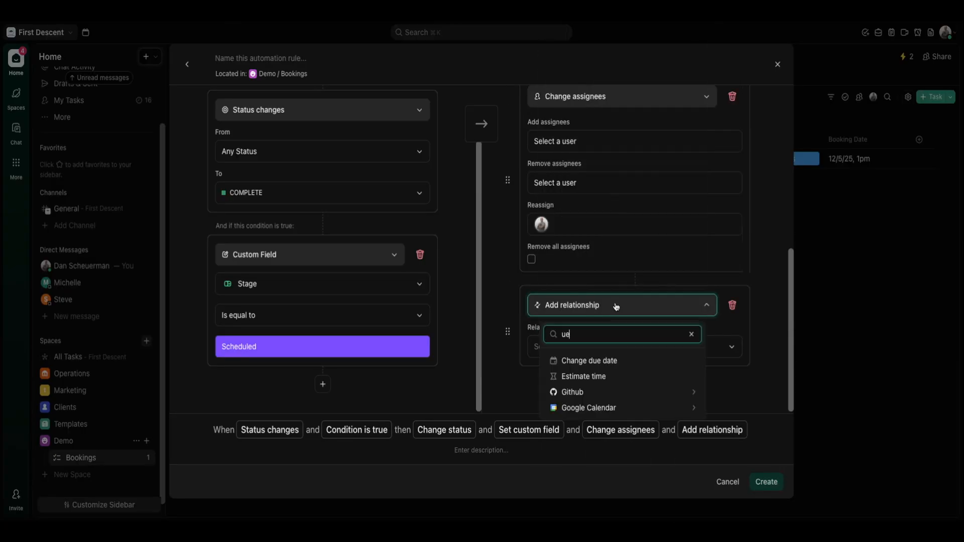
pyautogui.click(609, 361)
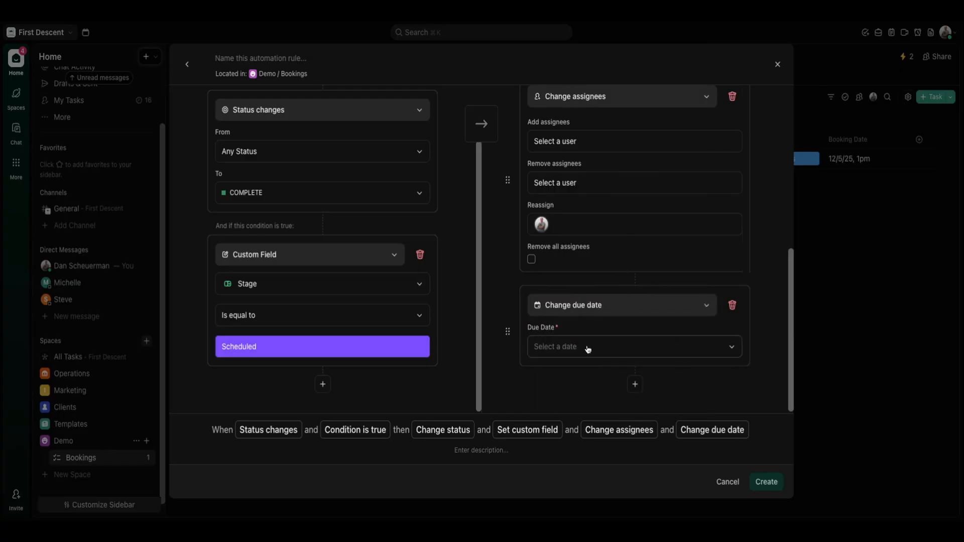
pyautogui.click(588, 350)
pyautogui.click(582, 401)
pyautogui.write('14')
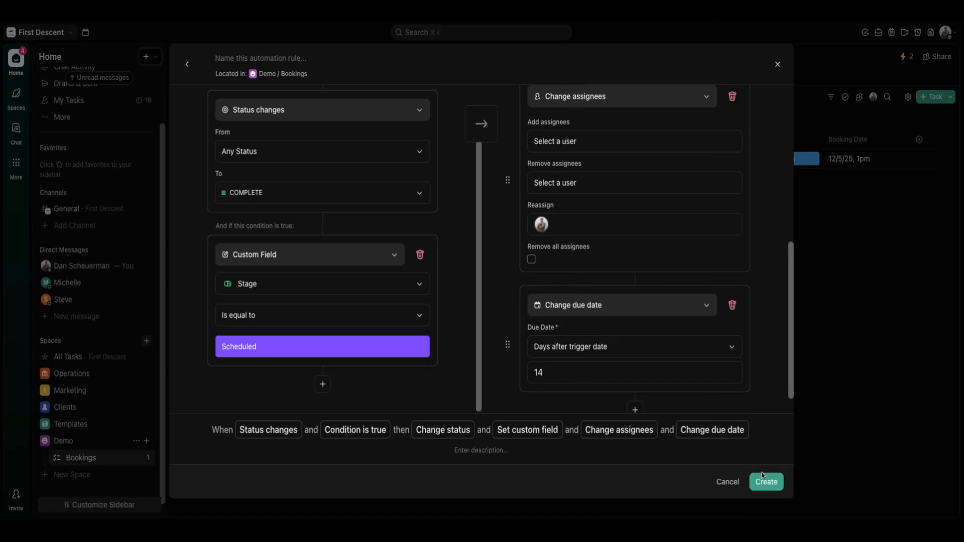
pyautogui.click(765, 483)
pyautogui.click(783, 56)
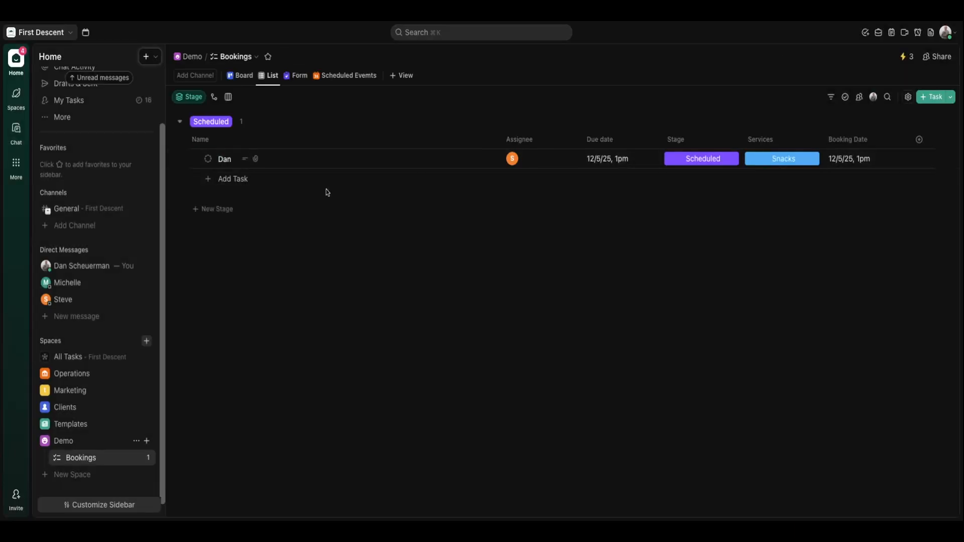
# Mark the scheduled booking as COMPLETE to run the automation, and mark it COMPLETE again from the Invoicing stage.
pyautogui.click(208, 159)
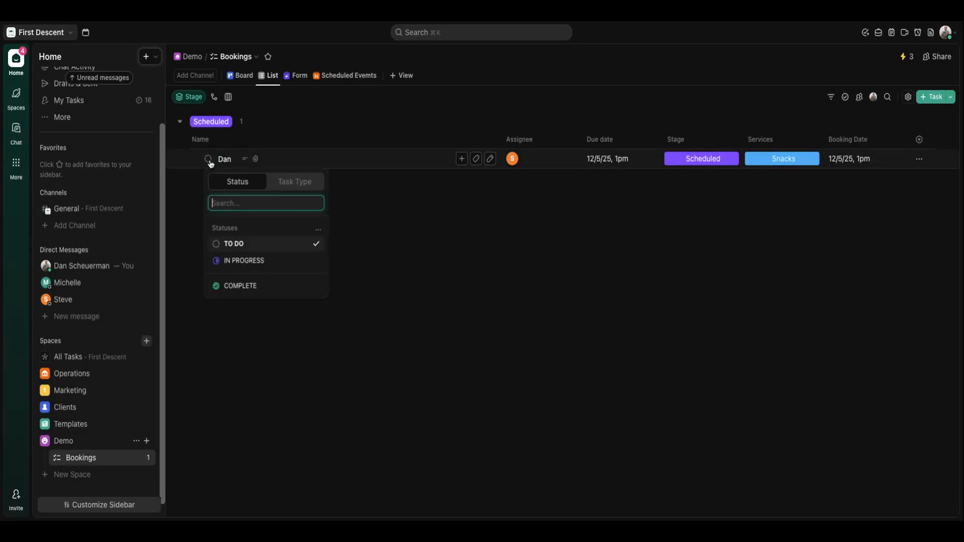
pyautogui.click(241, 286)
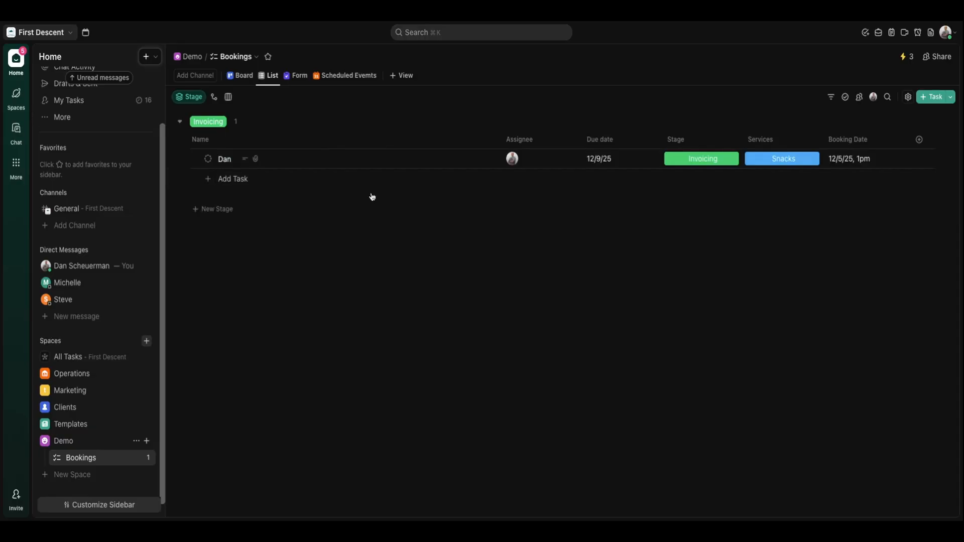
pyautogui.click(207, 159)
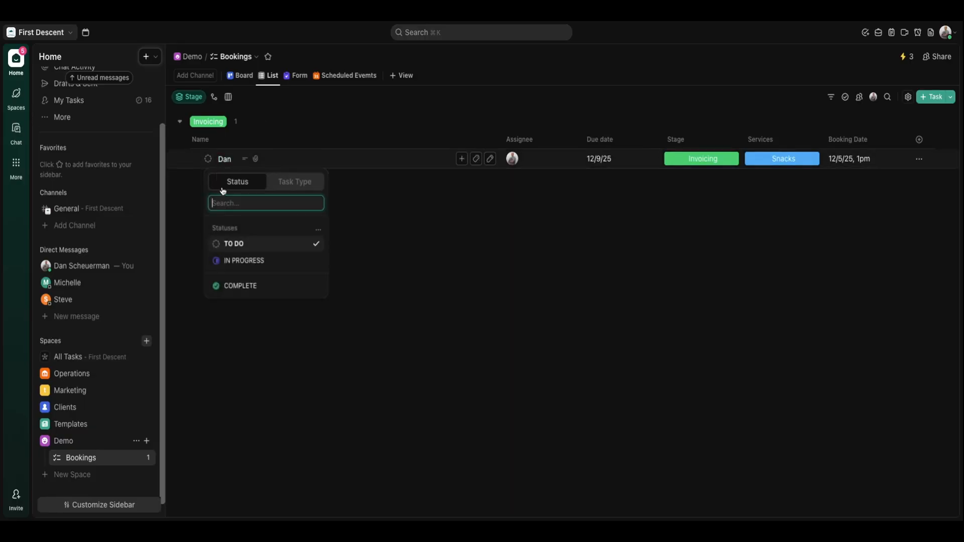
pyautogui.click(260, 291)
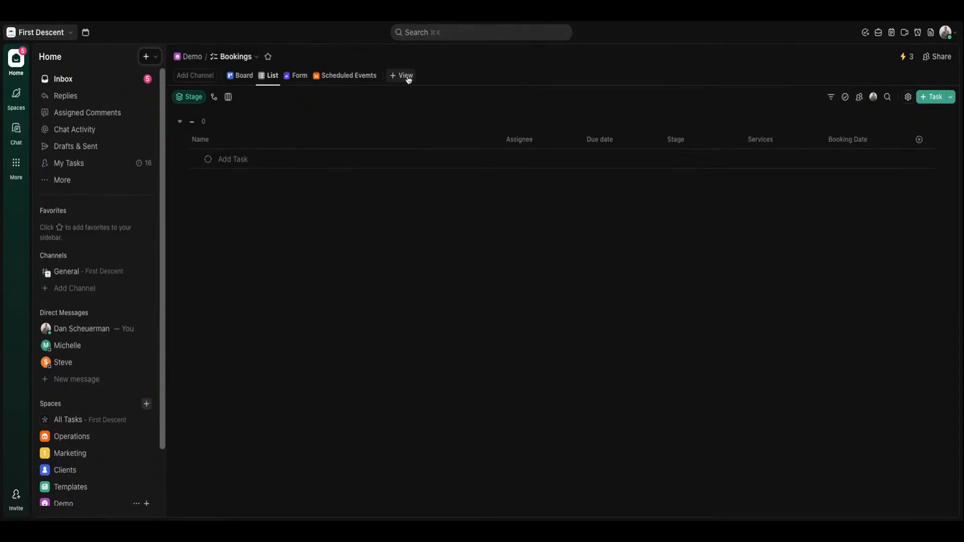
# Add a List view to the Bookings list and name it "Past Invoices".
pyautogui.click(406, 76)
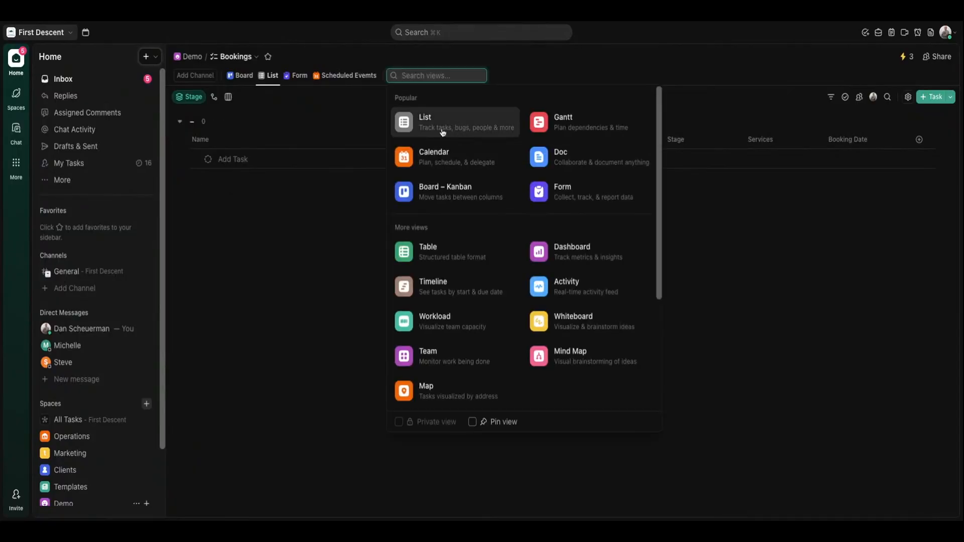
pyautogui.click(448, 126)
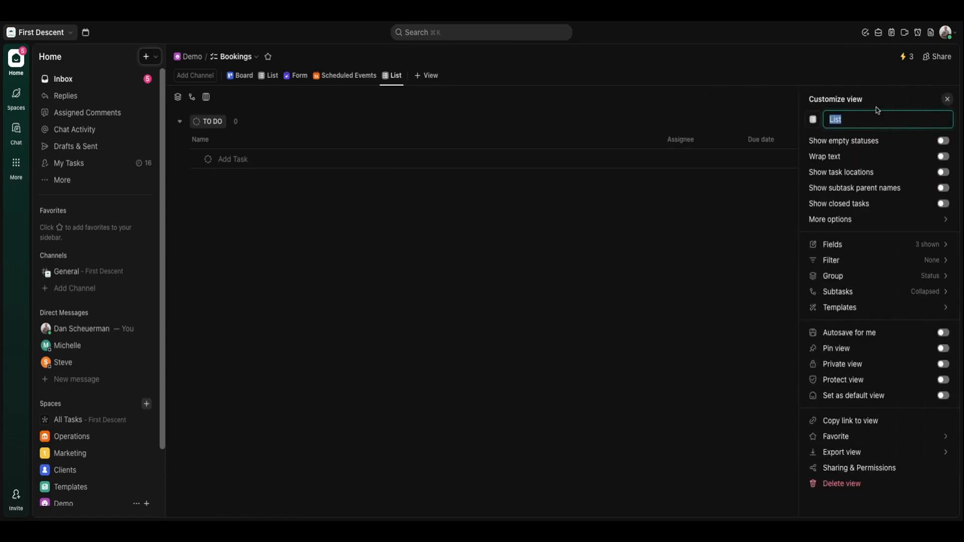
pyautogui.write('Past')
pyautogui.write(' Invice')
pyautogui.write('oices')
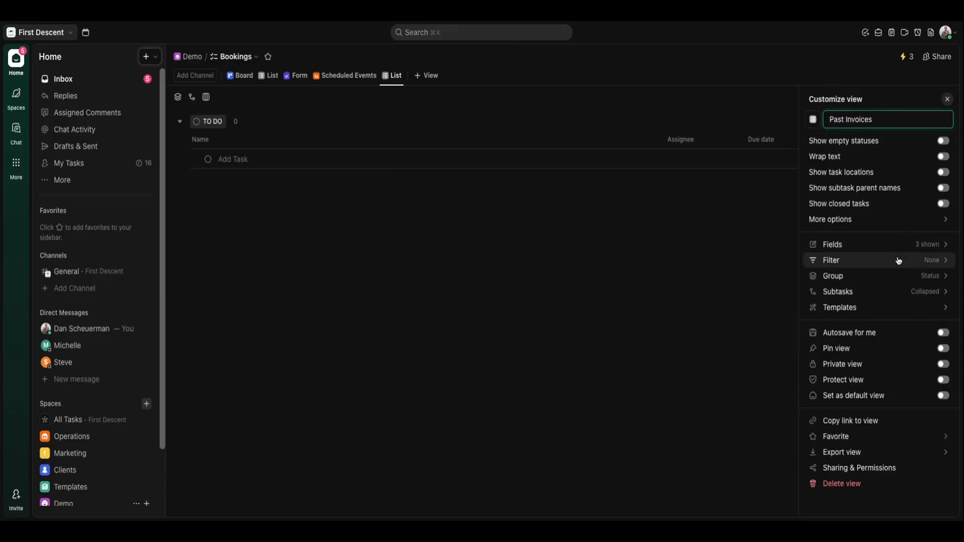
# Filter the Past Invoices view to tasks whose Status is COMPLETE, close the view settings and save the view.
pyautogui.click(896, 260)
pyautogui.click(685, 367)
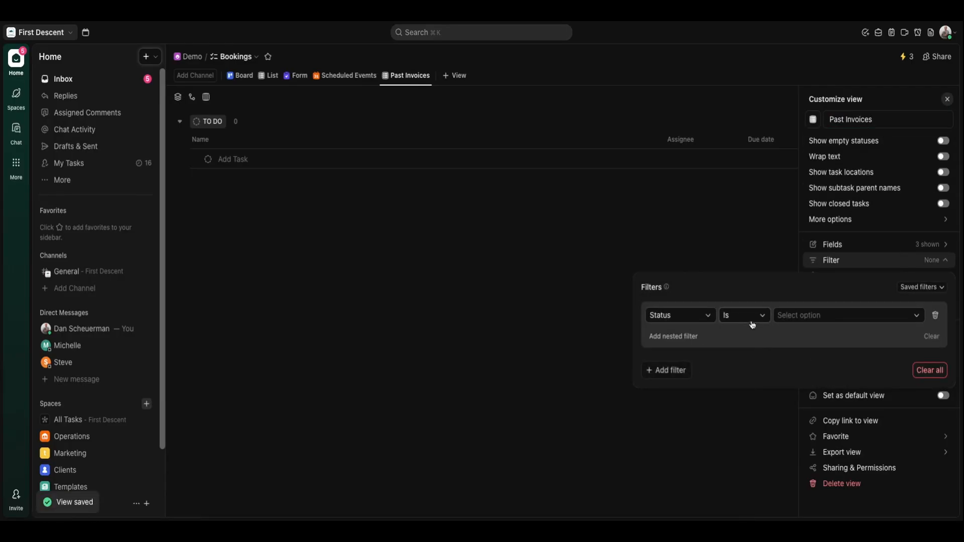
pyautogui.click(854, 316)
pyautogui.click(818, 402)
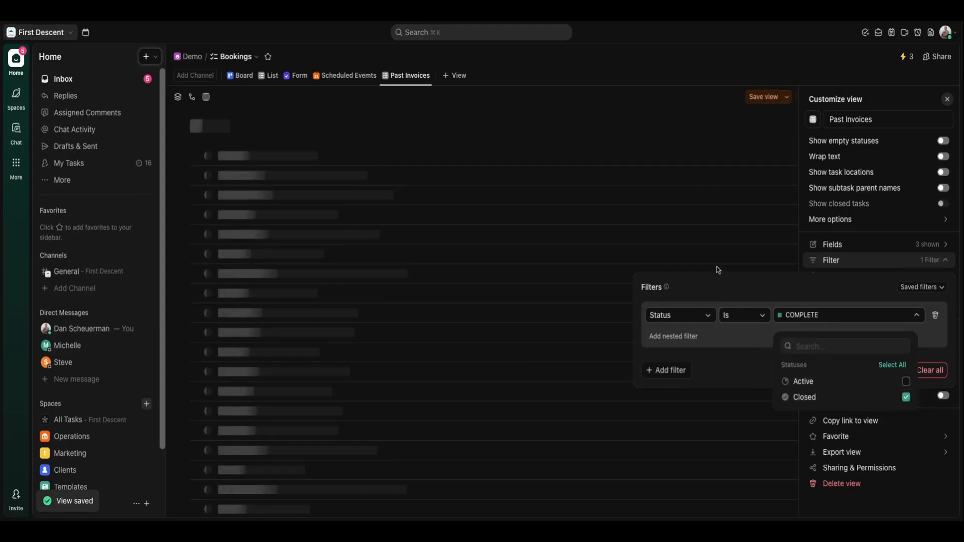
pyautogui.click(948, 100)
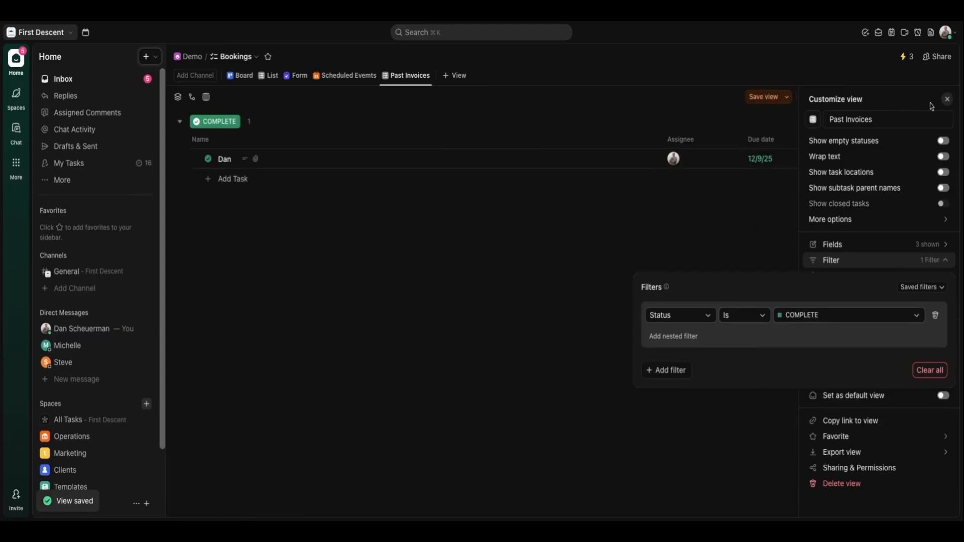
pyautogui.click(948, 101)
pyautogui.click(768, 97)
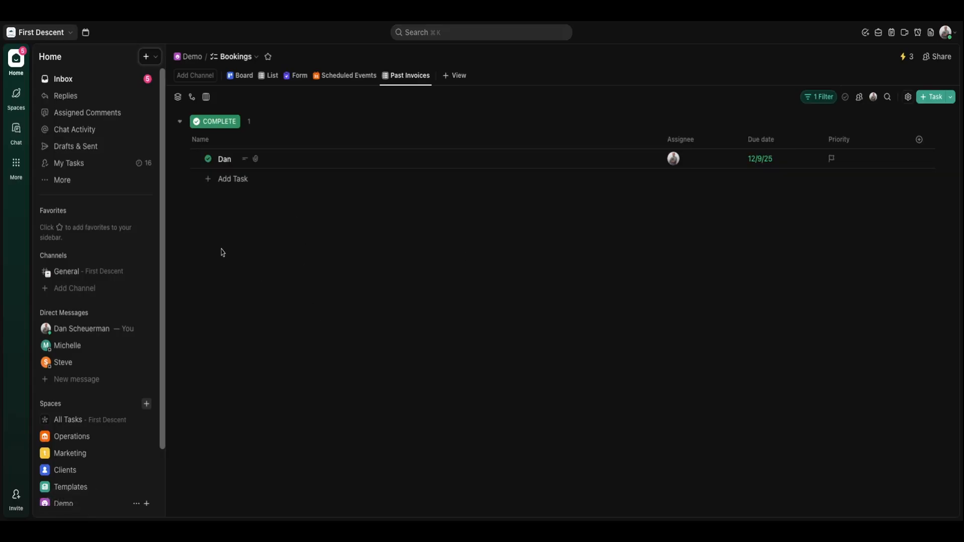
# Review today's booking notification in the Inbox, open its task to examine the details, and close it.
pyautogui.click(88, 81)
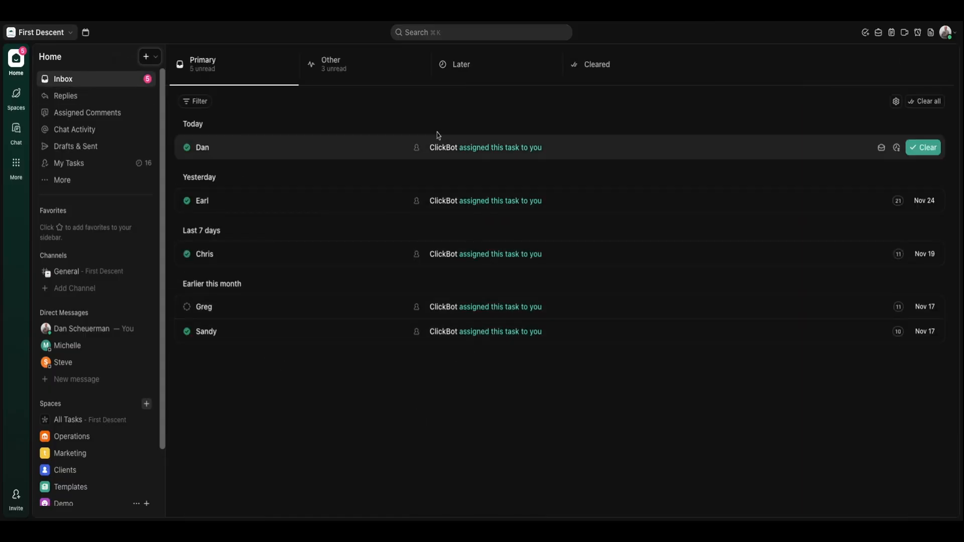
pyautogui.click(289, 155)
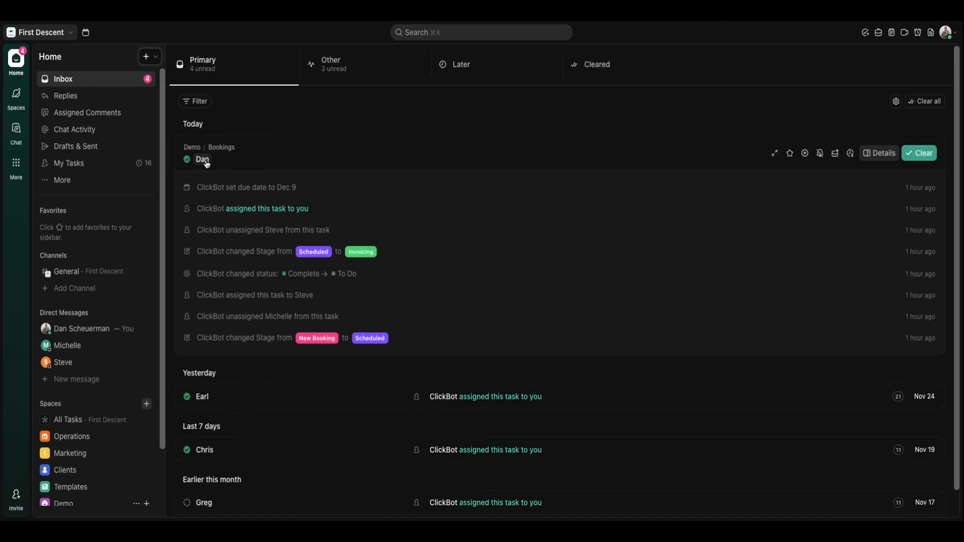
pyautogui.click(203, 161)
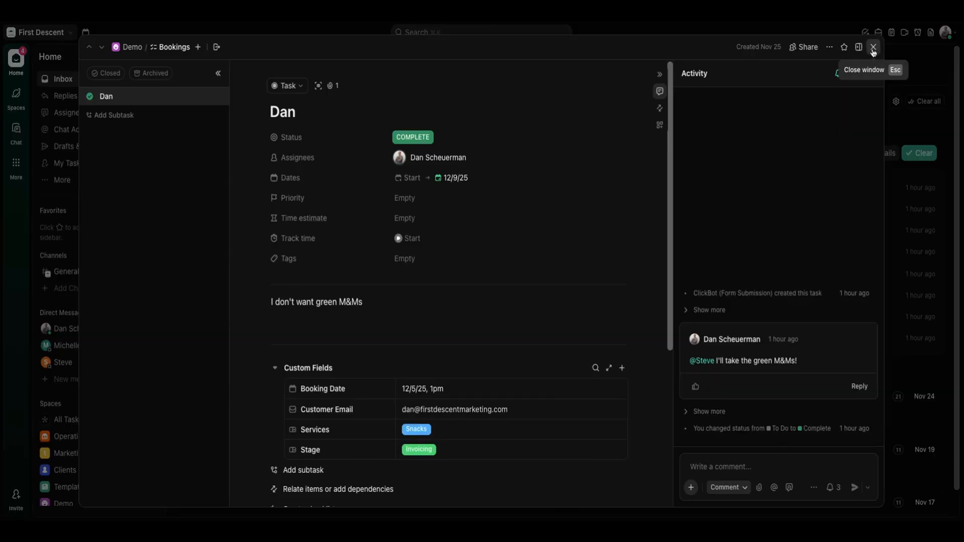
pyautogui.click(873, 46)
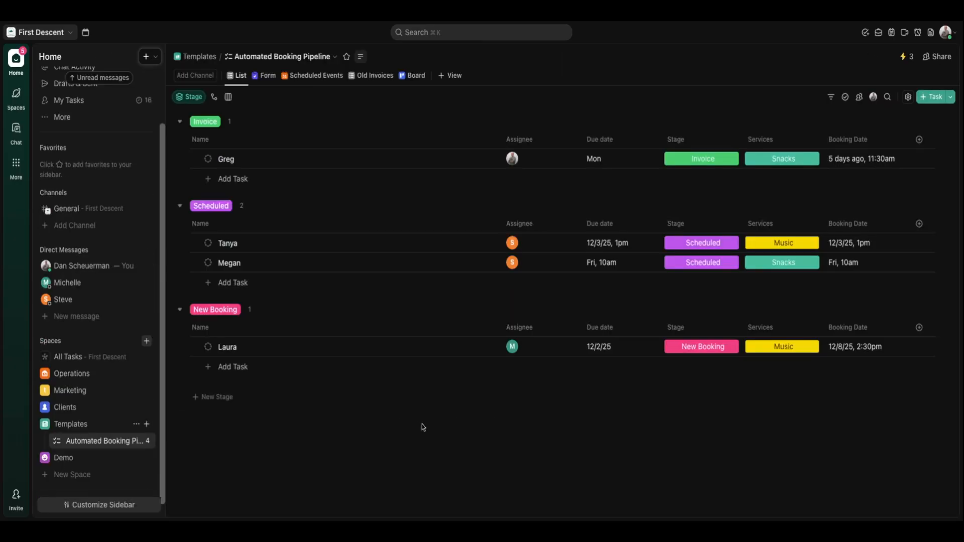